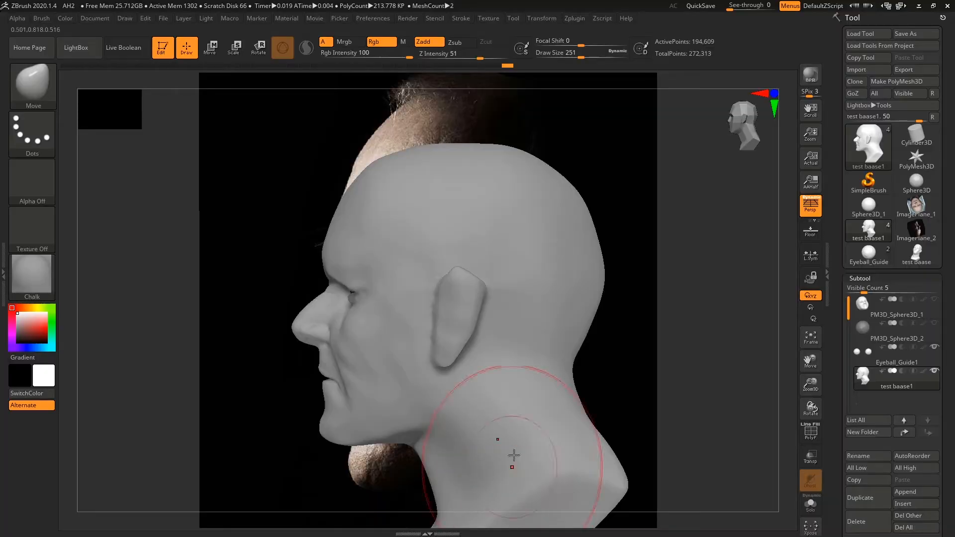
- Switch to the Custom 2 reference view and load the AH_Side2b image as its reference
left_click(489, 17)
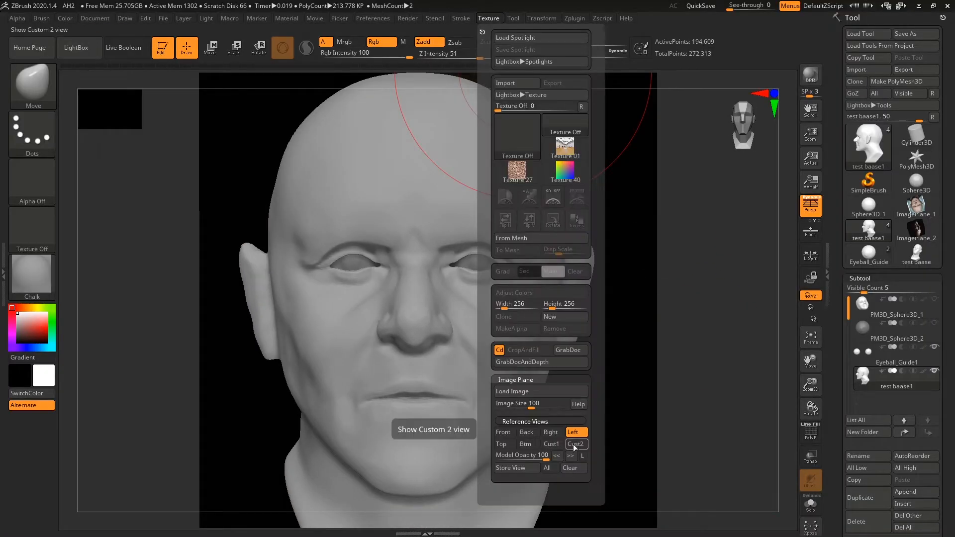
left_click(571, 444)
left_click(489, 18)
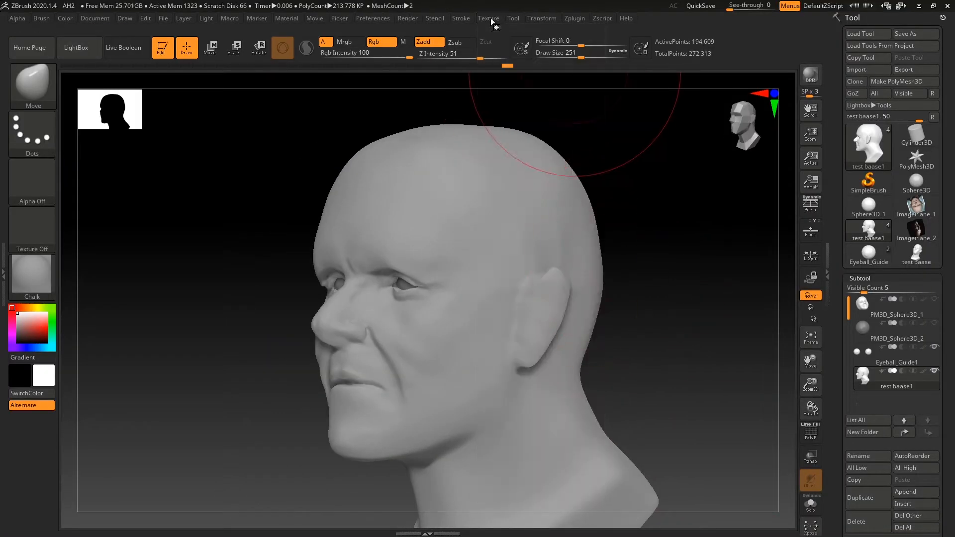
left_click(488, 18)
left_click(520, 396)
left_click(646, 473)
left_click(647, 490)
left_click(525, 195)
left_click(585, 192)
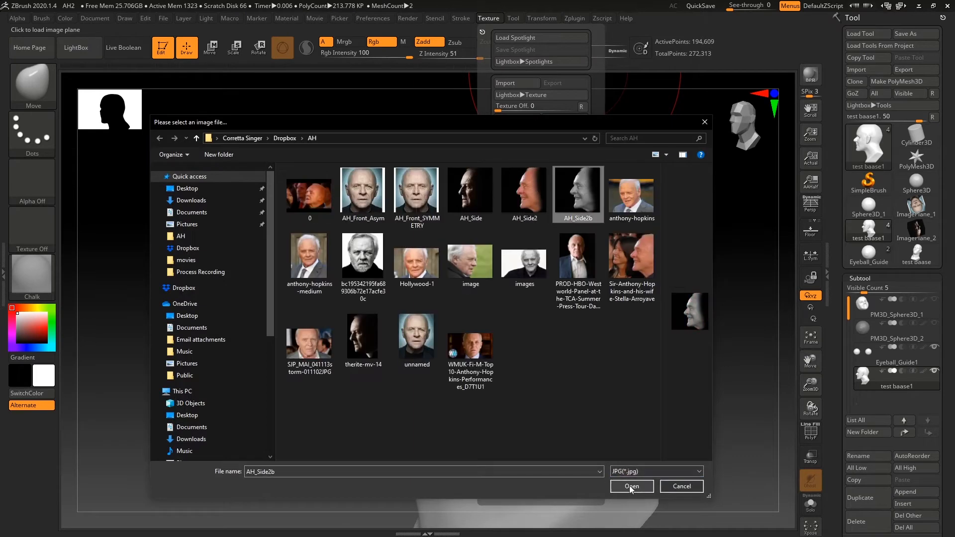
left_click(631, 488)
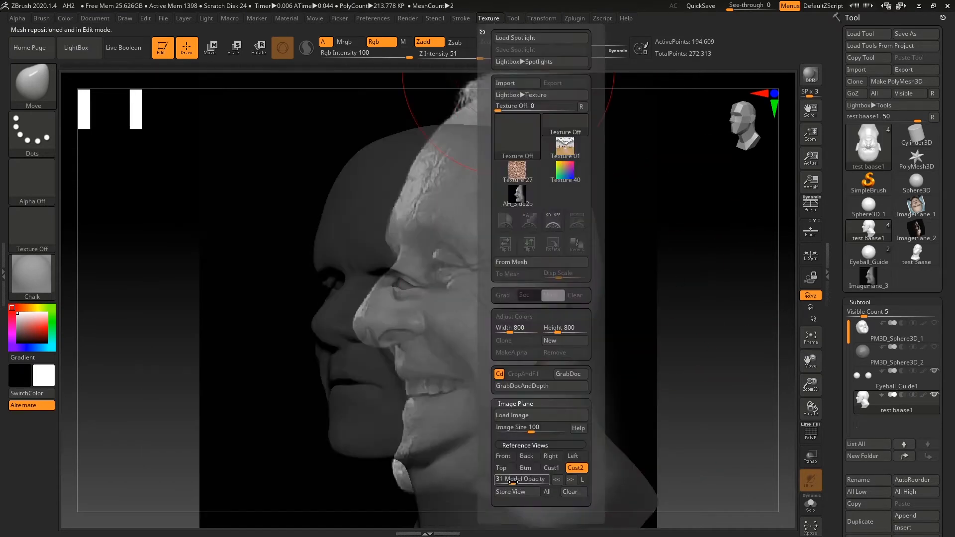
- Align the head's profile with the side photo, perspective off and model opacity at 56, and store it as the Custom 2 view
left_click(811, 204)
right_click_drag(717, 324, 749, 345, "shift")
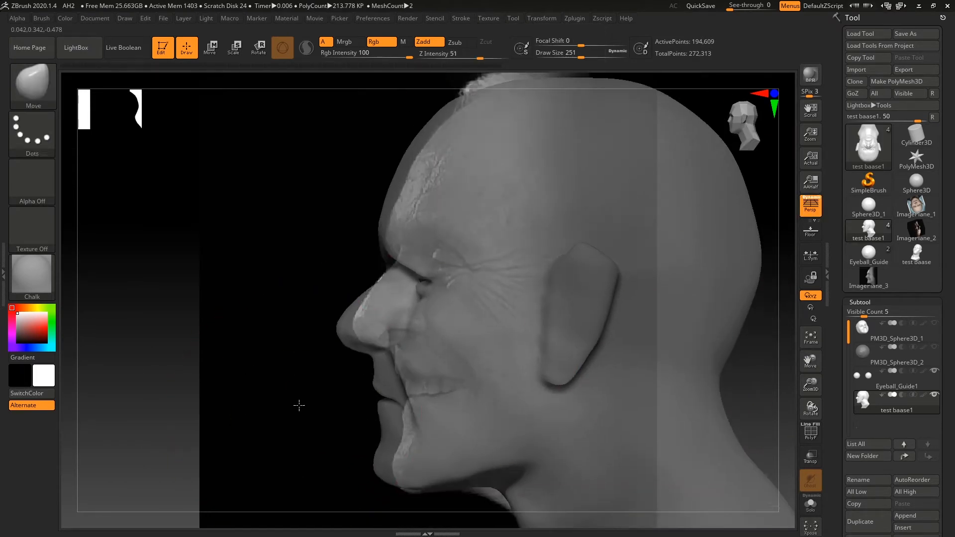
mouse_move(298, 405)
right_mouse_down("ctrl")
mouse_move(331, 424)
mouse_move(305, 438)
mouse_move(296, 401)
mouse_move(447, 402)
mouse_move(300, 403)
right_mouse_up("ctrl")
left_click(811, 205)
mouse_move(300, 403)
left_mouse_down()
mouse_move(283, 407)
mouse_move(309, 438)
left_mouse_up()
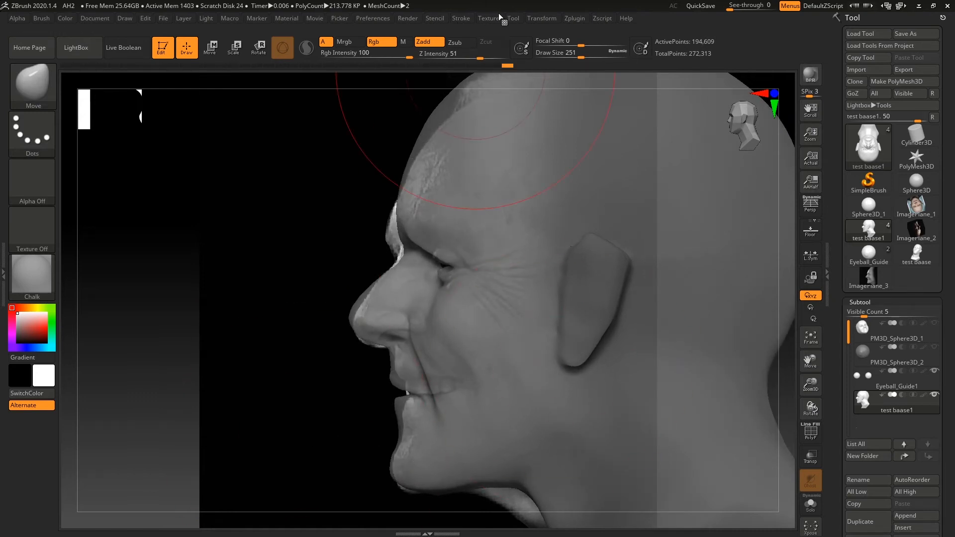
mouse_move(489, 20)
left_click(517, 491)
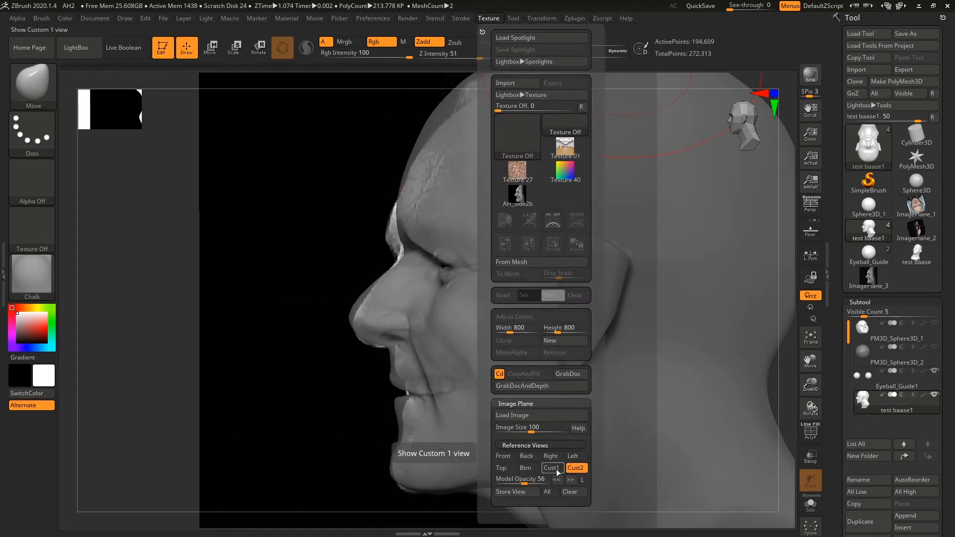
- Switch to the Custom 1 reference view and back to Custom 2 to check that the stored profile alignment is restored
left_click(558, 469)
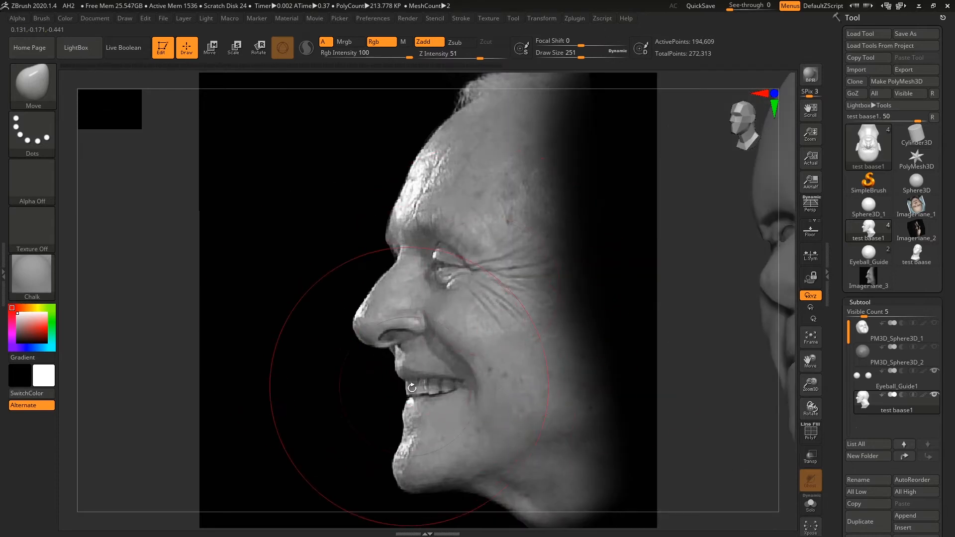
mouse_move(917, 158)
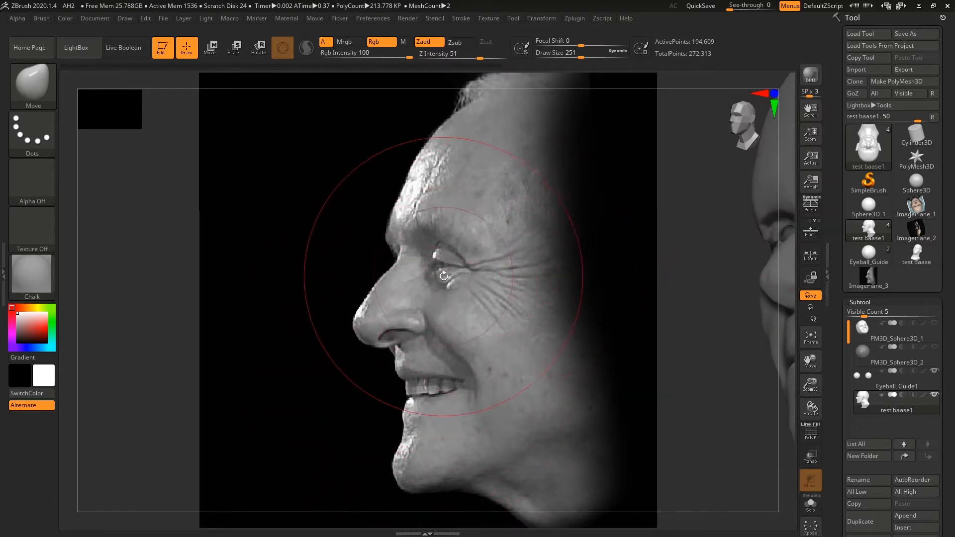
left_click(488, 19)
left_click(581, 469)
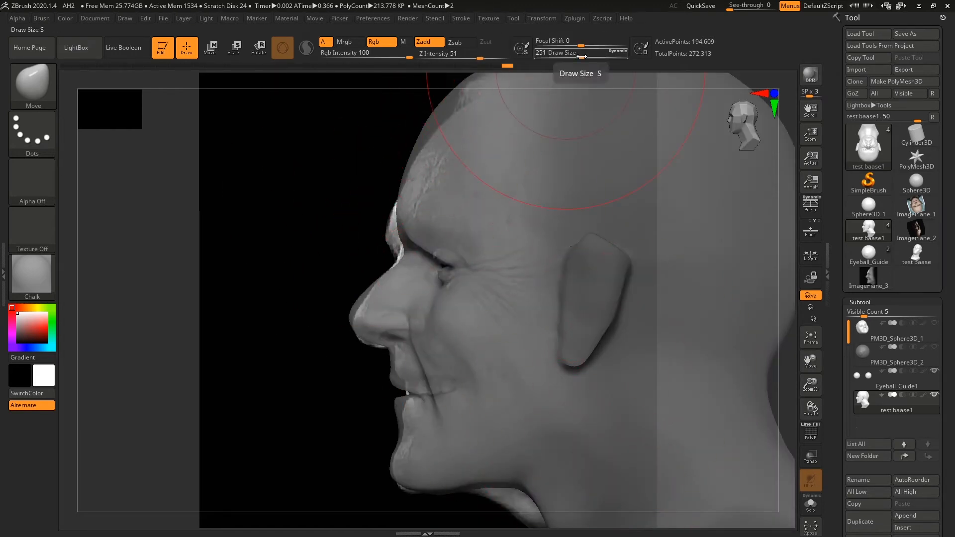
- Reshape the brow, forehead and under-chin profile to the side photo with the Move brush at draw sizes 182, 101 and 202
mouse_move(581, 57)
left_mouse_down()
mouse_move(561, 56)
mouse_move(576, 54)
left_mouse_up()
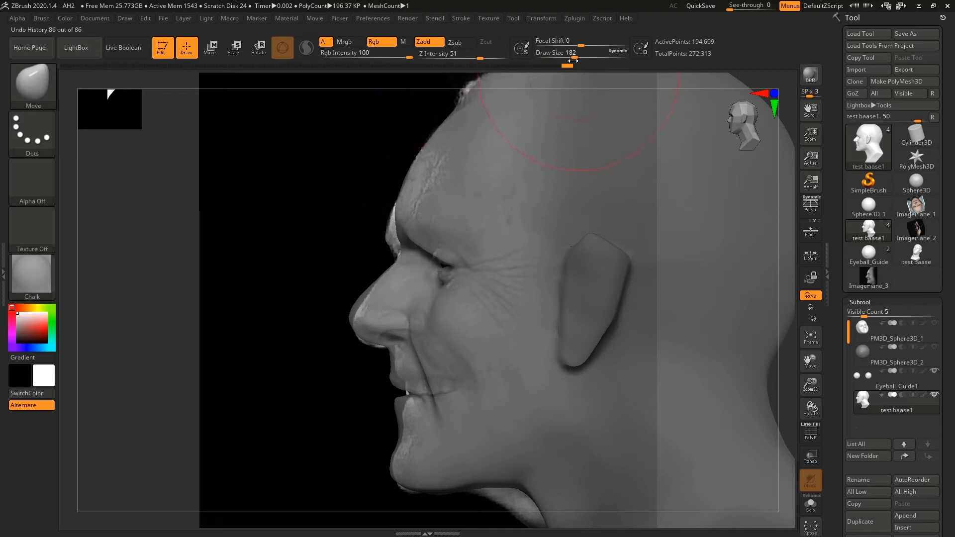
left_click_drag(399, 228, 394, 228)
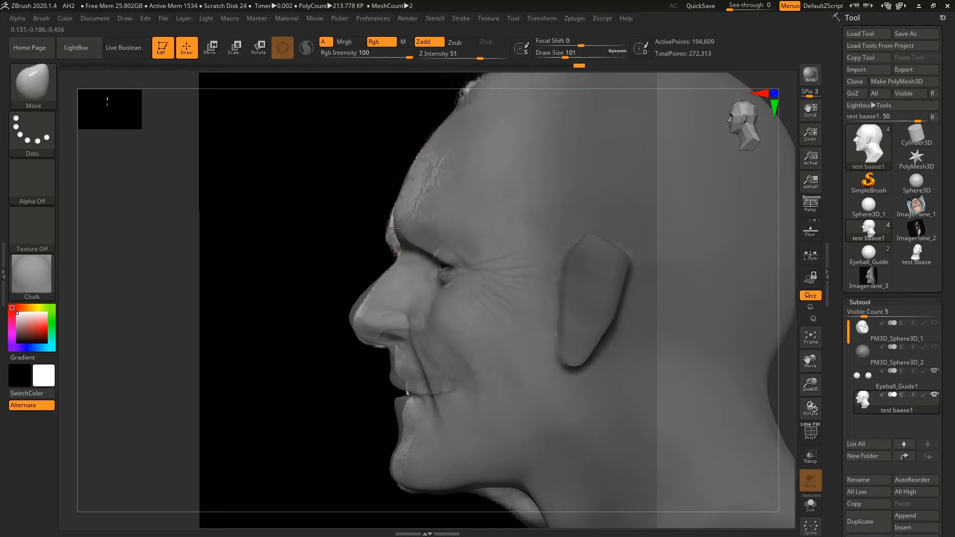
left_click_drag(406, 174, 411, 172)
left_click_drag(565, 55, 577, 55)
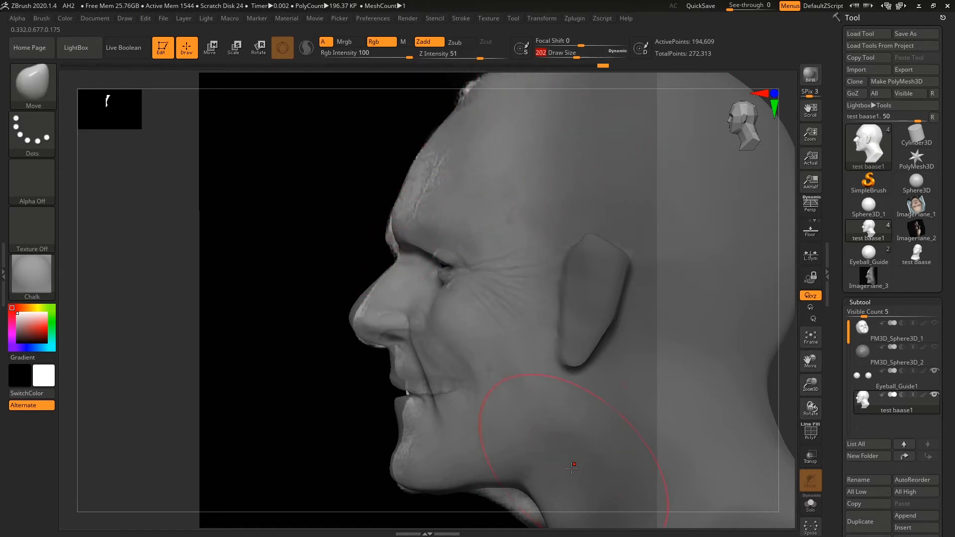
left_click_drag(525, 492, 517, 500)
- Adjust the outer eye corner with the Move brush at draw size 56 and lower the model opacity to reveal the side photo
left_click(565, 56)
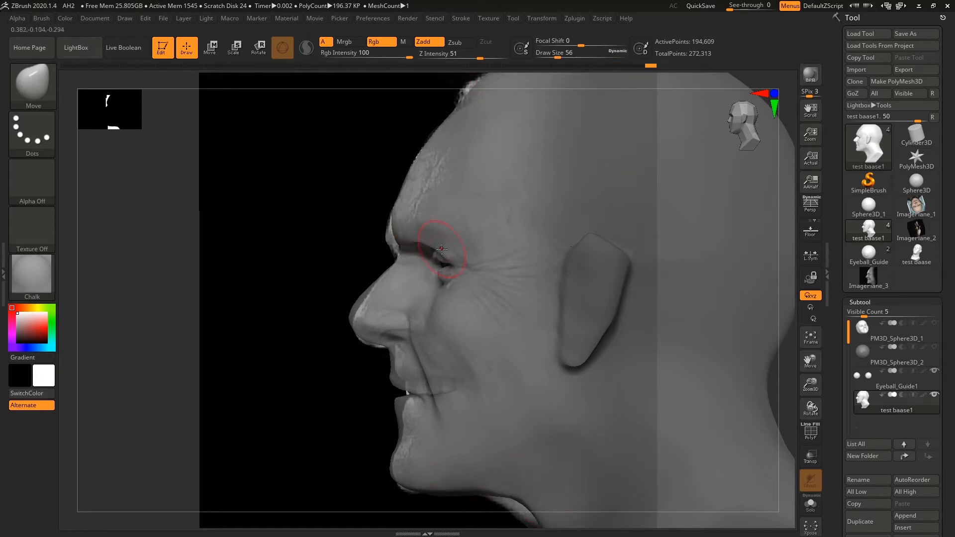
left_click_drag(458, 266, 476, 262)
key("ctrl+z")
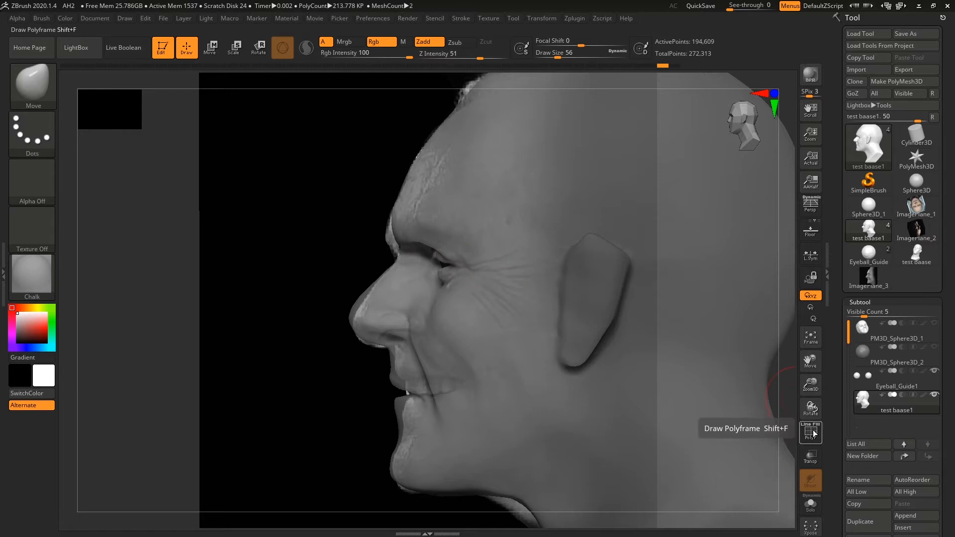
left_click(810, 432)
left_click(809, 432)
mouse_move(482, 19)
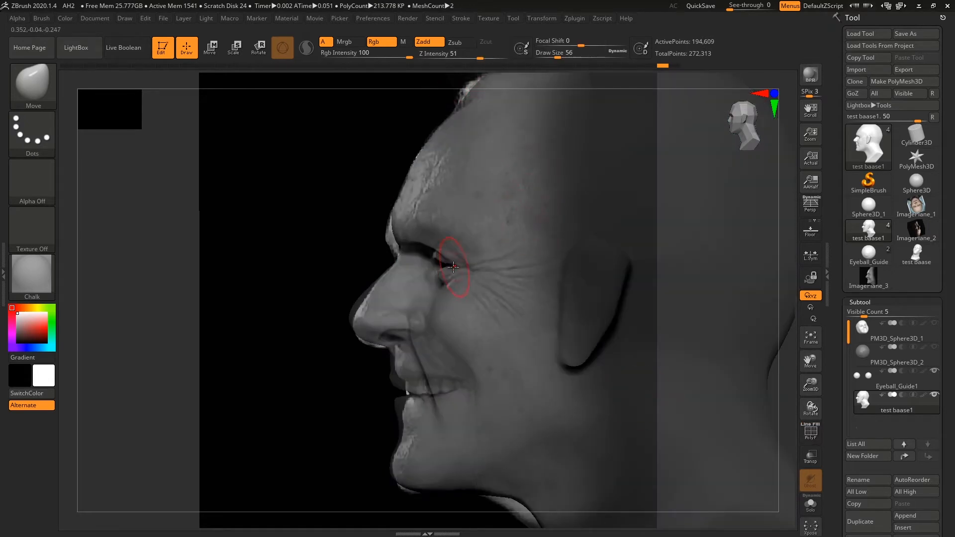
type("29")
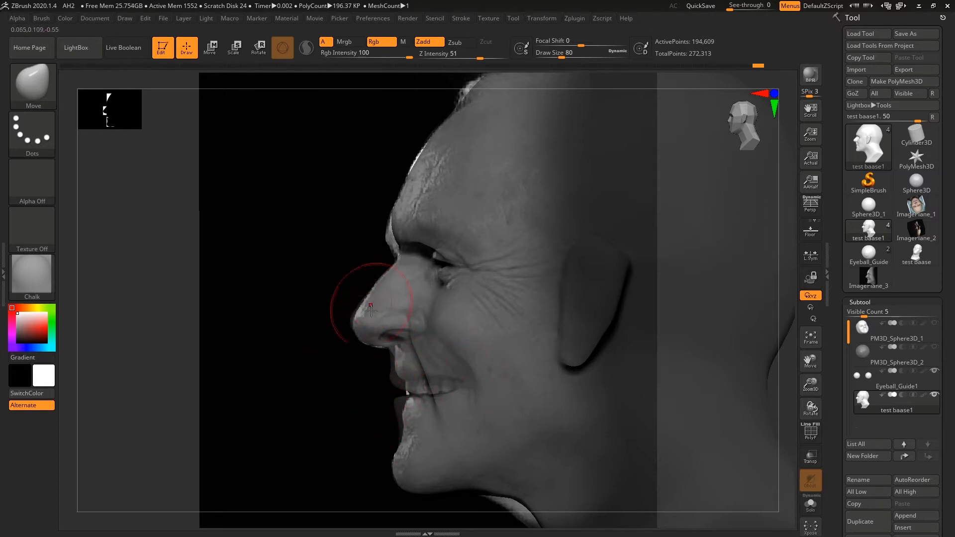
- In the Custom 1 view, turn on perspective, fit the head to the front photo, and set the draw size to 149
left_click(489, 18)
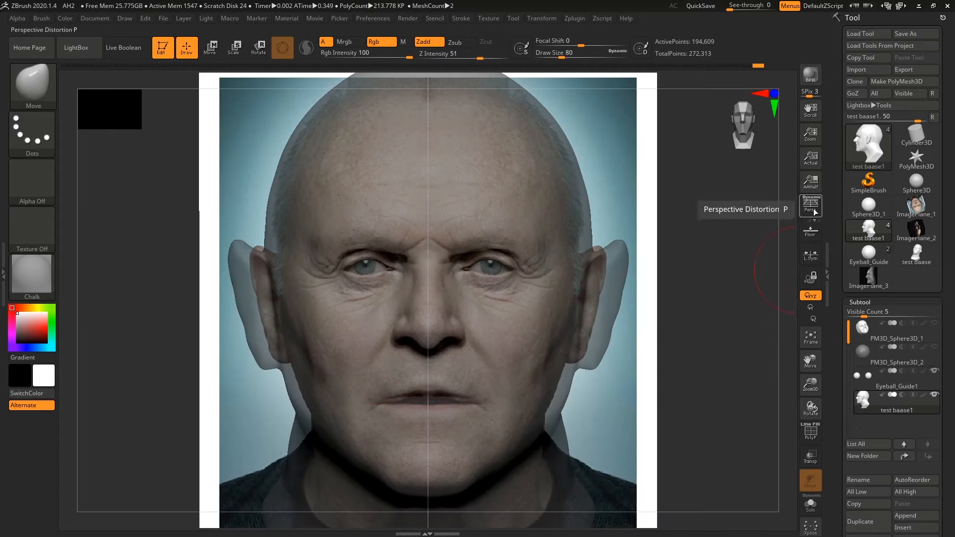
left_click(811, 206)
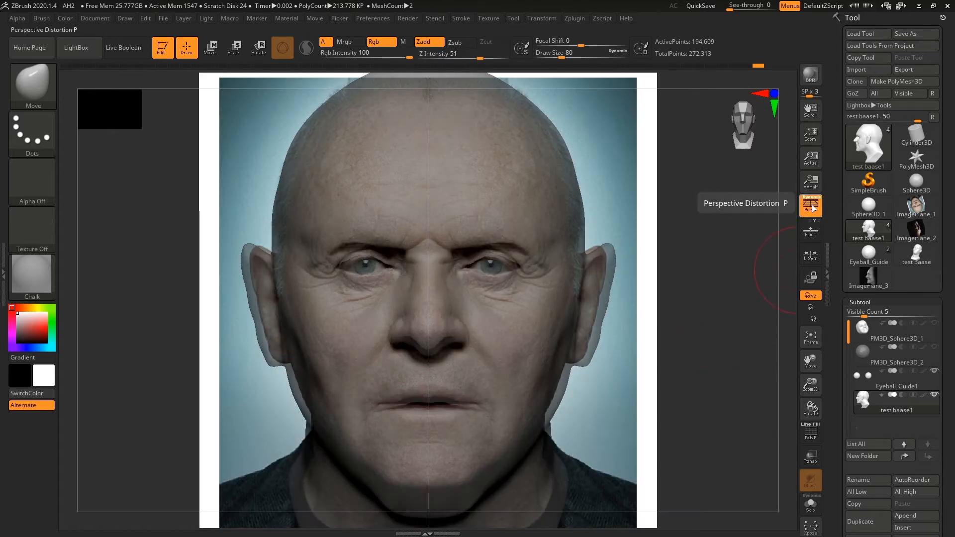
left_click_drag(720, 403, 702, 380, "alt")
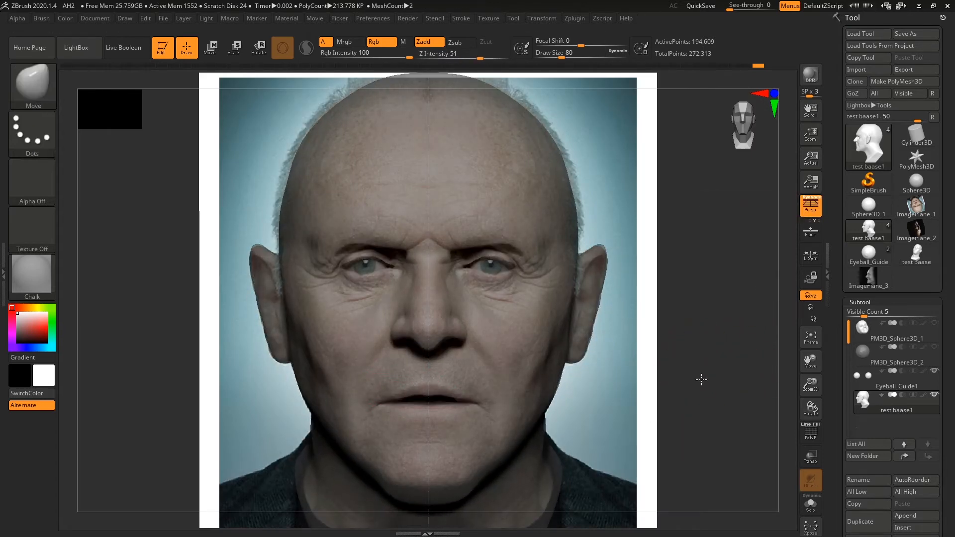
key("ctrl")
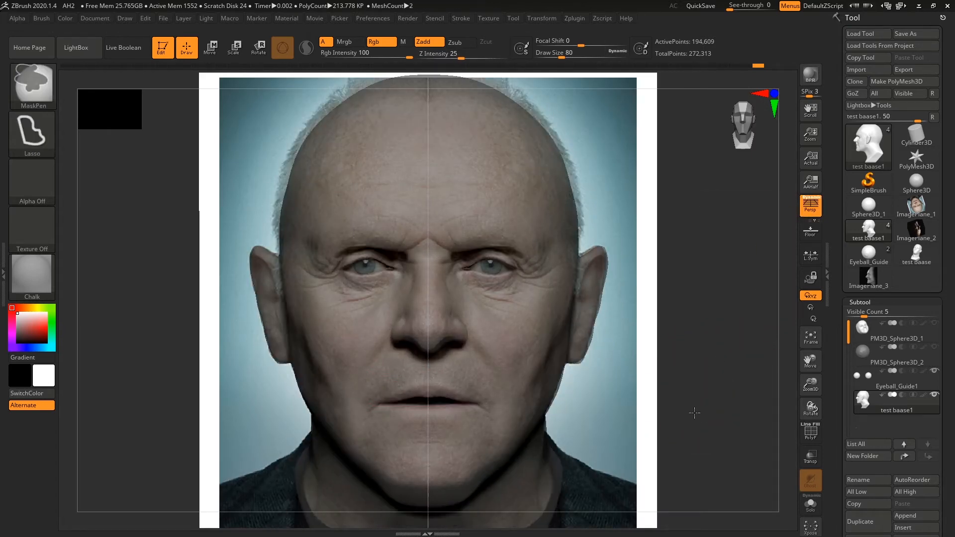
right_click_drag(695, 413, 693, 411, "ctrl")
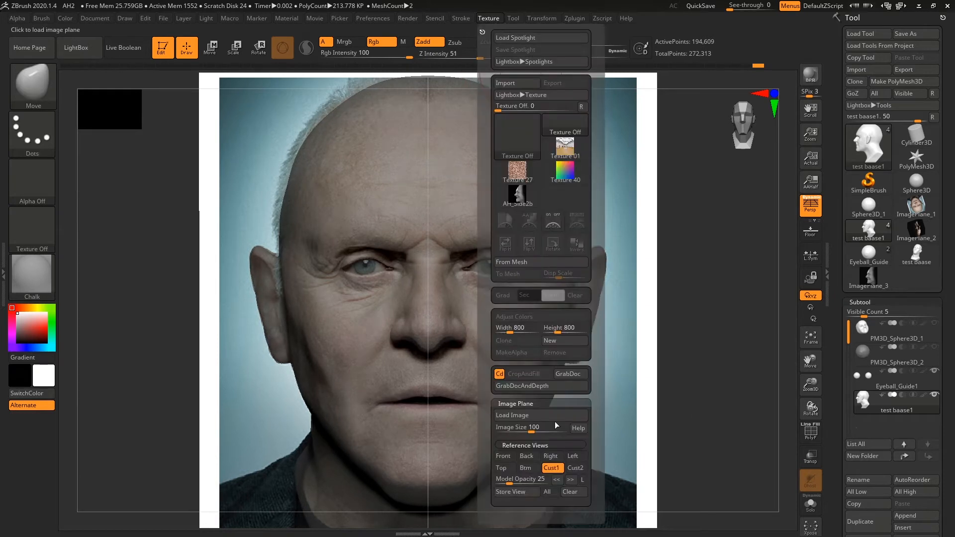
key("bracketright")
left_click_drag(423, 490, 427, 377)
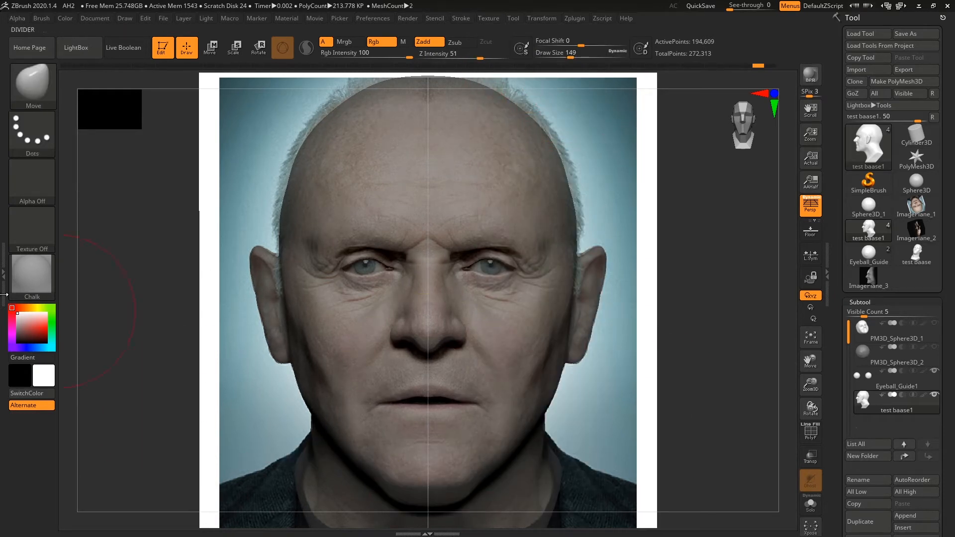
left_click(35, 279)
left_click(97, 239)
left_click(37, 282)
left_click(38, 282)
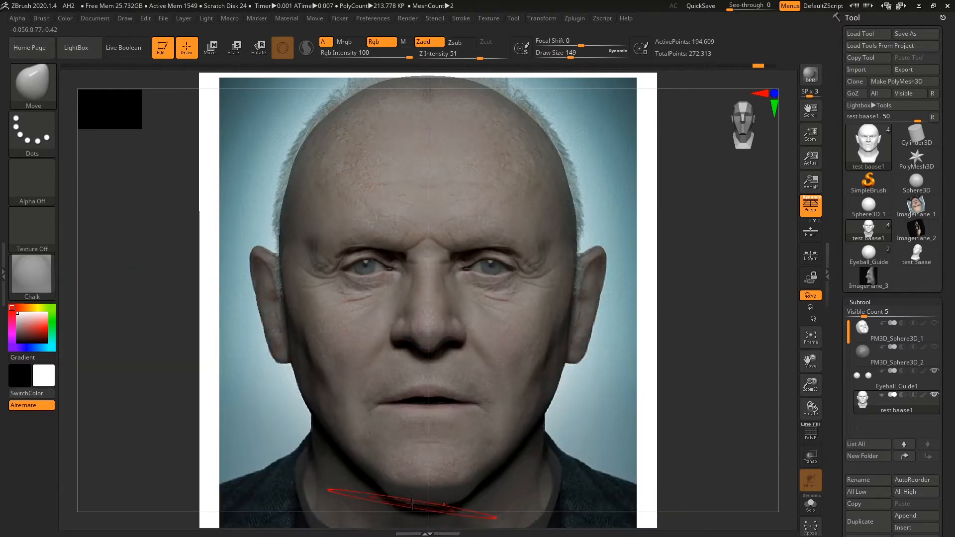
- Adjust the underside of the chin with the Move brush, check it in the Custom 2 side view, and return to Custom 1
left_click_drag(413, 502, 417, 490)
key("ctrl+z")
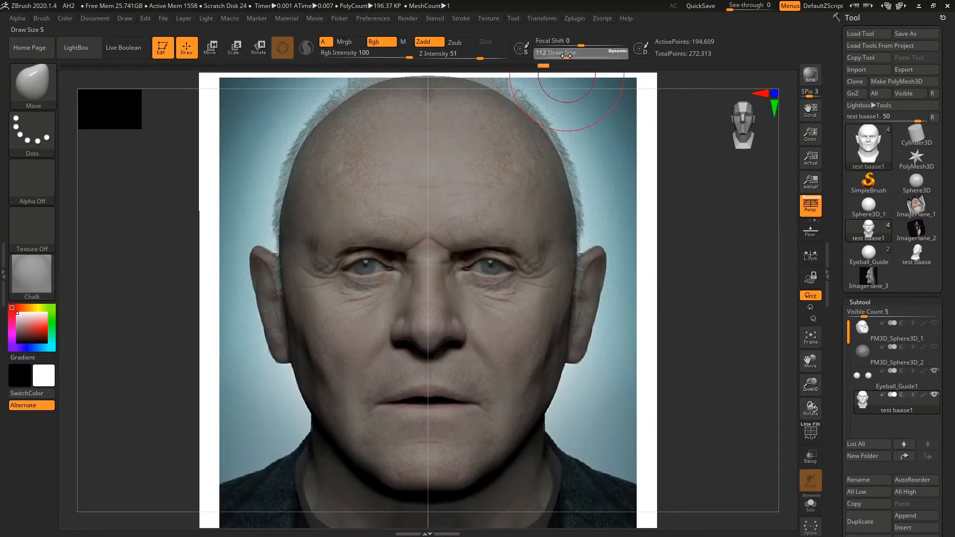
left_click(489, 19)
left_click(554, 470)
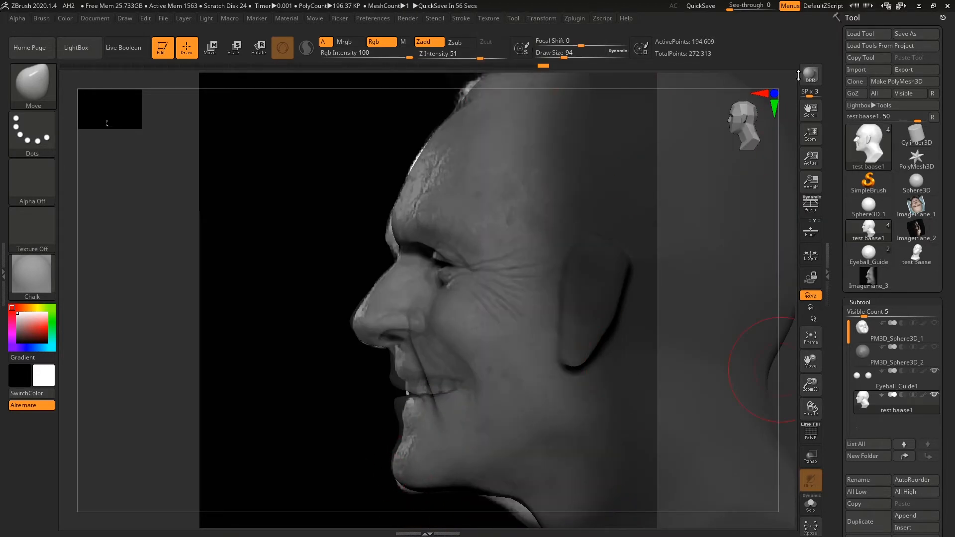
left_click(493, 19)
left_click(554, 468)
- View the head at model opacity 100, restore the aligned Custom 1 view, and set the draw size to 56
left_click(492, 19)
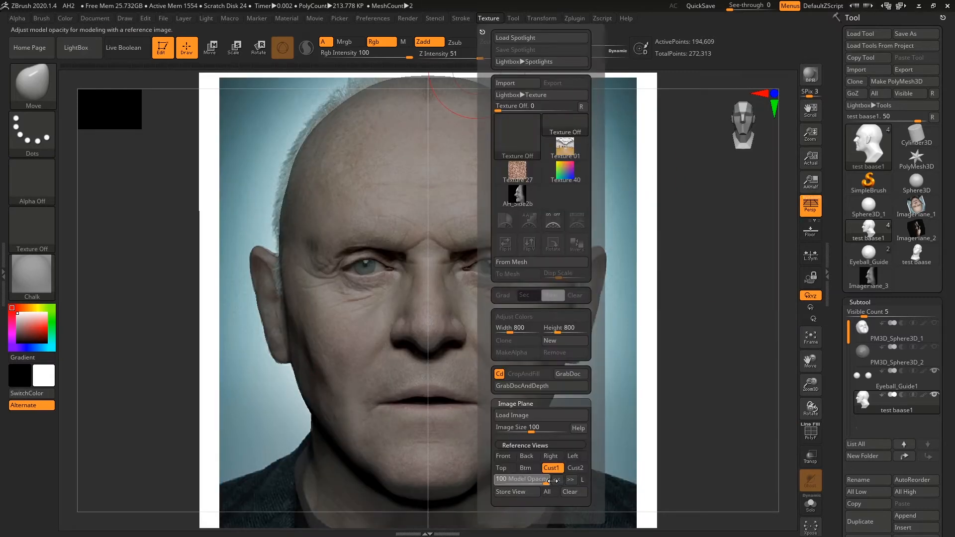
left_click_drag(669, 366, 697, 371)
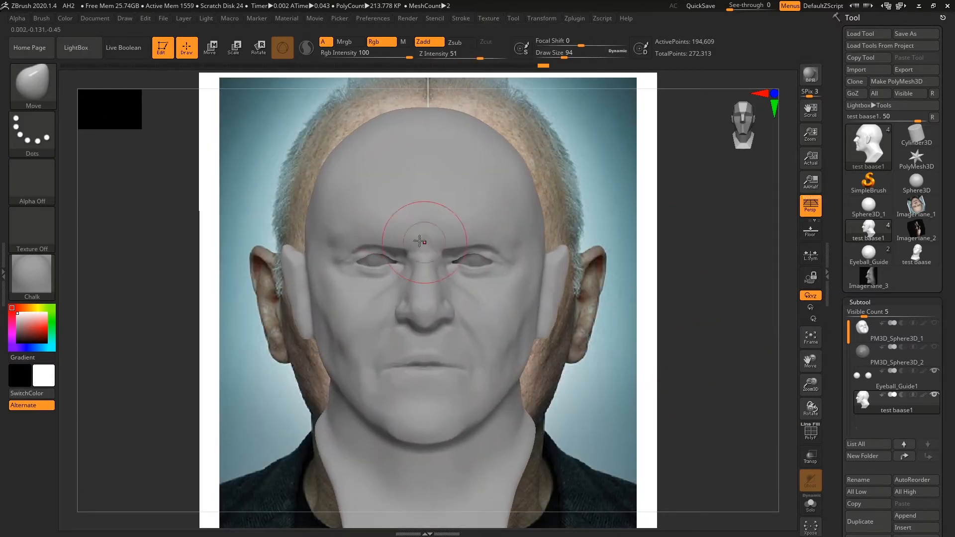
left_click(489, 18)
left_click(553, 469)
left_click(558, 55)
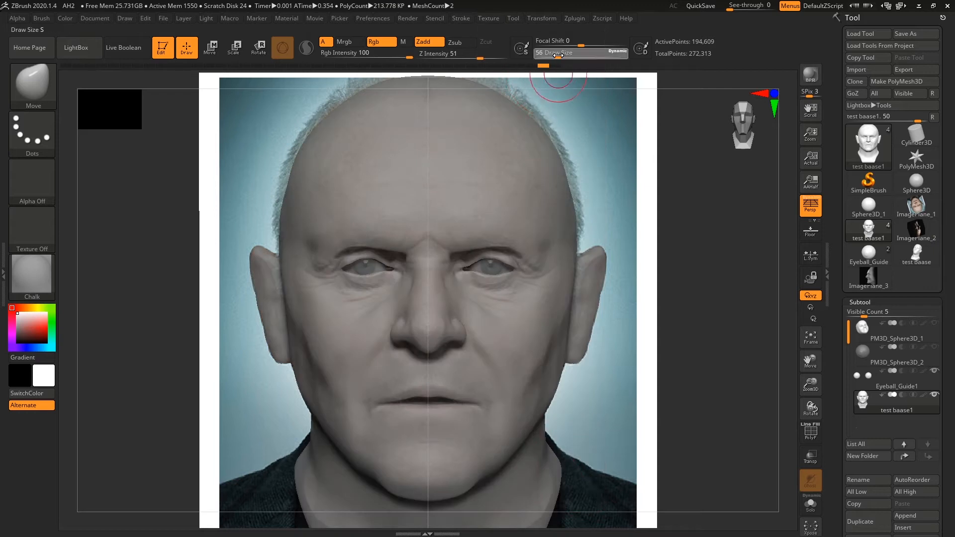
left_click(36, 287)
left_click(330, 239)
left_click(35, 278)
left_click(188, 239)
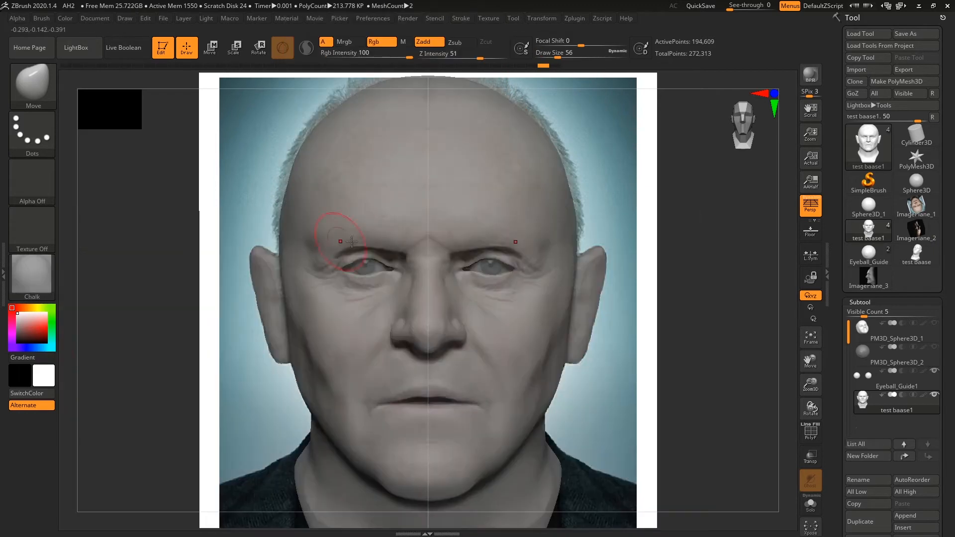
- Reshape the brows and eyelids to the front photo with the Move brush at draw sizes 56, 39 and 20
mouse_move(381, 244)
left_mouse_down()
mouse_move(383, 197)
mouse_move(382, 240)
left_mouse_up()
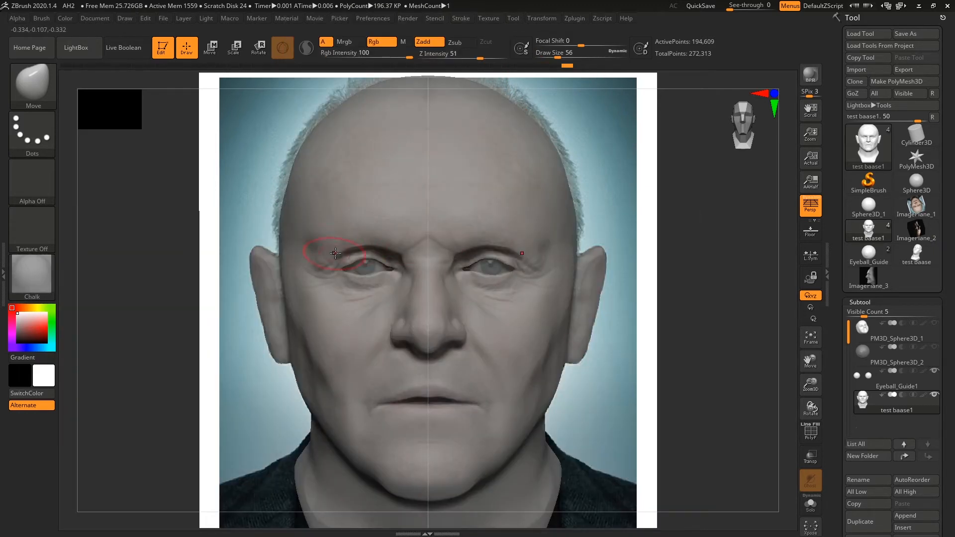
key("bracketleft")
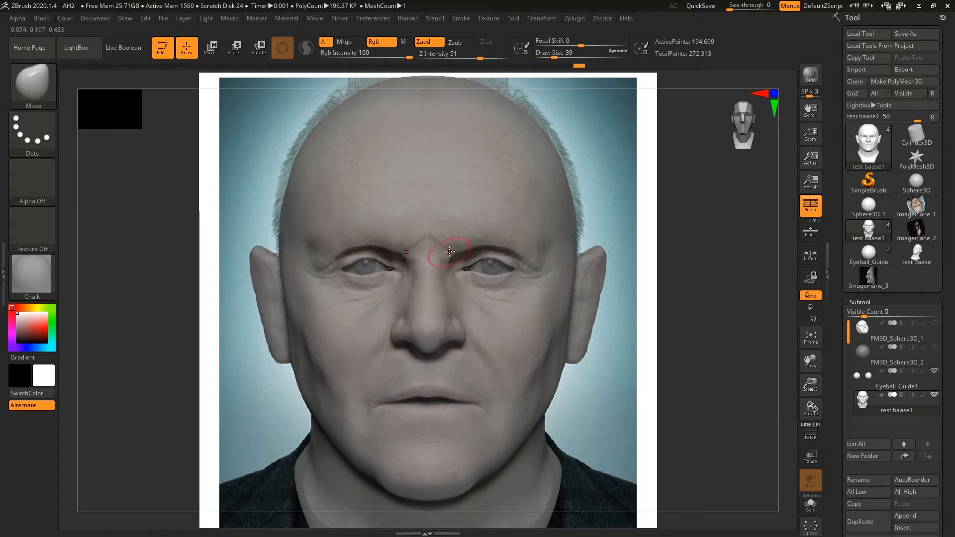
key("bracketleft")
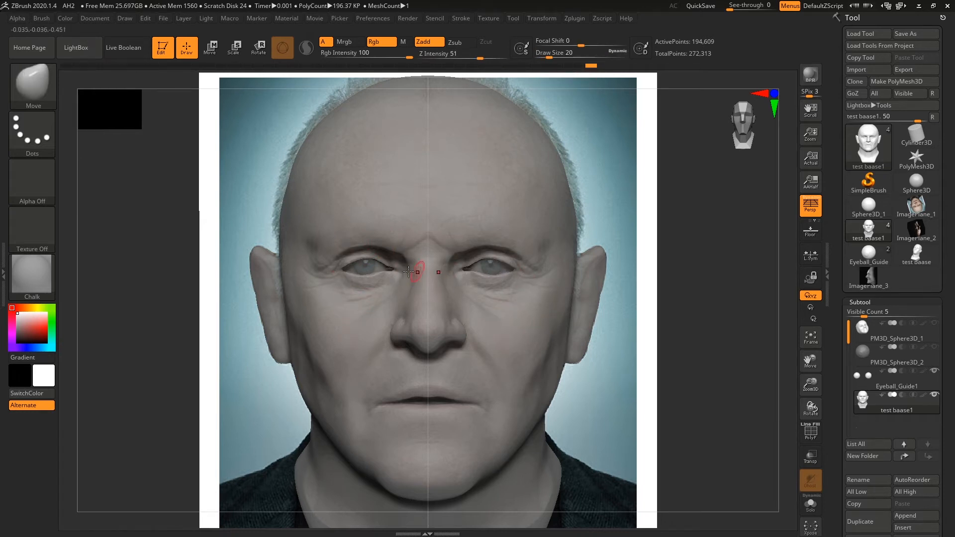
left_click_drag(348, 262, 352, 259)
- Set the model opacity to 100 and inspect the head from a three-quarter angle
right_click_drag(691, 319, 766, 331)
left_click(489, 19)
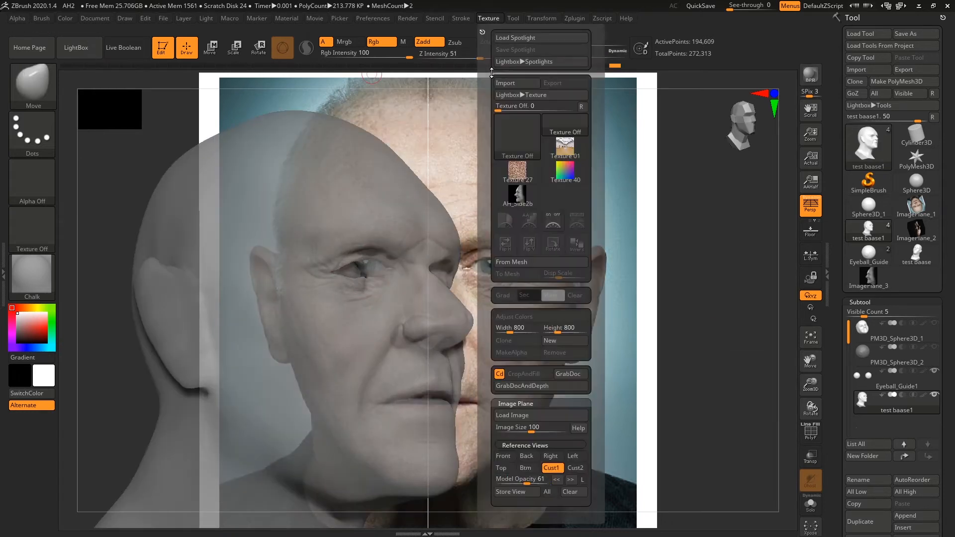
left_click_drag(519, 481, 546, 482)
right_click_drag(597, 318, 597, 398, "ctrl")
right_click_drag(538, 378, 590, 378)
mouse_move(589, 378)
left_mouse_down()
mouse_move(572, 390)
mouse_move(640, 294)
mouse_move(656, 352)
mouse_move(663, 307)
mouse_move(684, 304)
left_mouse_up()
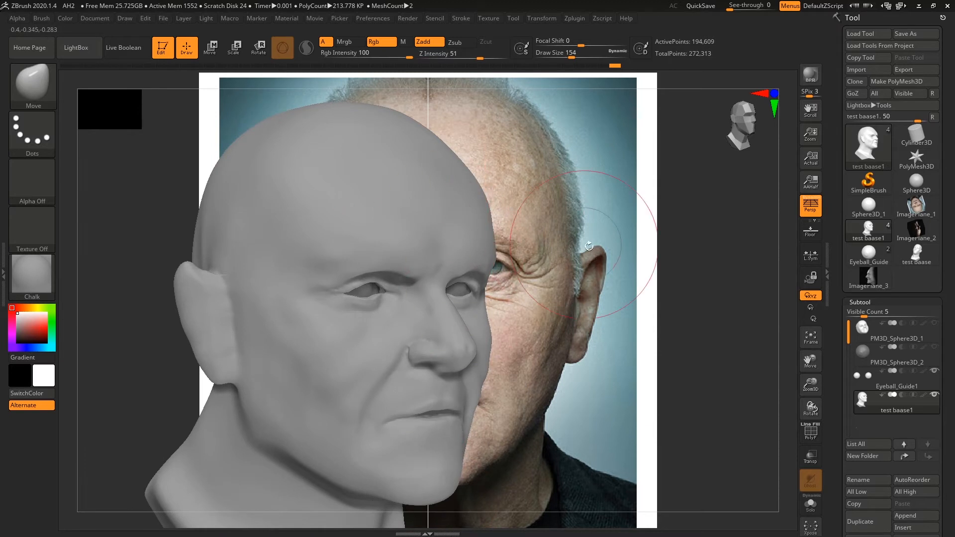
- Try reshaping the crown and upper sides of the skull with the Move brush at draw size 187 and the Smooth brush
mouse_move(482, 199)
left_mouse_down()
mouse_move(298, 160)
mouse_move(324, 186)
left_mouse_up()
mouse_move(707, 294)
left_mouse_down("alt")
mouse_move(693, 301)
mouse_move(746, 333)
left_mouse_up("alt")
left_click_drag(377, 183, 364, 199)
left_click_drag(716, 230, 626, 235)
key("bracketleft")
key("bracketleft")
key("bracketleft")
left_click_drag(376, 178, 382, 183)
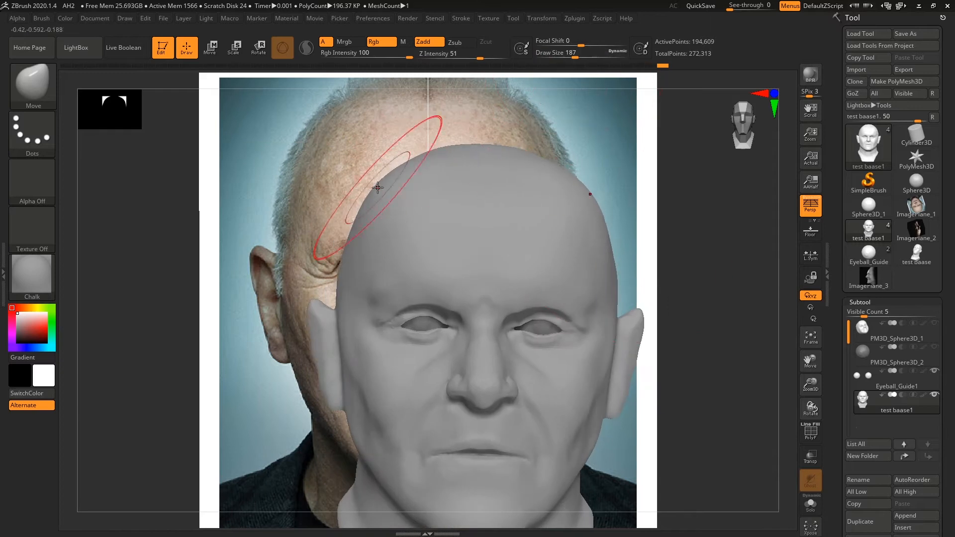
left_click_drag(351, 228, 359, 233)
left_click_drag(122, 249, 183, 252)
mouse_move(623, 202)
left_mouse_down()
mouse_move(592, 224)
mouse_move(577, 214)
mouse_move(710, 280)
mouse_move(560, 221)
mouse_move(570, 226)
mouse_move(534, 201)
left_mouse_up()
key("ctrl+z")
key("bracketleft")
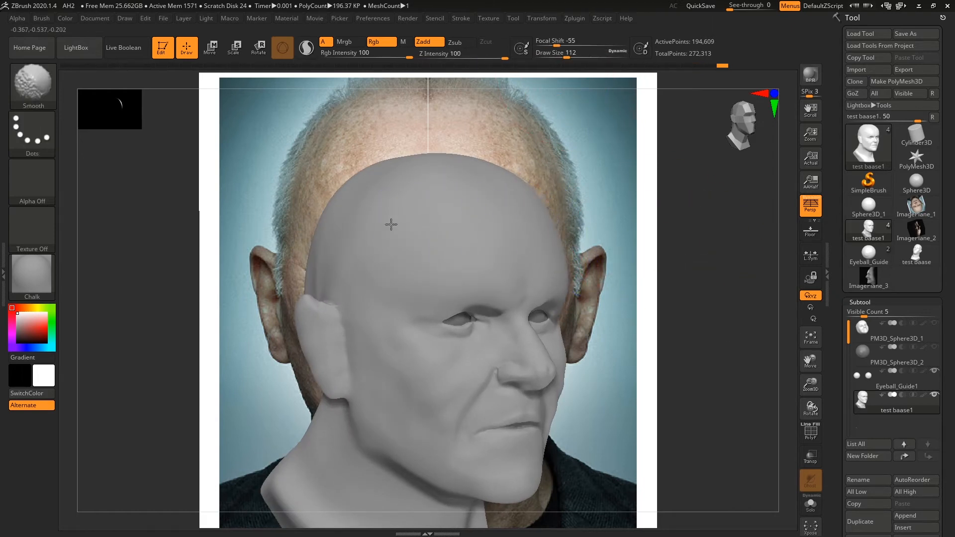
- Realign the head to the Custom 1 view and try fitting the skull sides to the photo with the Move brush at draw size 217
mouse_move(605, 79)
left_mouse_down()
mouse_move(702, 299)
mouse_move(657, 341)
mouse_move(676, 354)
mouse_move(646, 340)
left_mouse_up()
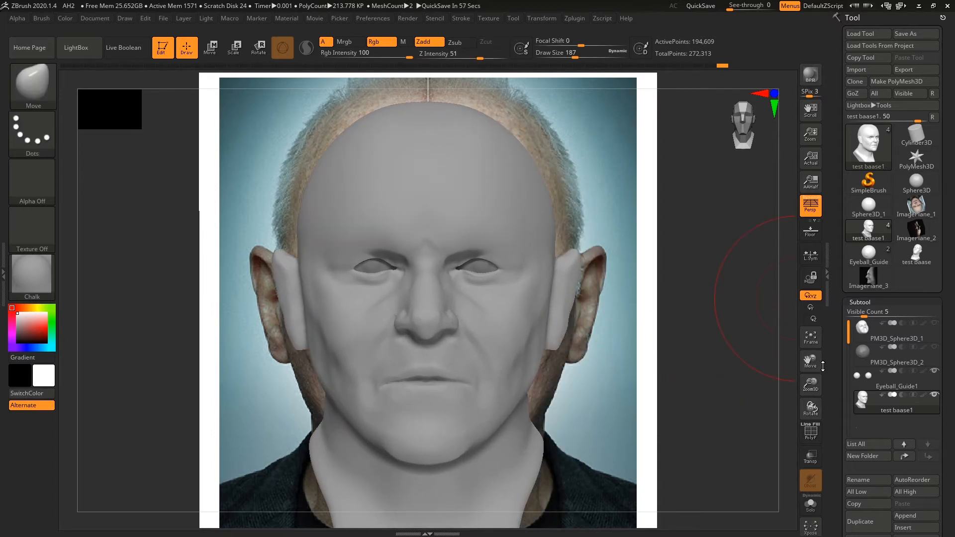
mouse_move(490, 19)
left_click(553, 467)
left_click_drag(313, 193, 301, 191)
left_click_drag(570, 227, 561, 228)
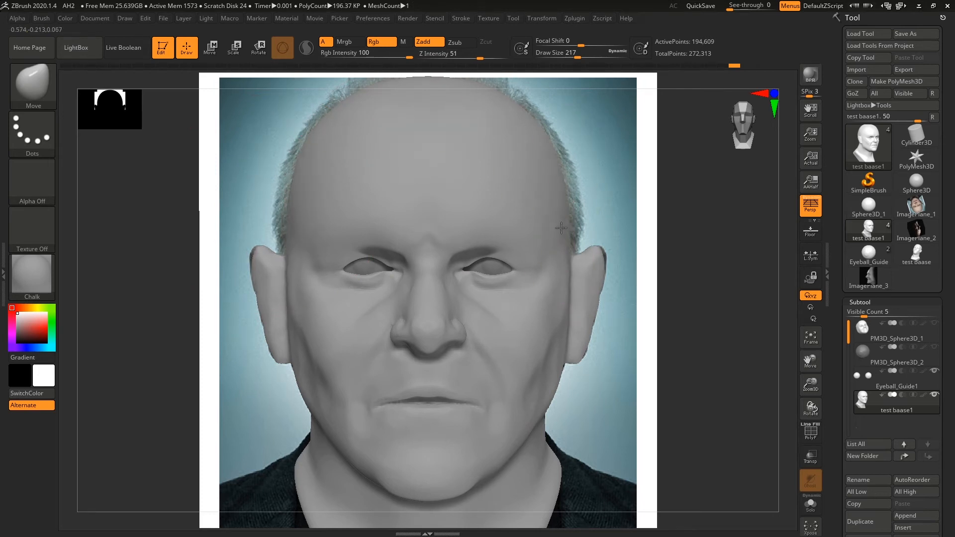
- Save the project as AH2, replacing the existing file
left_click_drag(687, 277, 715, 392)
key("ctrl+s")
left_click(632, 486)
left_click(517, 270)
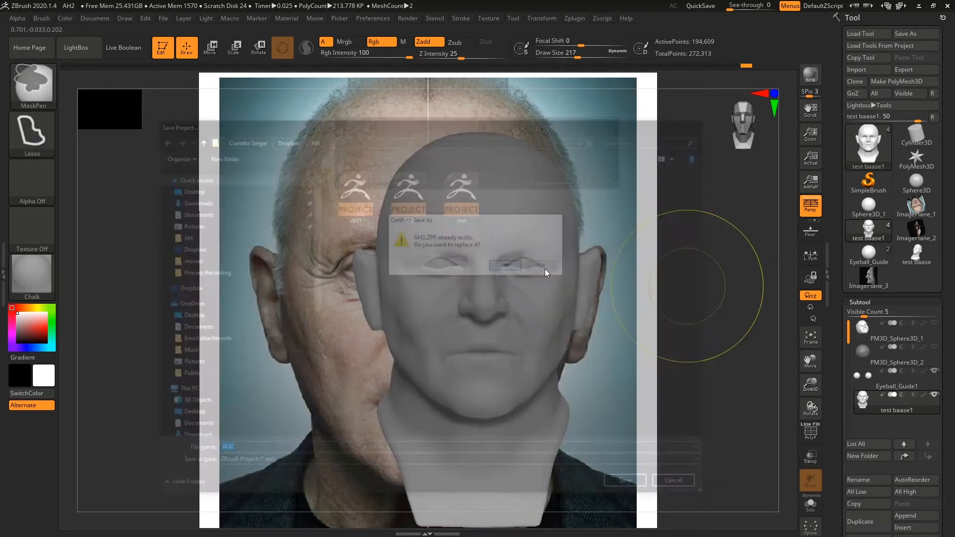
- Revert the recent skull edits through the undo history and overlay the head on the front photo in Custom 1 at model opacity 36
mouse_move(709, 348)
left_mouse_down("alt")
mouse_move(637, 359)
mouse_move(646, 385)
left_mouse_up("alt")
mouse_move(747, 65)
left_mouse_down()
mouse_move(606, 63)
mouse_move(615, 64)
left_mouse_up()
left_click(487, 18)
left_click(490, 19)
left_click_drag(538, 481, 503, 481)
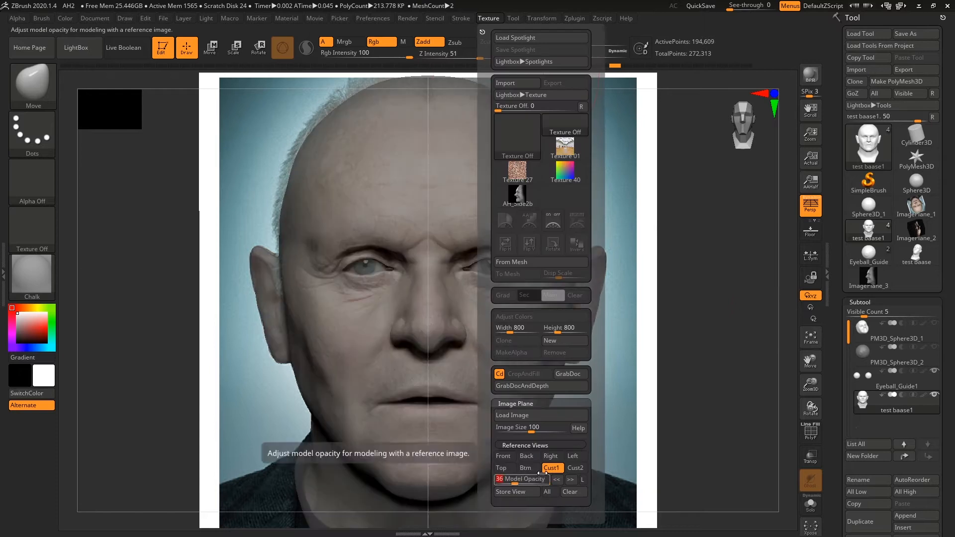
- Reshape the forehead and brow profile from angled views with the Move brush at draw sizes 217 and 154, and return to Custom 1
left_click_drag(716, 233, 460, 172)
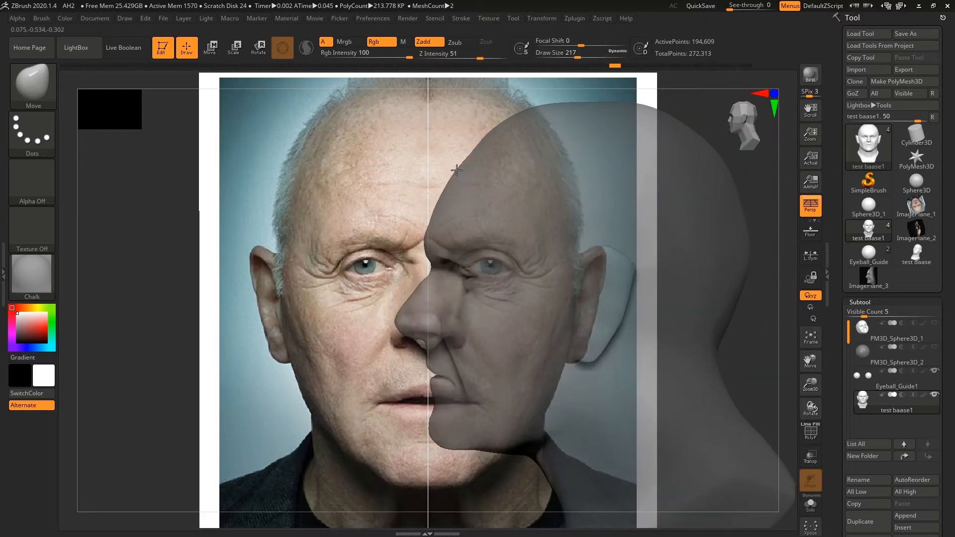
left_click(454, 207)
left_click_drag(454, 207, 411, 190)
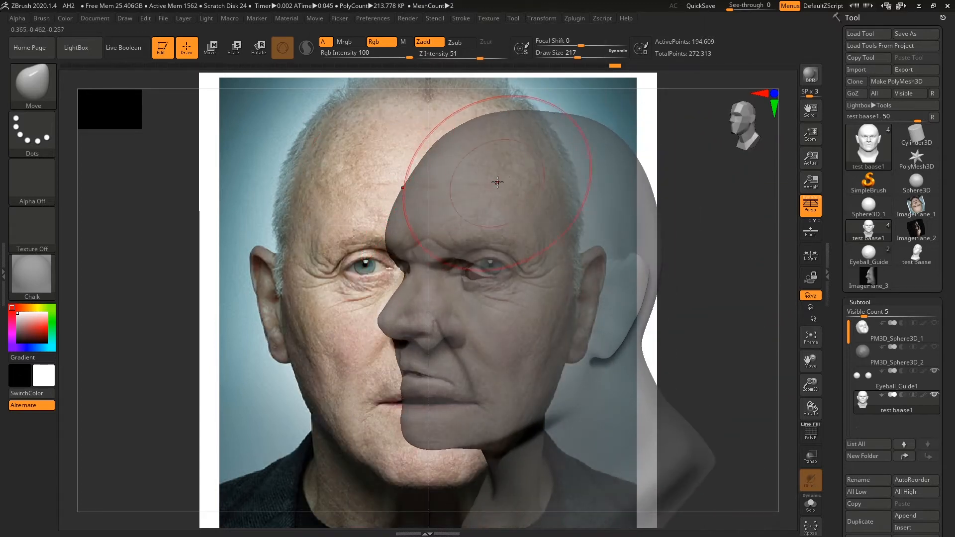
mouse_move(498, 177)
left_mouse_down()
mouse_move(684, 216)
mouse_move(539, 232)
left_mouse_up()
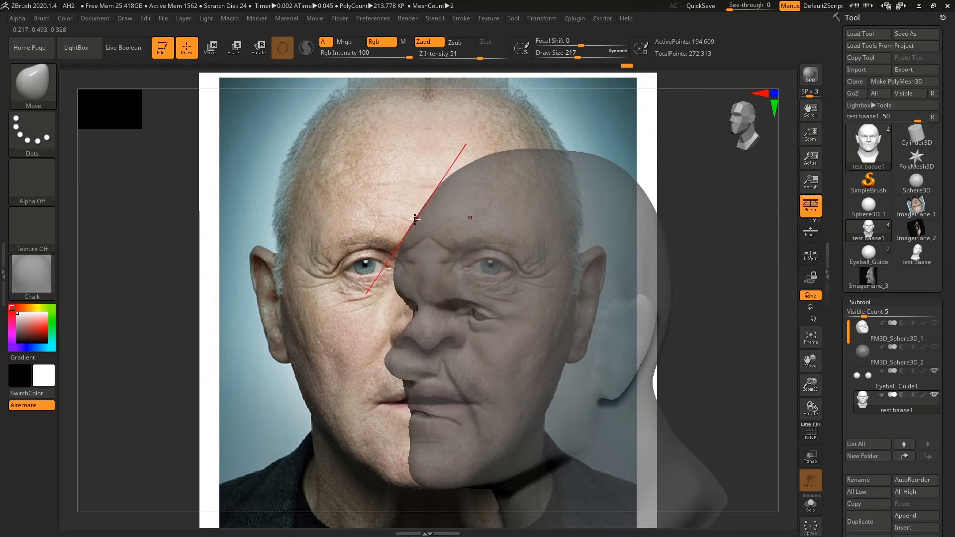
key("bracketleft")
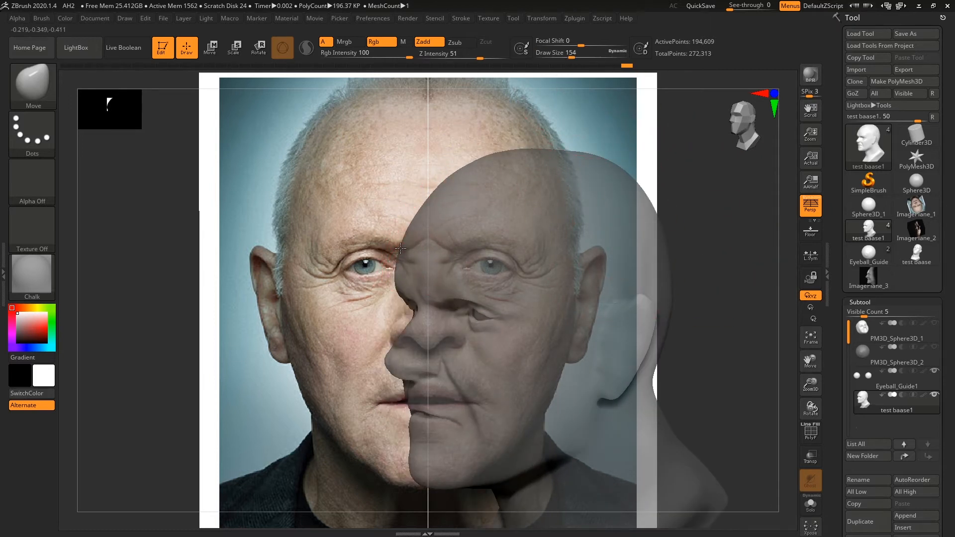
mouse_move(312, 265)
left_mouse_down()
mouse_move(527, 258)
mouse_move(308, 248)
mouse_move(318, 244)
left_mouse_up()
left_click_drag(455, 236, 448, 235)
left_click_drag(351, 228, 396, 234)
mouse_move(308, 289)
left_mouse_down()
mouse_move(353, 294)
mouse_move(313, 318)
mouse_move(328, 339)
left_mouse_up()
left_click_drag(301, 405, 274, 369, "alt")
left_click(488, 18)
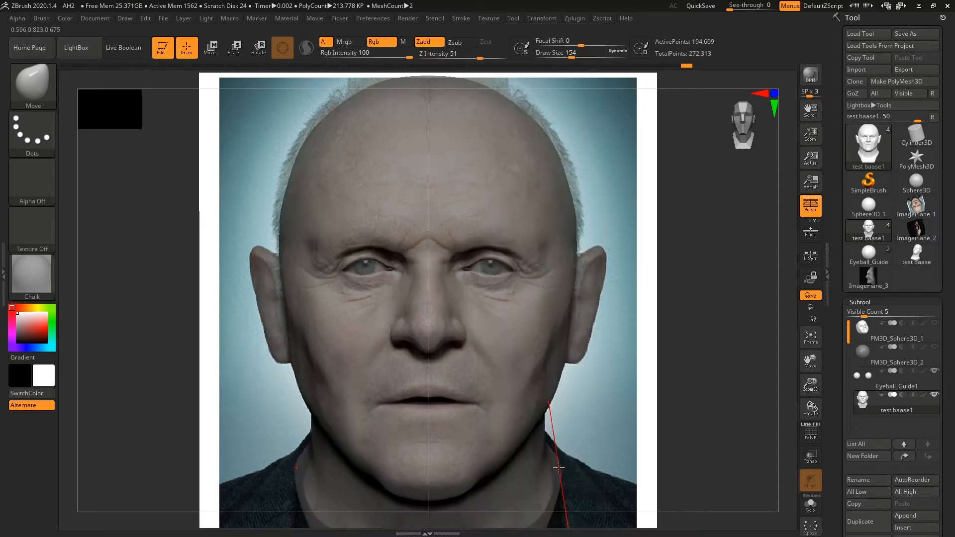
- Save the project as AH3 and load a new front reference image into the image plane
left_click(489, 18)
left_click(517, 417)
left_click(643, 471)
left_click(626, 479)
double_click(363, 194)
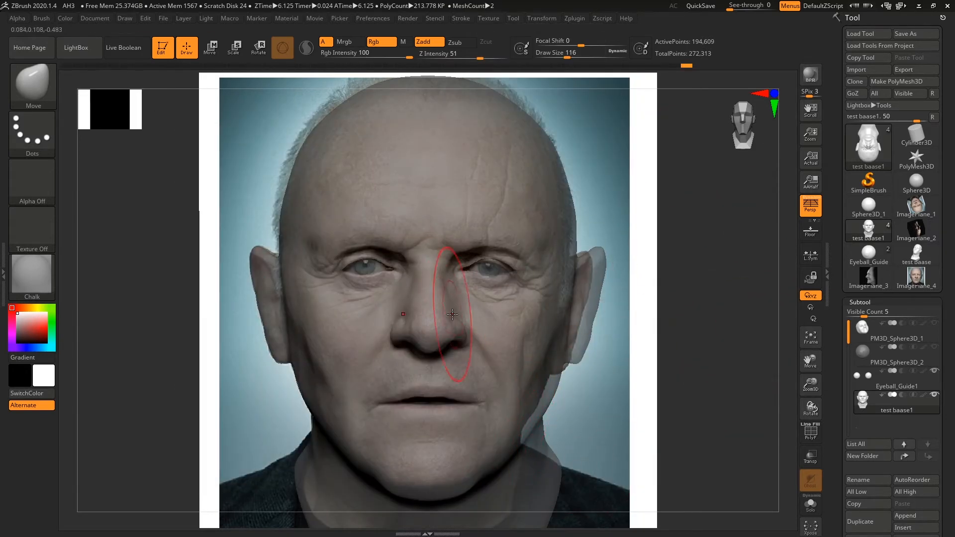
- Fit the temple, jaw and neck on the head's left side to the new photo with the Move brush at draw size 197
key("bracketright")
key("bracketright")
key("bracketright")
key("bracketright")
key("bracketright")
key("bracketright")
key("bracketright")
key("bracketright")
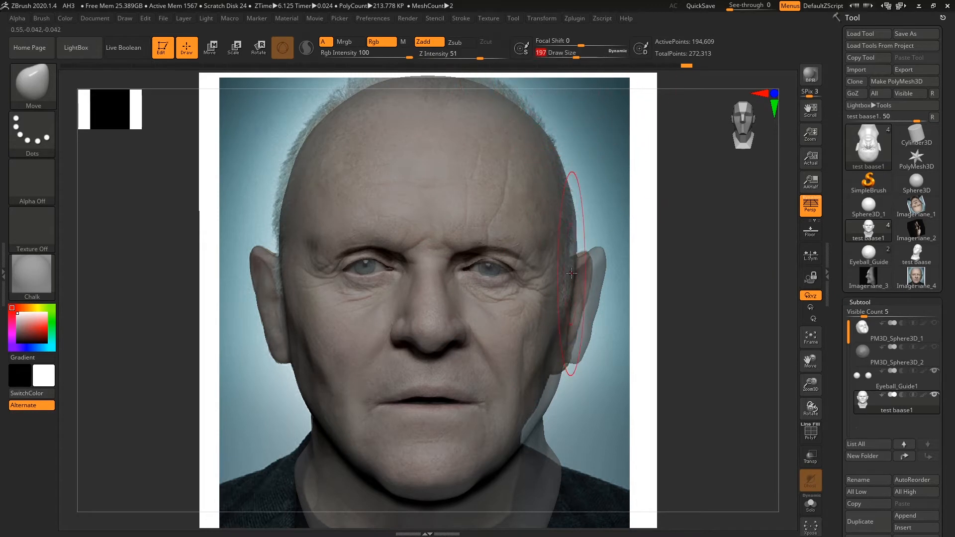
left_click_drag(580, 269, 574, 263)
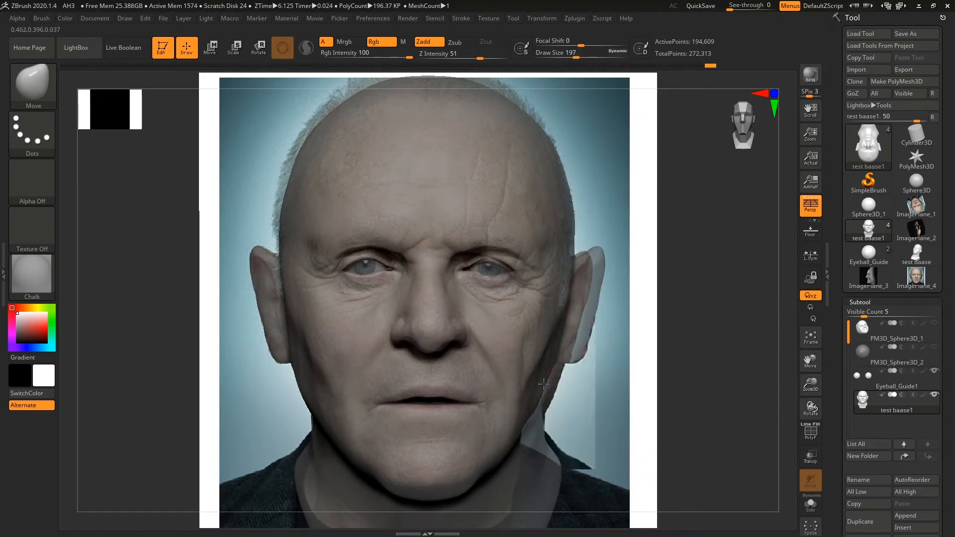
left_click_drag(544, 433, 525, 446, "ctrl+shift")
left_click_drag(601, 293, 591, 294)
key("ctrl+z")
- Pull the head's left ear inward to match the new photo with the Move brush at draw size 145
left_click_drag(576, 55, 570, 56)
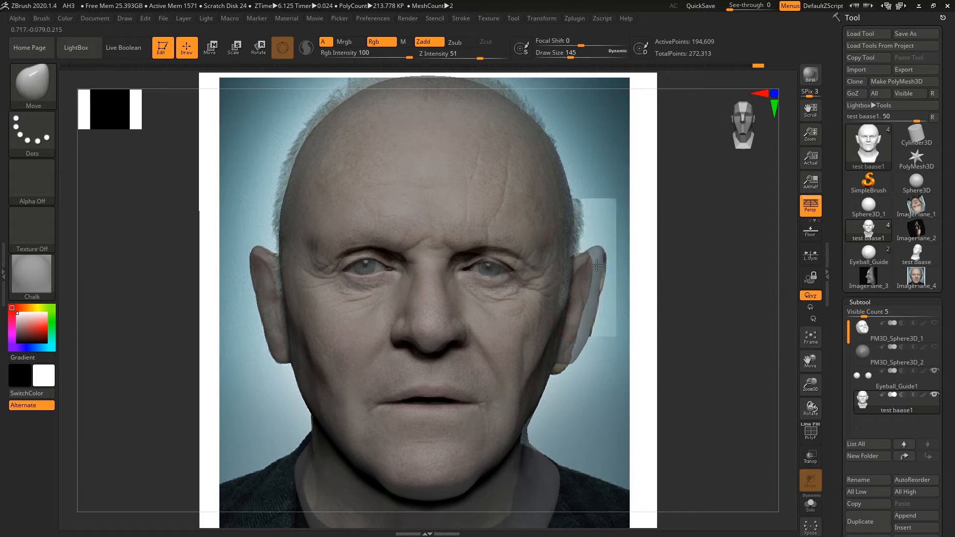
left_click_drag(596, 265, 593, 268)
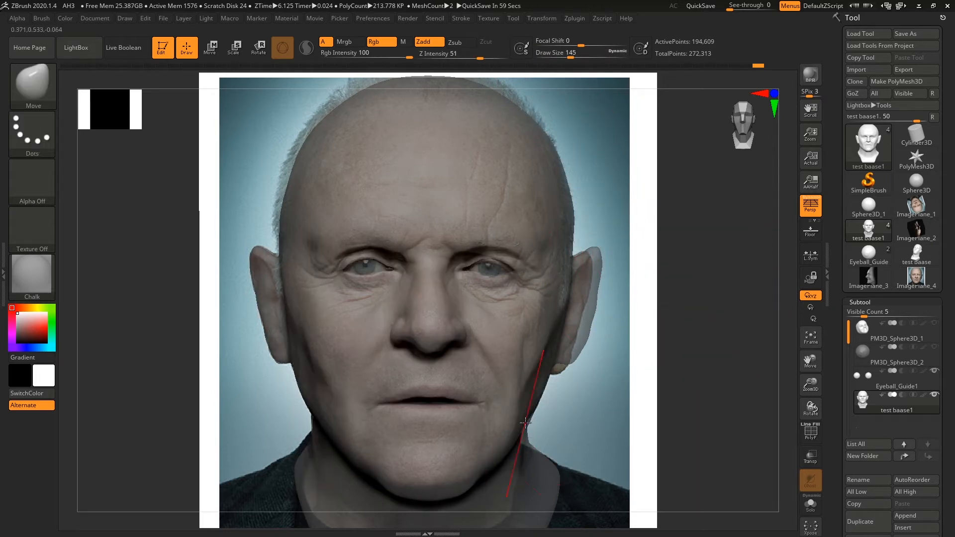
left_click_drag(526, 422, 525, 423, "ctrl+shift")
key("ctrl+z")
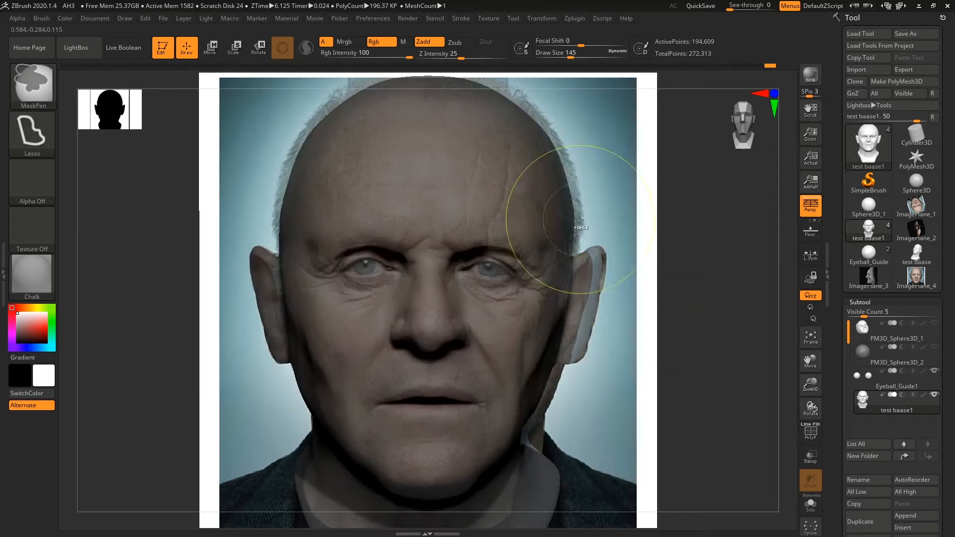
left_click_drag(590, 267, 583, 268)
left_click_drag(582, 337, 573, 338)
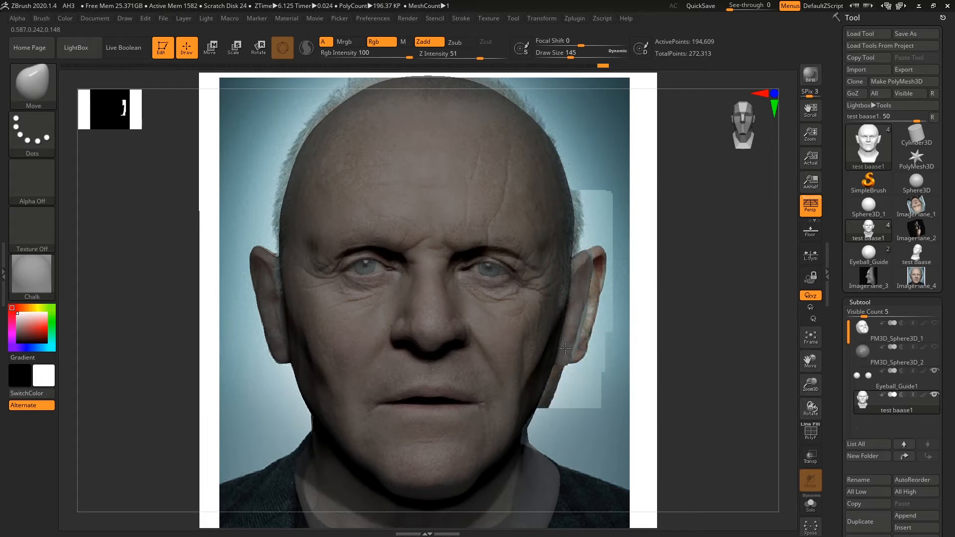
left_click_drag(669, 348, 704, 304, "shift")
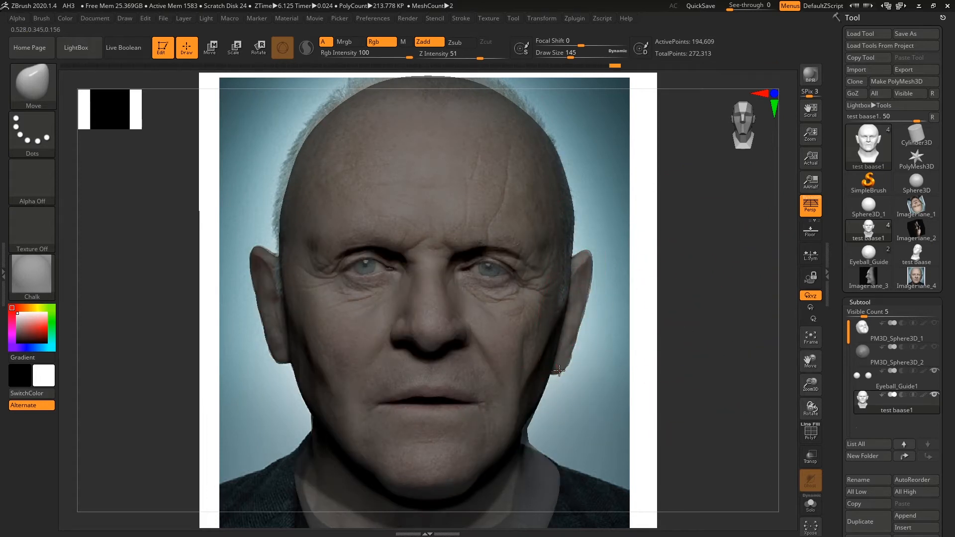
- Set the draw size to 94, show the polygon wireframe, and make the Eyeball_Guide1 subtool active
left_click_drag(571, 58, 565, 58)
left_click(811, 432)
left_click(523, 260, "alt")
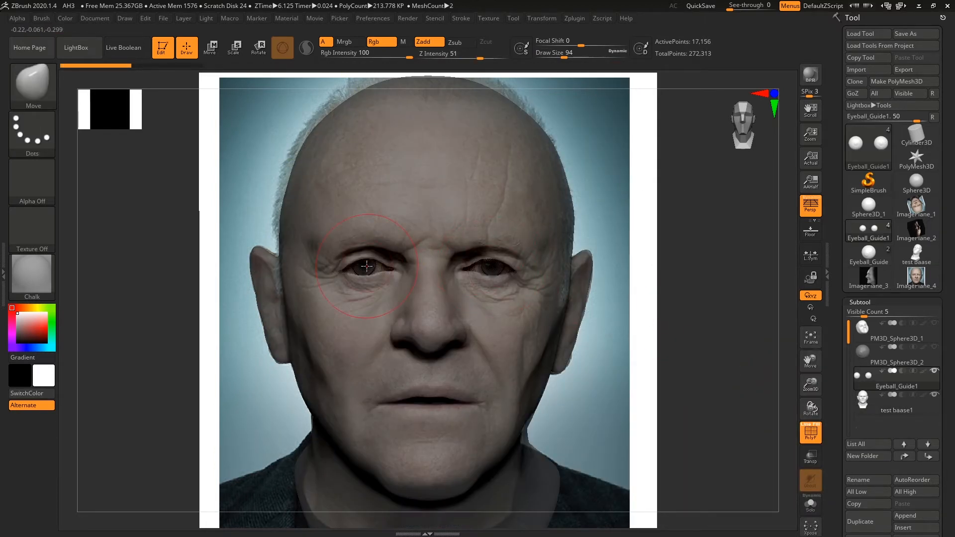
- Try masking part of the eyeball pair and shifting it horizontally with the Move gizmo
mouse_move(278, 127)
left_mouse_down("ctrl")
mouse_move(318, 119)
mouse_move(335, 128)
left_mouse_up("ctrl")
key("w")
left_click_drag(547, 267, 530, 267)
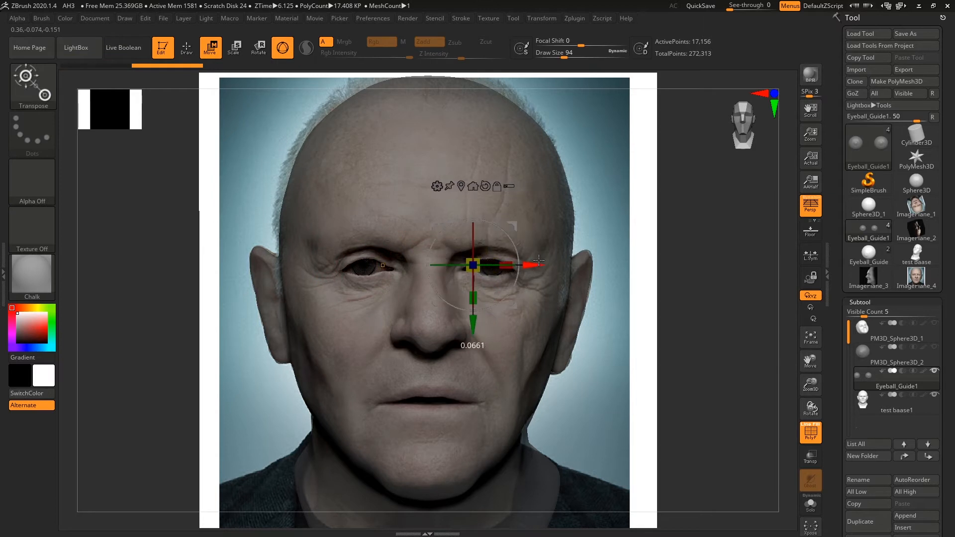
key("ctrl+z")
key("q")
mouse_move(265, 125)
left_mouse_down("ctrl")
mouse_move(420, 166)
mouse_move(228, 135)
left_mouse_up("ctrl")
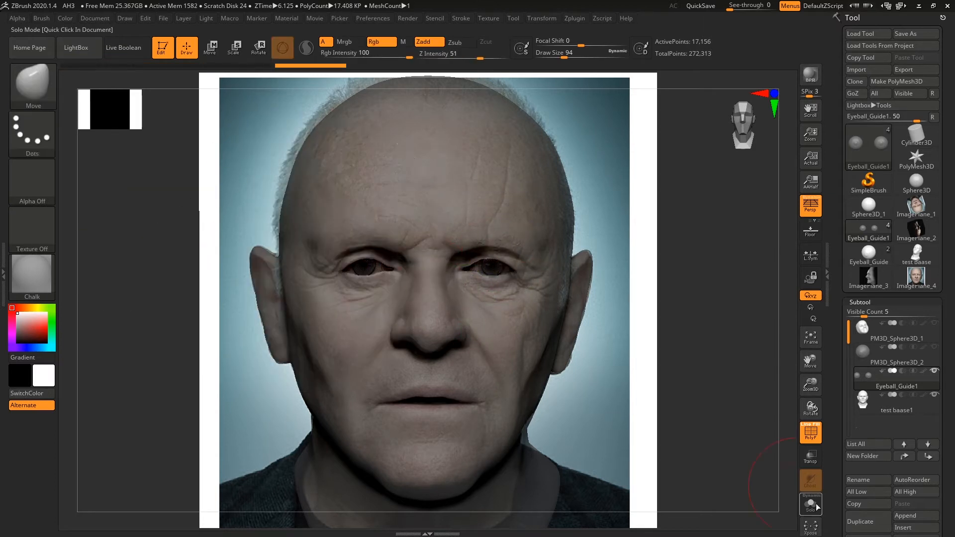
- Mask one eyeball in Solo mode and nudge the head's left eyeball into place with the Move gizmo
left_click(811, 506)
left_click_drag(324, 162, 398, 354, "ctrl")
left_click(811, 505)
key("e")
left_click_drag(551, 266, 547, 267)
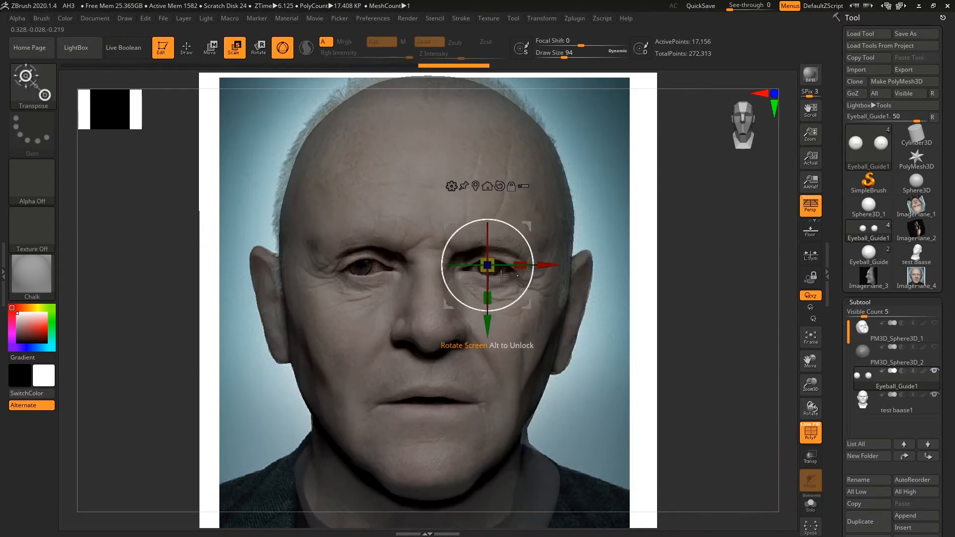
key("ctrl+z")
key("q")
key("w")
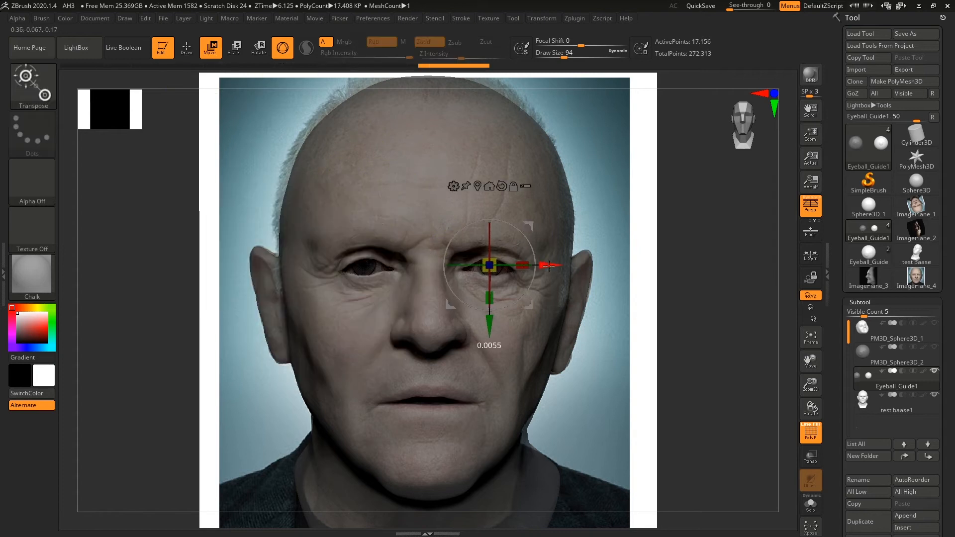
mouse_move(487, 319)
left_mouse_down()
mouse_move(488, 347)
mouse_move(487, 329)
left_mouse_up()
key("q")
- Select the head, mask the lower face, and lower the left eye's outer upper lid with the Move brush at draw size 51, clearing the mask
left_click(866, 402)
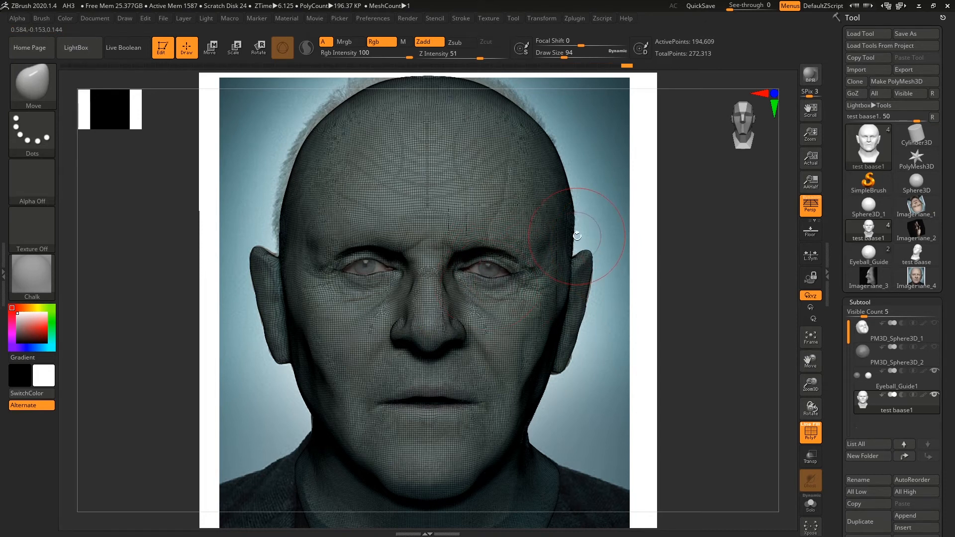
left_click_drag(561, 59, 553, 59)
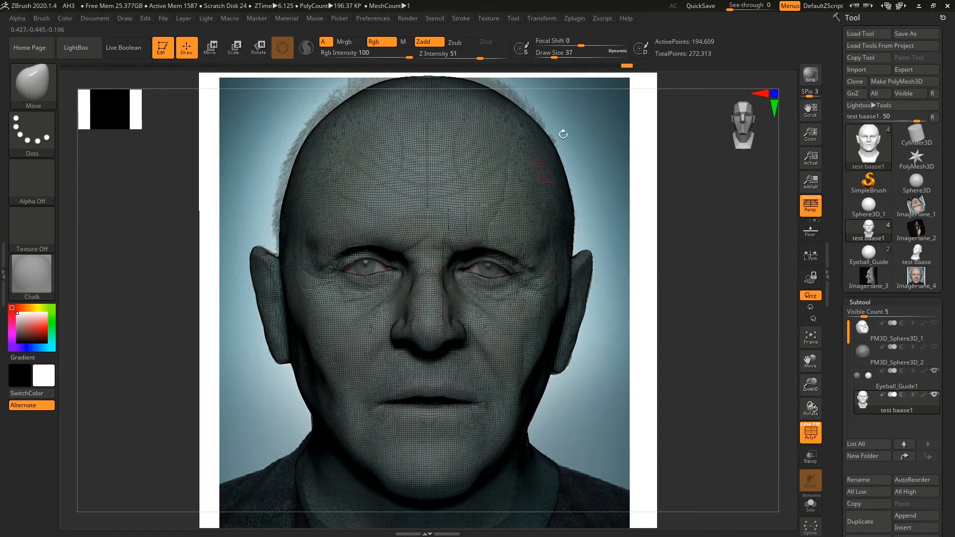
key("ctrl")
mouse_move(504, 265)
left_mouse_down("ctrl")
mouse_move(651, 518)
mouse_move(650, 502)
left_mouse_up("ctrl")
left_click_drag(526, 263, 529, 264)
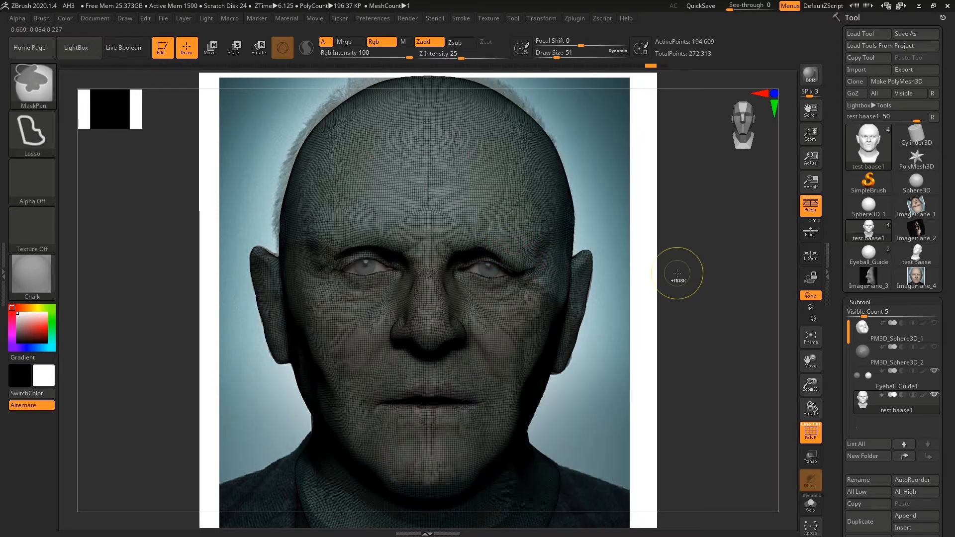
key("ctrl+z")
key("ctrl+z")
left_click_drag(592, 322, 493, 257, "ctrl")
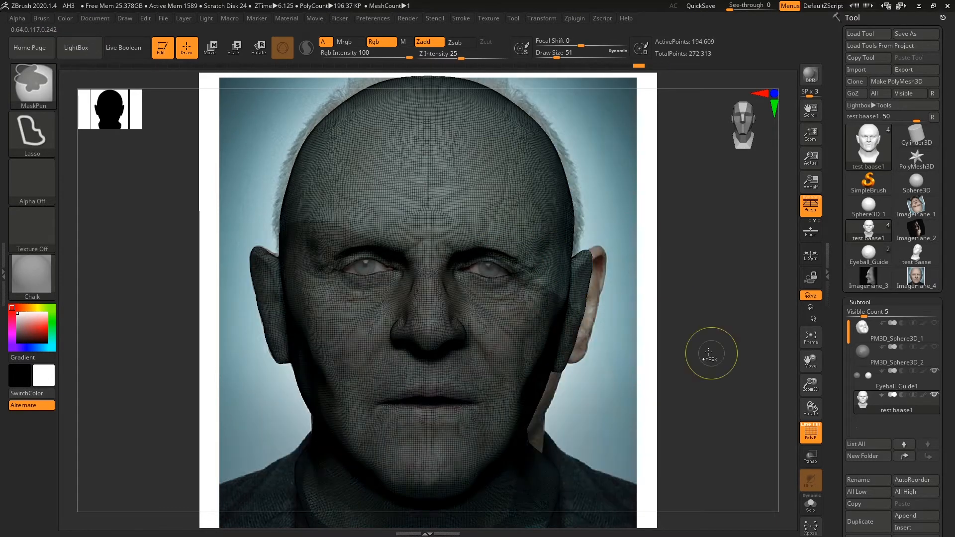
key("shift+f")
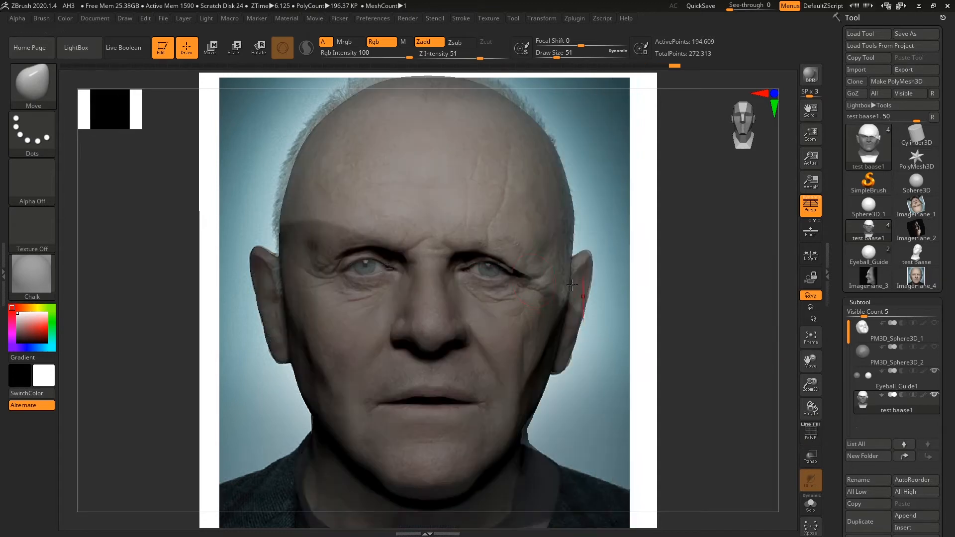
left_click_drag(733, 244, 741, 257, "ctrl")
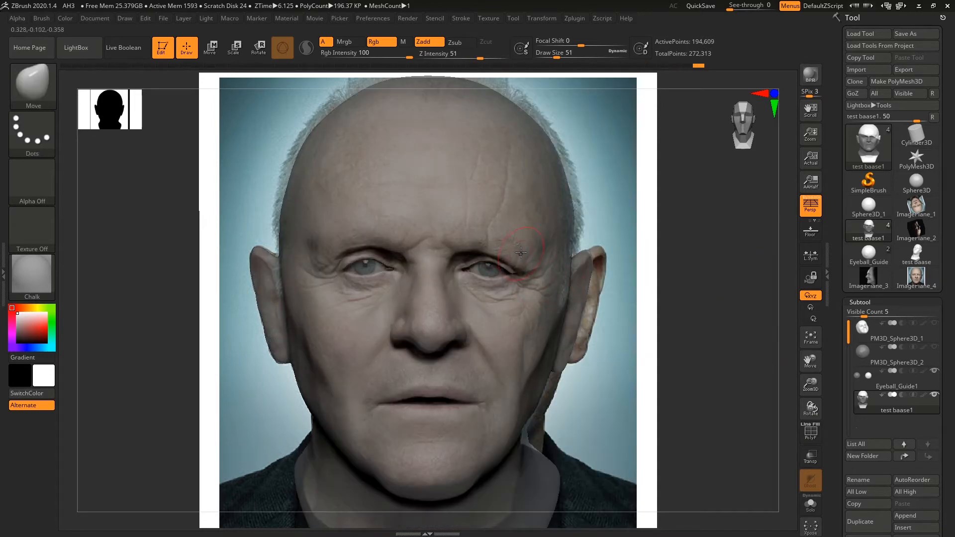
- Compare the head with the photo in the Flat Color material and restore the Chalk material
left_click(33, 278)
left_click(93, 239)
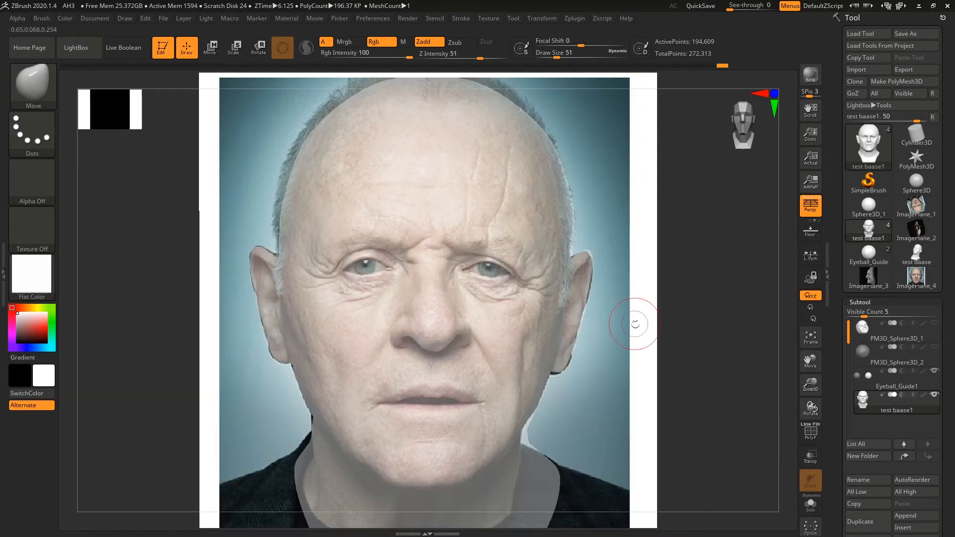
left_click(36, 280)
left_click(188, 237)
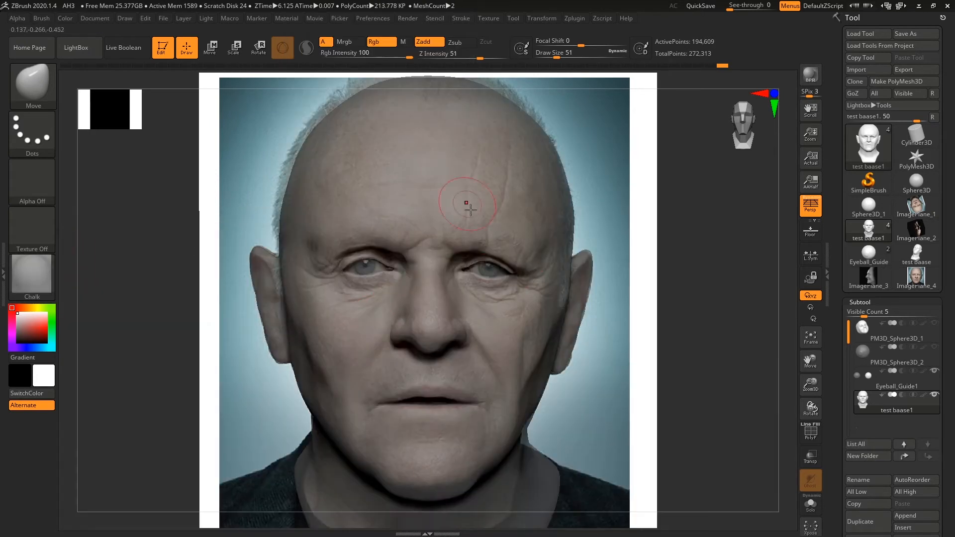
- Refine the eye folds, nostril and mouth corner with the Move brush at draw sizes 44 and 39, and raise the model opacity
key("bracketleft")
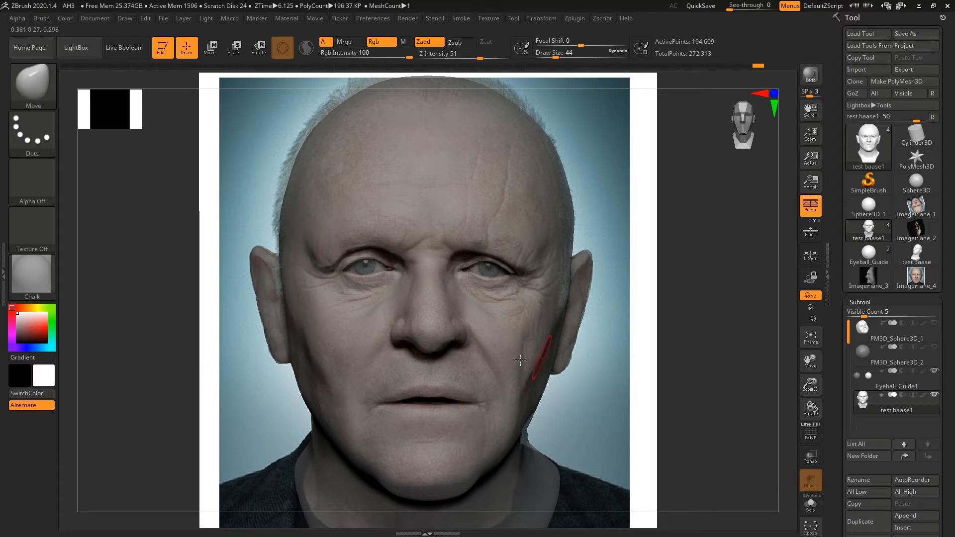
key("bracketright")
left_click_drag(558, 56, 556, 56)
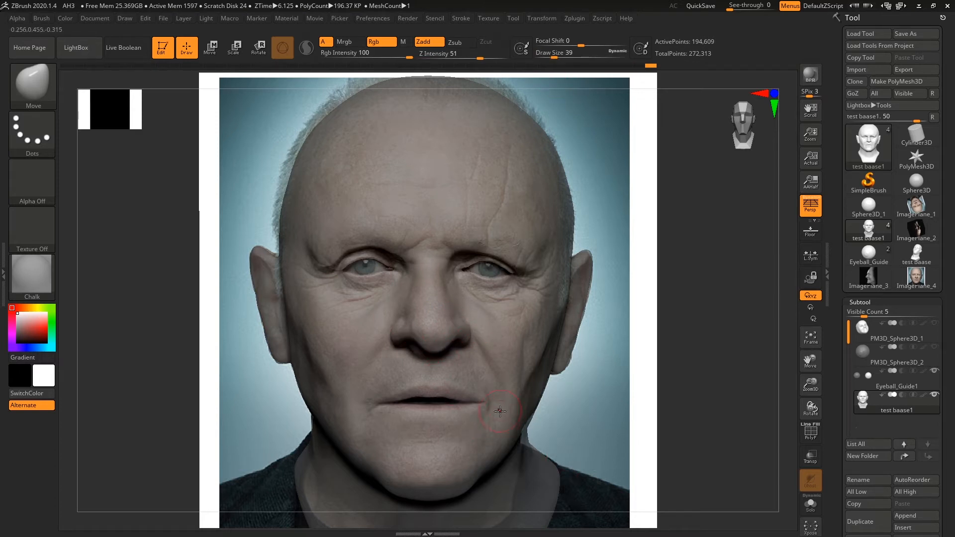
key("bracketright")
left_click(488, 18)
left_click_drag(521, 482, 536, 482)
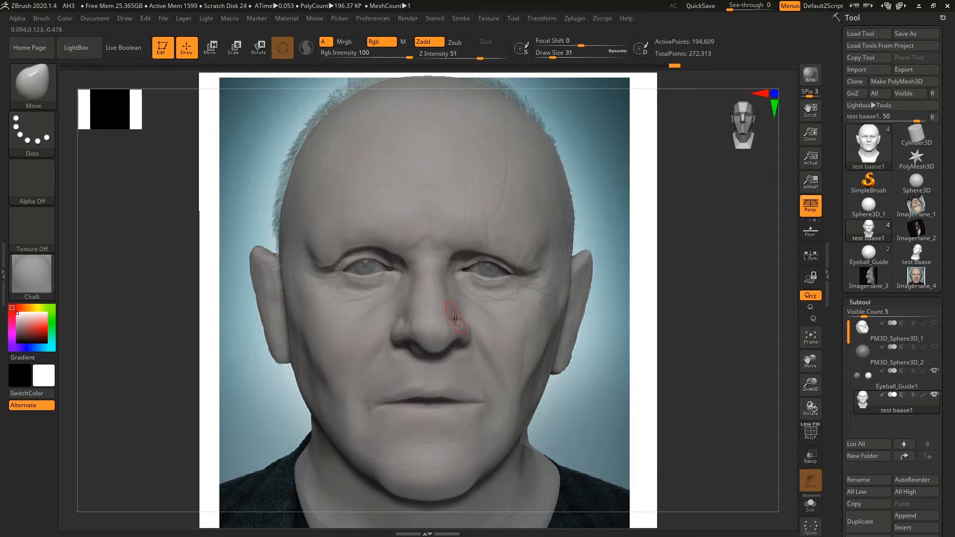
- Pull the jaw edge beside the neck slightly outward with the Move brush at draw size 116
key("bracketright")
key("bracketright")
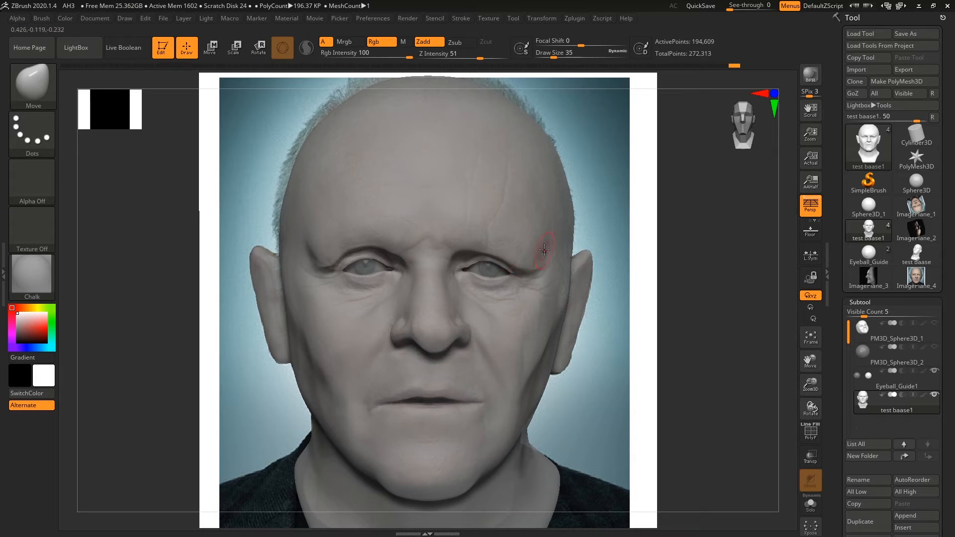
key("bracketright")
key("bracketright")
key("bracketright")
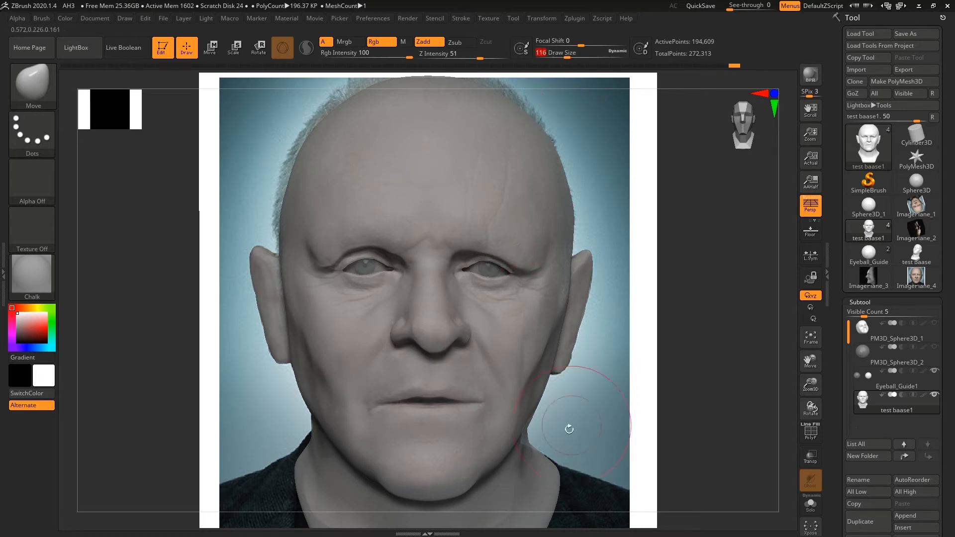
left_click_drag(528, 422, 533, 417)
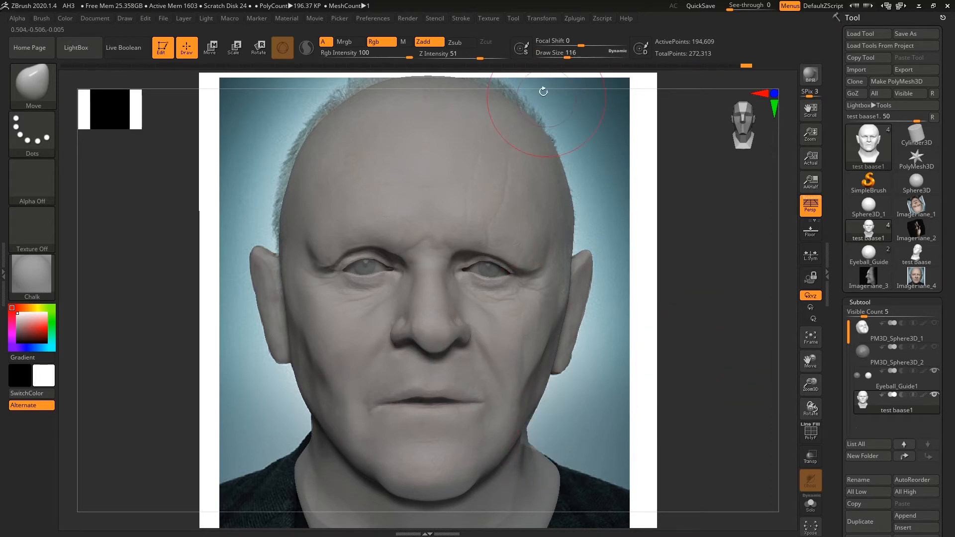
- Set the draw size to 49 and save the project file
left_click(557, 57)
key("ctrl+s")
key("Return")
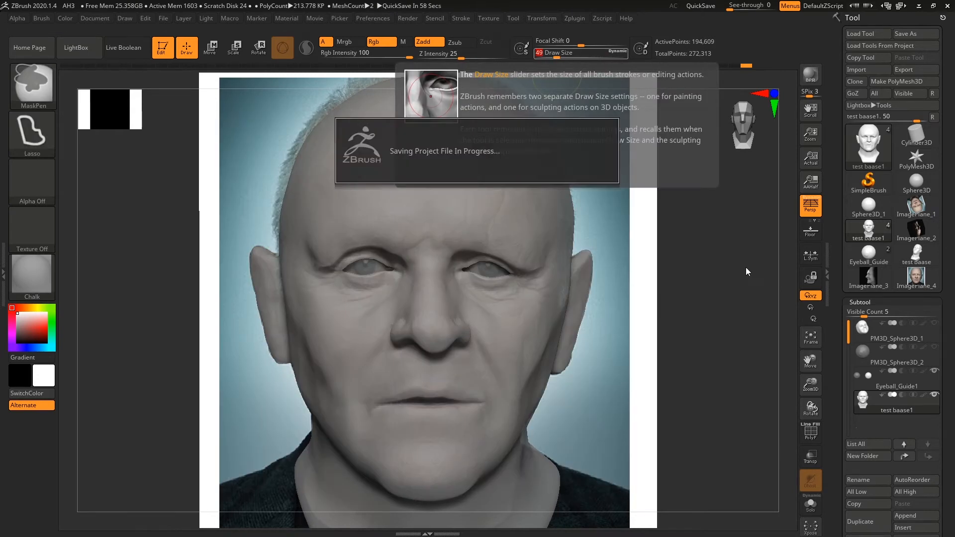
left_click(818, 210)
left_click(817, 211)
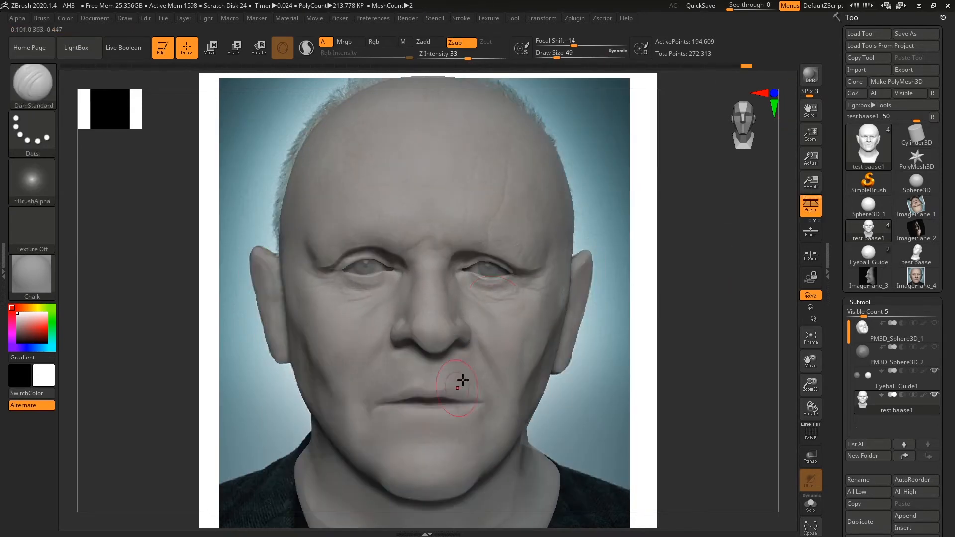
- Carve the crease beside the mouth corner with the DamStandard brush at draw size 18
key("b")
key("d")
key("s")
key("b")
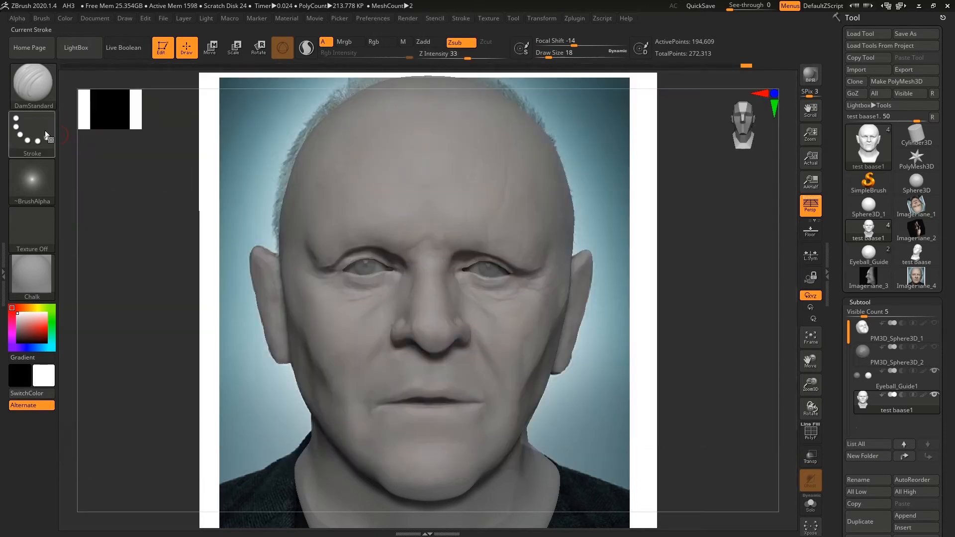
left_click(33, 90)
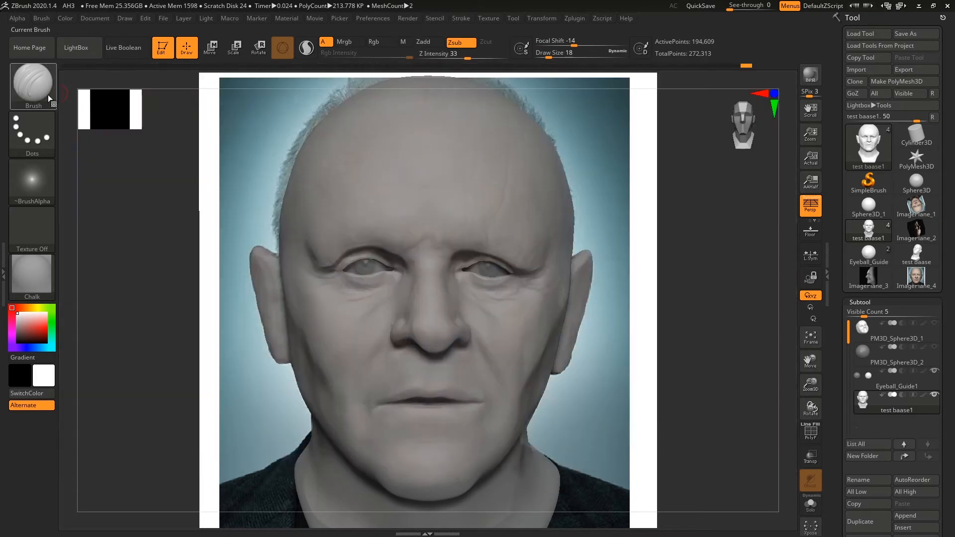
left_click(35, 89)
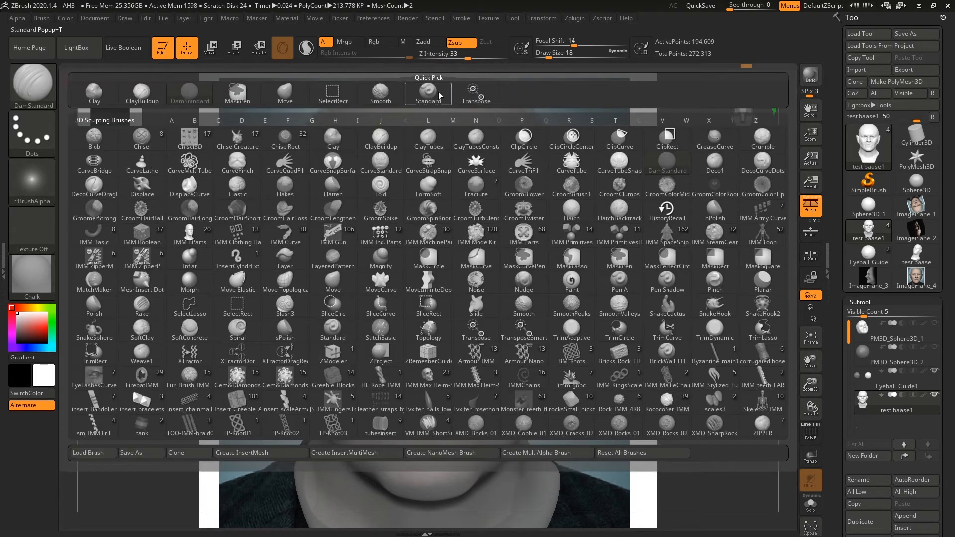
left_click(432, 98)
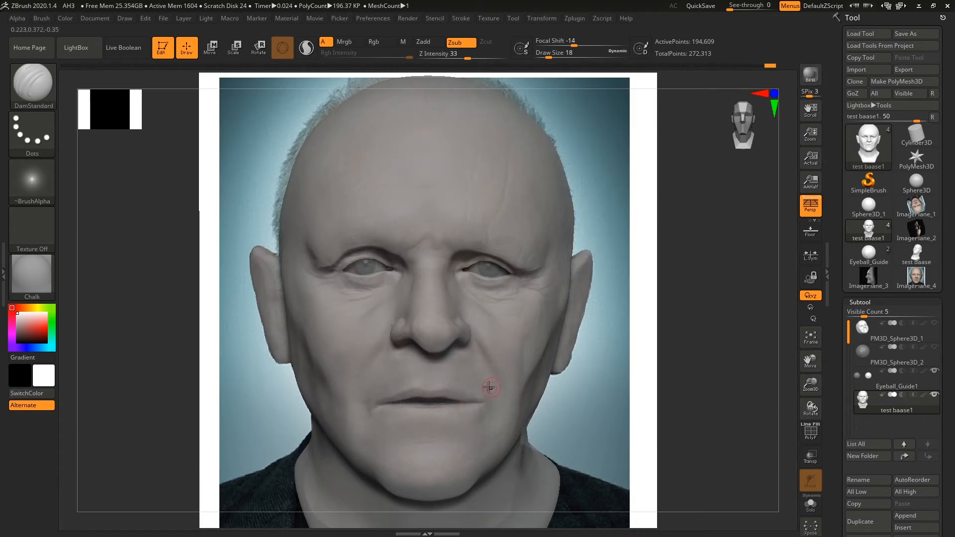
- Set the model opacity to 40 and adjust the lip line with the Move brush at draw size 25
left_click(489, 18)
left_click(521, 480)
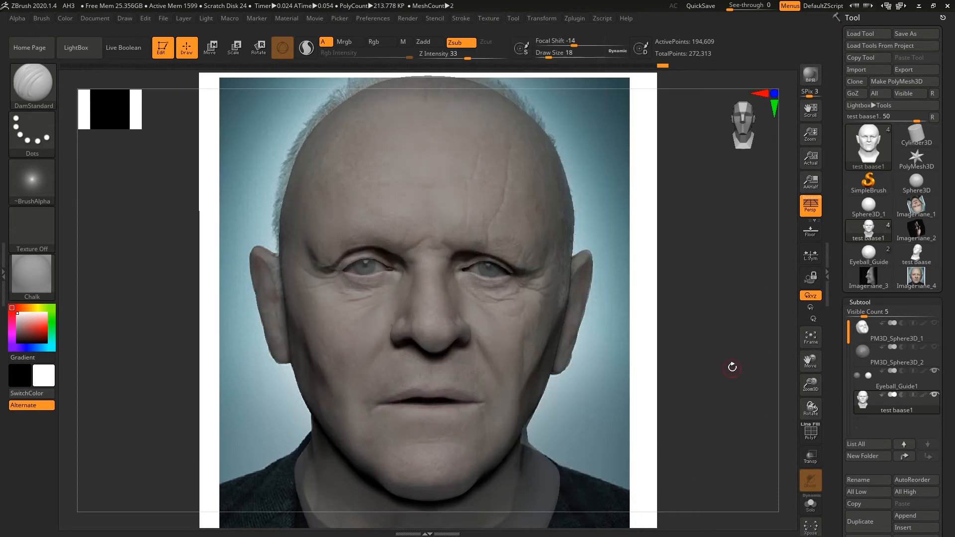
left_click(564, 55)
left_click(34, 88)
left_click(291, 91)
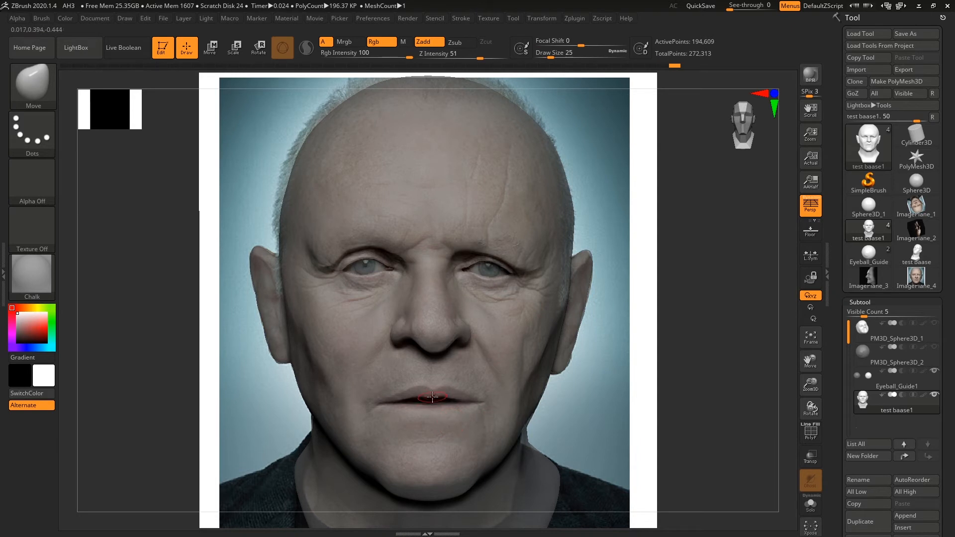
- Raise the model opacity over the reference photo and turn the head slightly to check its shape
left_click(487, 20)
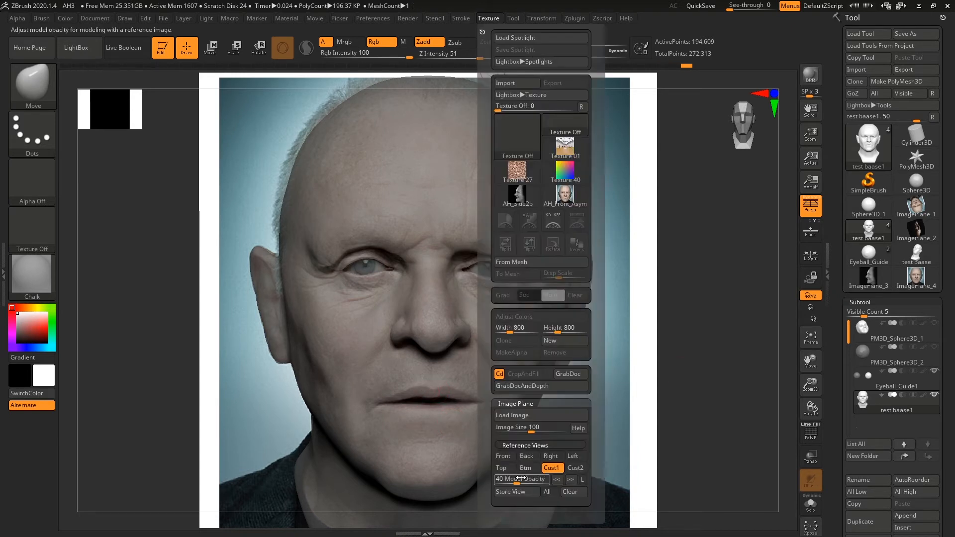
left_click(488, 19)
left_click_drag(521, 481, 553, 480)
left_click_drag(715, 318, 512, 282)
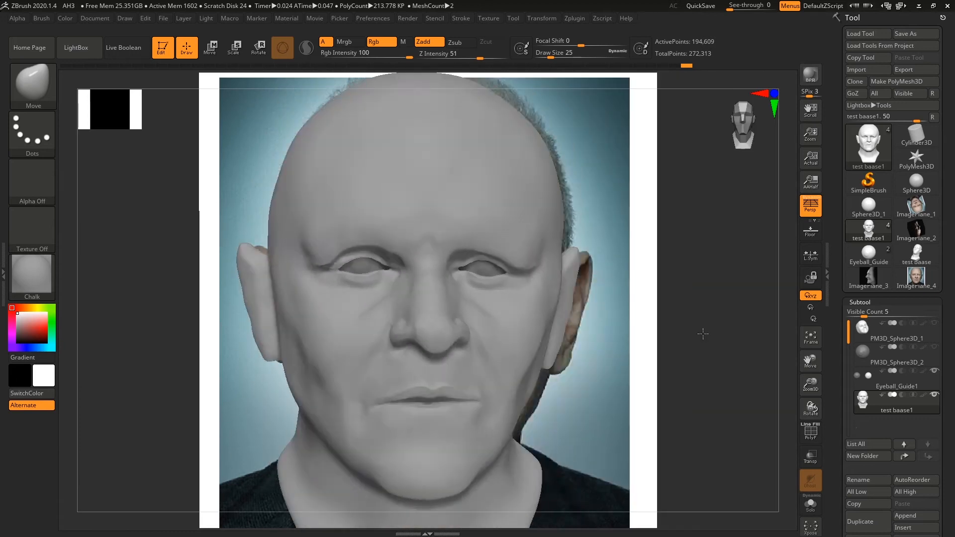
- Smooth the area around the mouth corners and define them with the DamStandard brush at draw size 35
left_click_drag(546, 58, 551, 59)
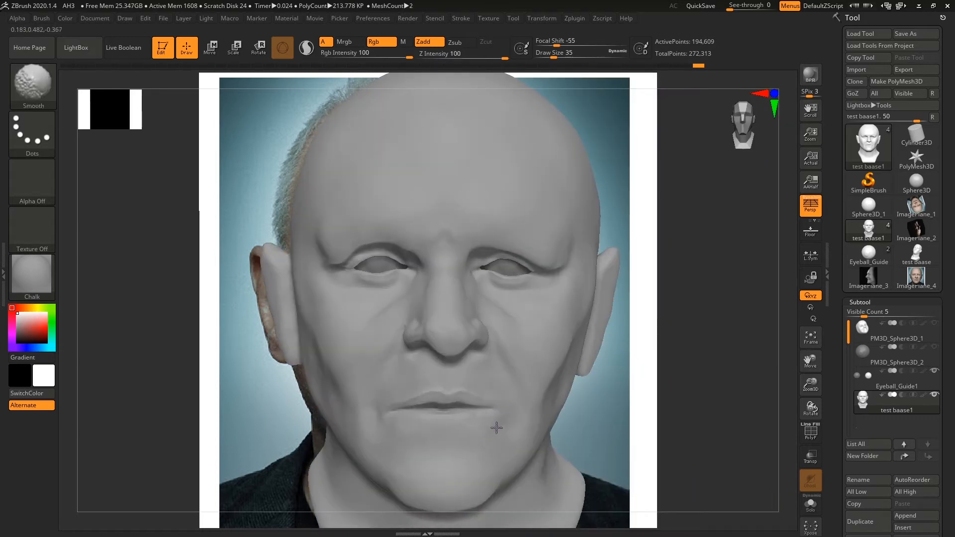
key("b")
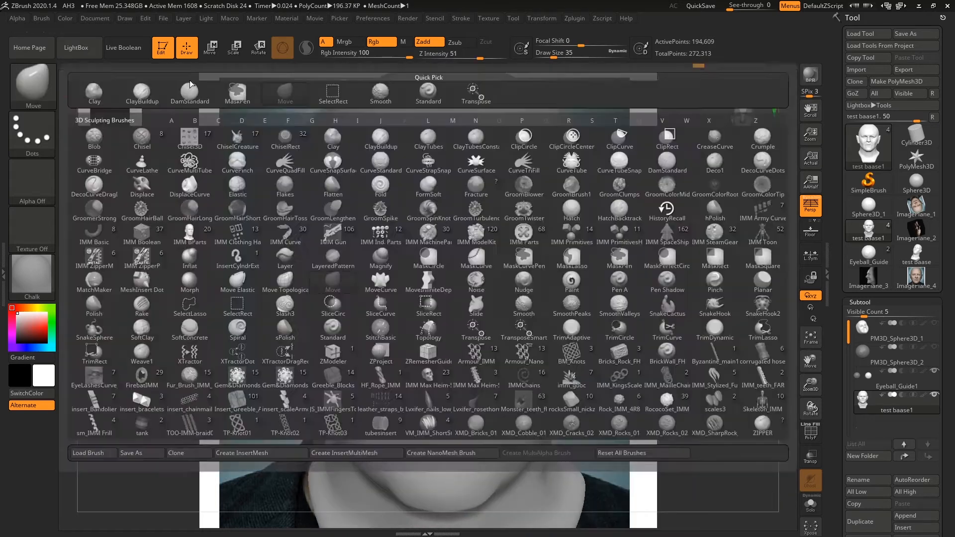
key("d")
key("s")
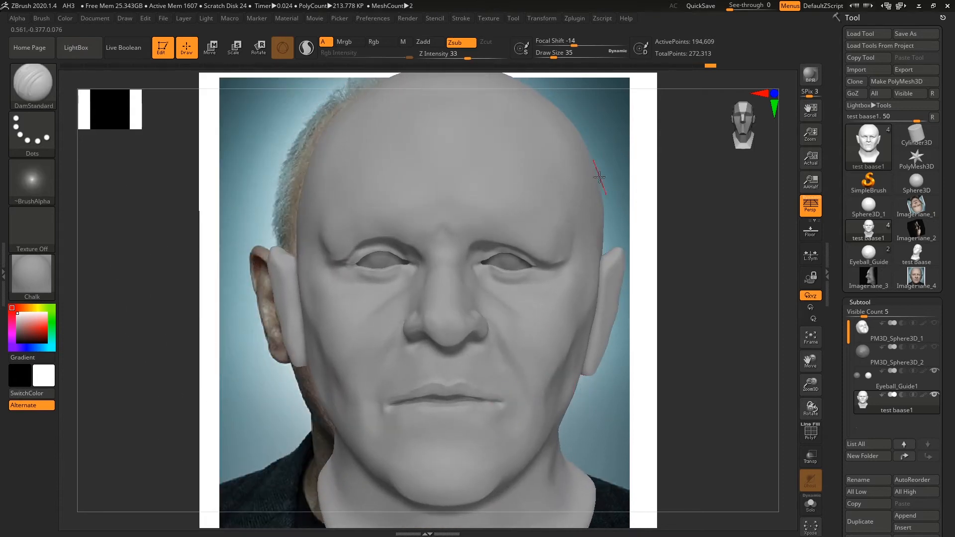
key("shift")
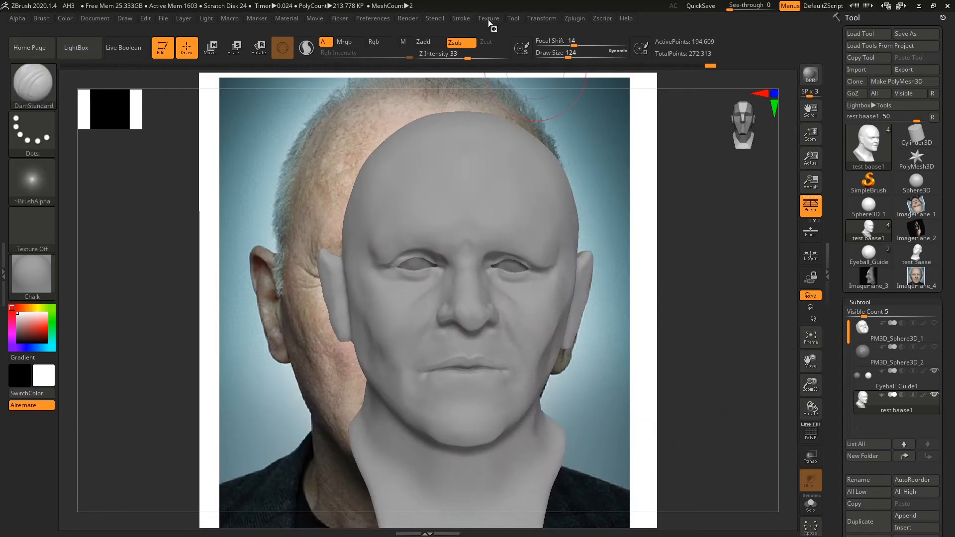
- Hide the reference photo behind the head and set the draw size to 35
left_click(489, 18)
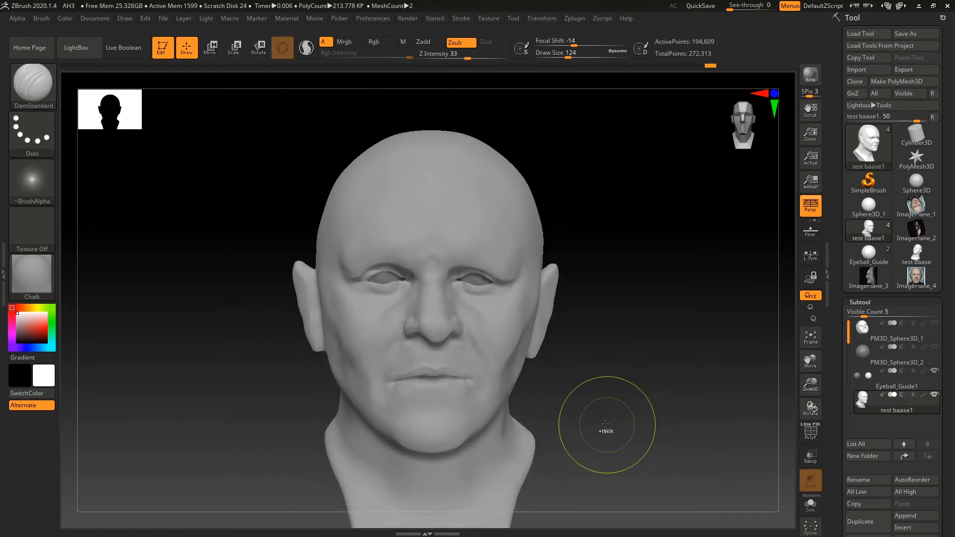
left_click_drag(568, 57, 553, 58)
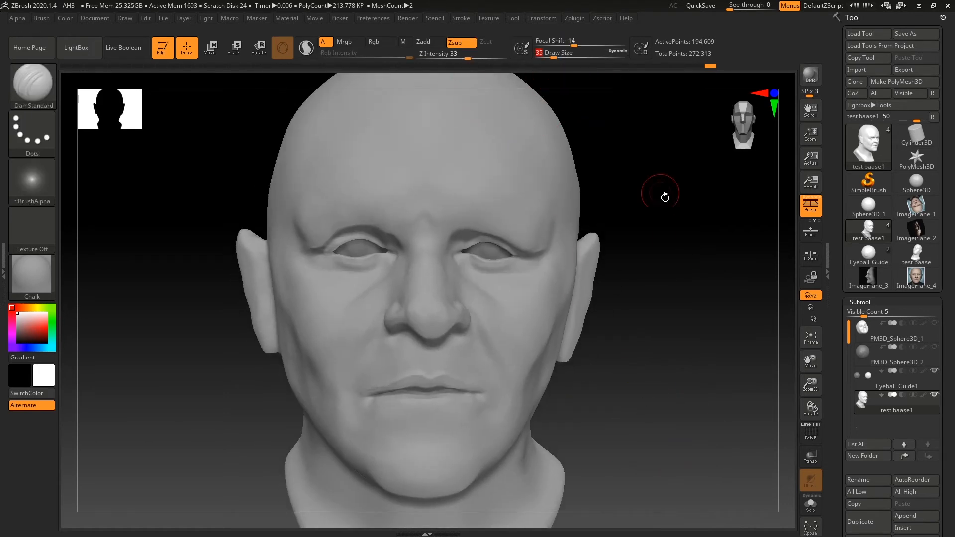
left_click_drag(662, 200, 780, 332)
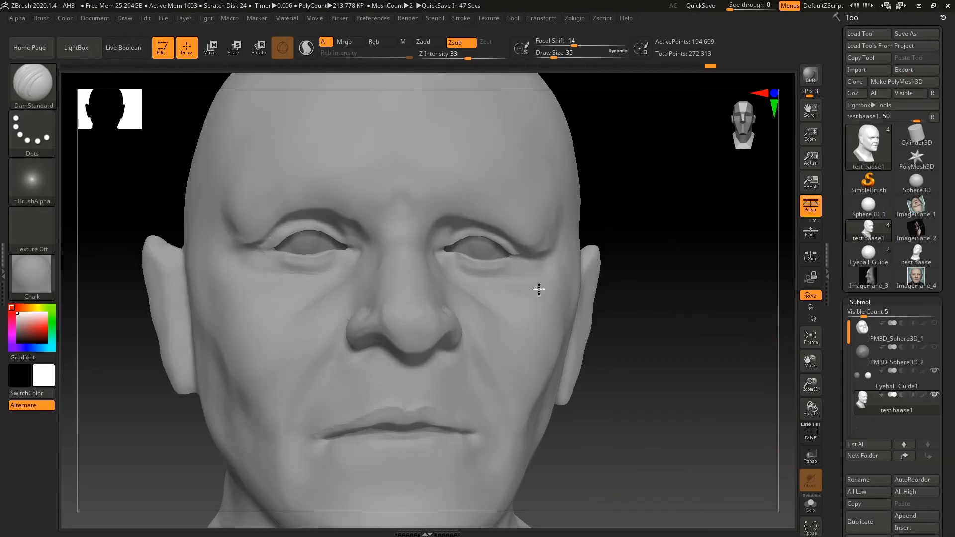
- Isolate the brow and upper eyelid strip of the head so the eyeballs can be seen from above
left_click_drag(539, 290, 515, 278)
left_click_drag(680, 305, 92, 261, "ctrl+shift")
left_click(709, 413, "ctrl+shift")
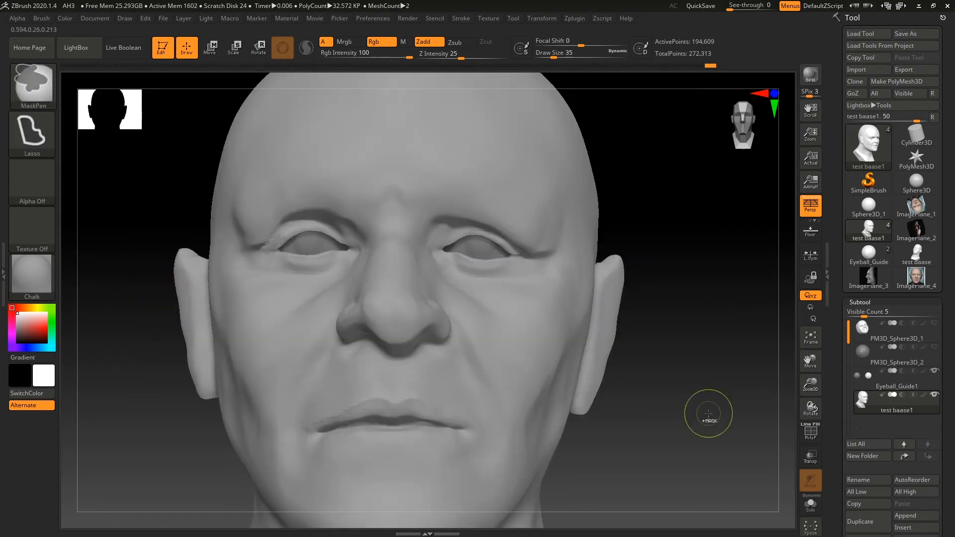
key("f")
mouse_move(267, 101)
left_mouse_down("ctrl+shift")
mouse_move(625, 248)
mouse_move(629, 265)
left_mouse_up("ctrl+shift")
left_click_drag(555, 339, 678, 282)
- Adjust the upper eyelid rim against the head's left eyeball with the Move brush at draw size 23
left_click(32, 86)
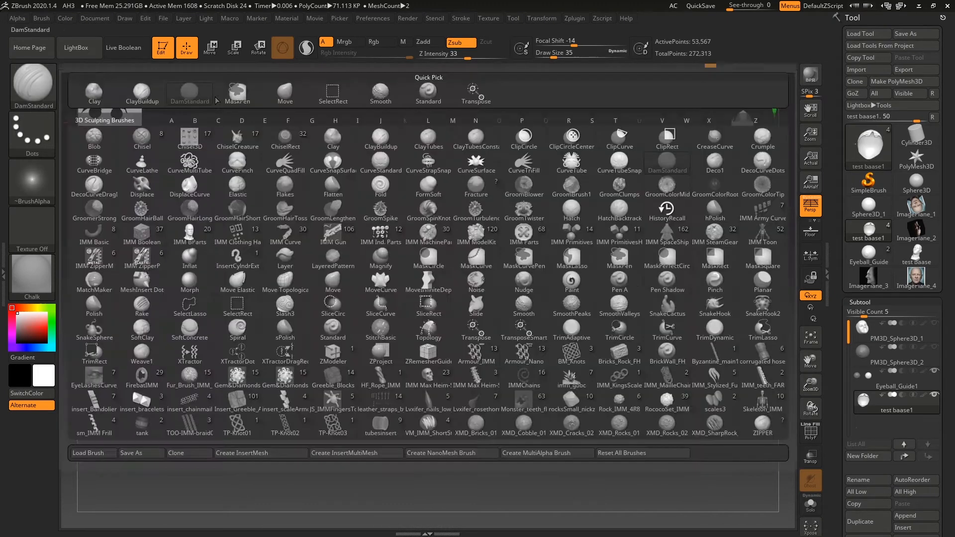
key("m")
key("v")
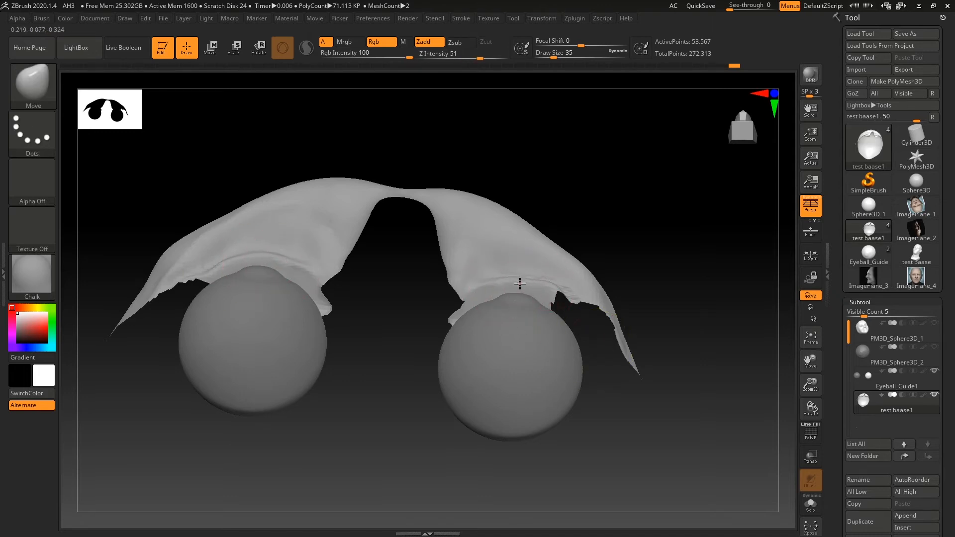
left_click_drag(554, 56, 550, 56)
left_click_drag(524, 292, 522, 281)
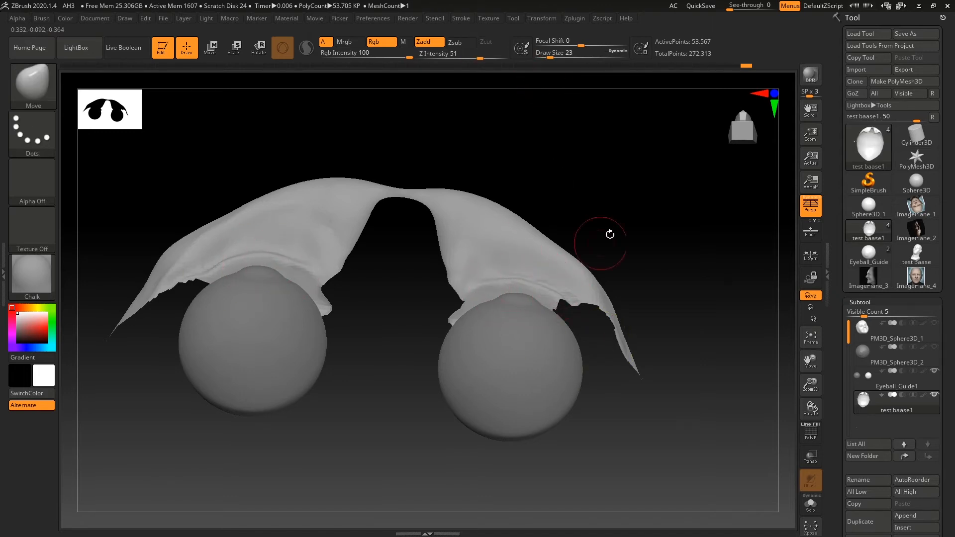
- Isolate the head below the eyes and fit the lower eyelids to the eyeballs with the Move brush at draw size 23
mouse_move(682, 271)
left_mouse_down("ctrl+shift")
mouse_move(701, 315)
mouse_move(698, 288)
mouse_move(697, 338)
left_mouse_up("ctrl+shift")
mouse_move(657, 367)
left_mouse_down("ctrl")
mouse_move(580, 323)
mouse_move(675, 365)
mouse_move(678, 424)
mouse_move(672, 343)
mouse_move(682, 393)
left_mouse_up("ctrl")
mouse_move(681, 393)
left_mouse_down("ctrl+shift")
mouse_move(688, 401)
mouse_move(659, 418)
mouse_move(681, 437)
left_mouse_up("ctrl+shift")
left_click(659, 421, "ctrl+shift")
mouse_move(682, 437)
left_mouse_down("alt")
mouse_move(712, 399)
mouse_move(708, 478)
mouse_move(712, 437)
mouse_move(699, 398)
left_mouse_up("alt")
left_click_drag(307, 96, 678, 252, "ctrl+shift")
left_click_drag(664, 192, 647, 263, "ctrl+shift")
left_click_drag(647, 264, 641, 402)
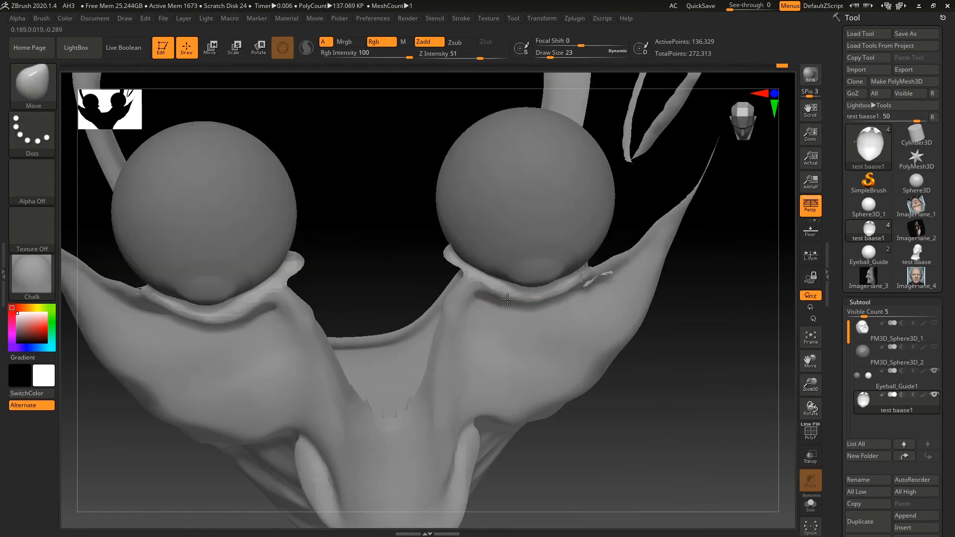
left_click_drag(547, 293, 305, 341)
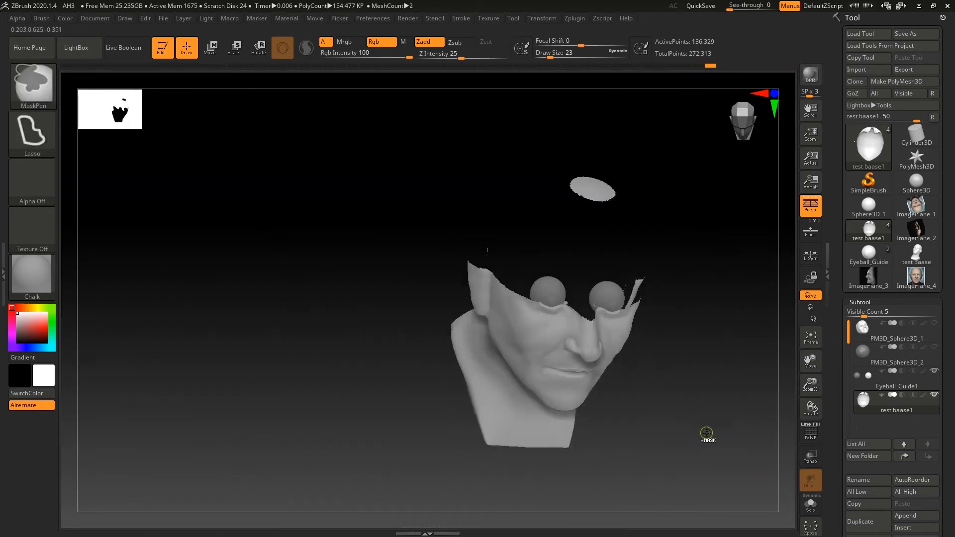
- Unhide the full head and smooth the outer corner of the head's left eye at draw size 23
left_click_drag(707, 438, 673, 398, "shift")
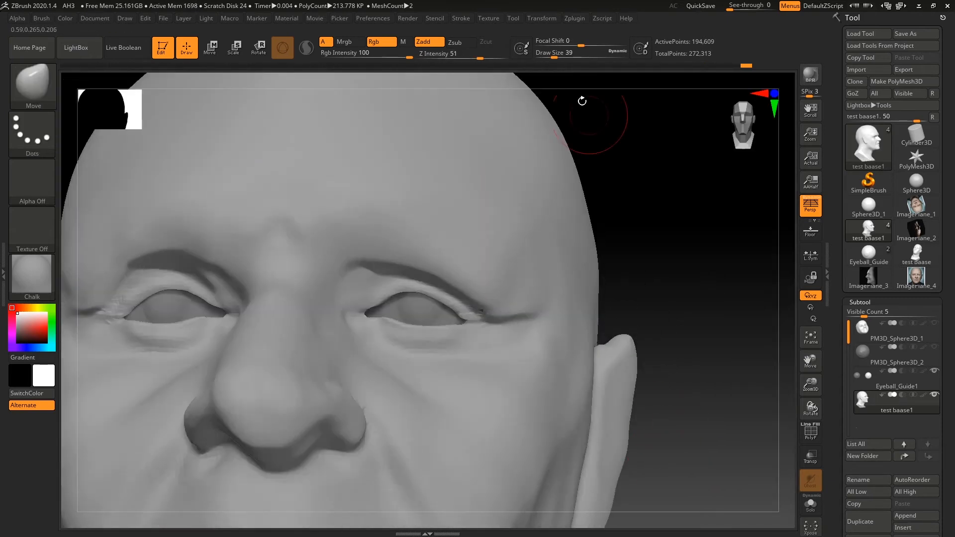
left_click_drag(554, 53, 551, 53)
left_click_drag(491, 305, 486, 319, "shift")
mouse_move(657, 313)
left_mouse_down()
mouse_move(680, 305)
mouse_move(696, 219)
mouse_move(778, 286)
left_mouse_up()
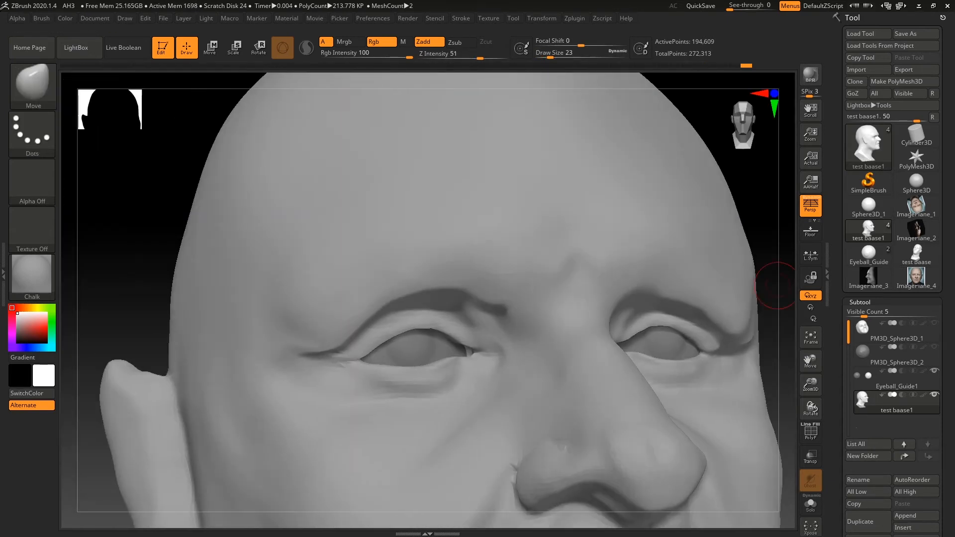
- Choose the ClayBuildup brush and remesh the head with DynaMesh at resolution 400
key("b")
key("c")
key("b")
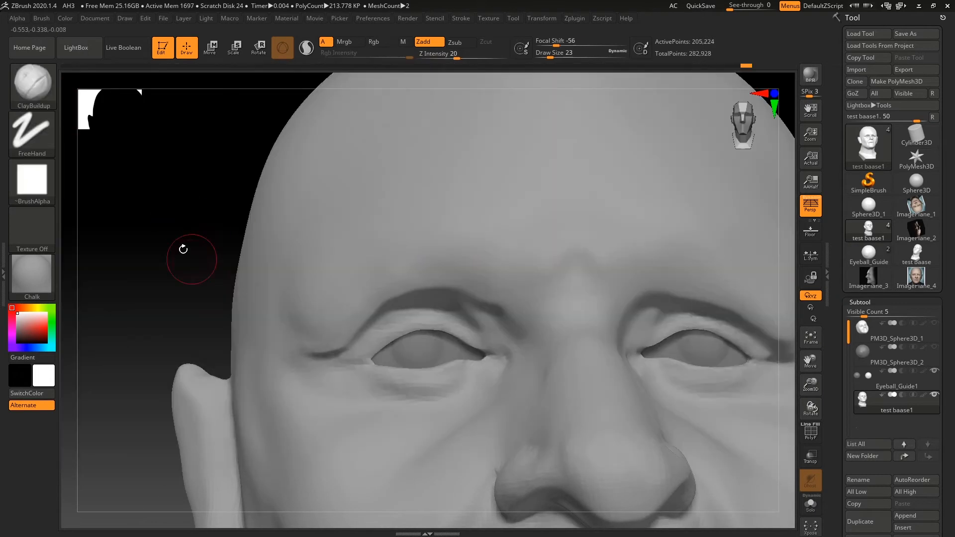
left_click_drag(837, 492, 882, 389)
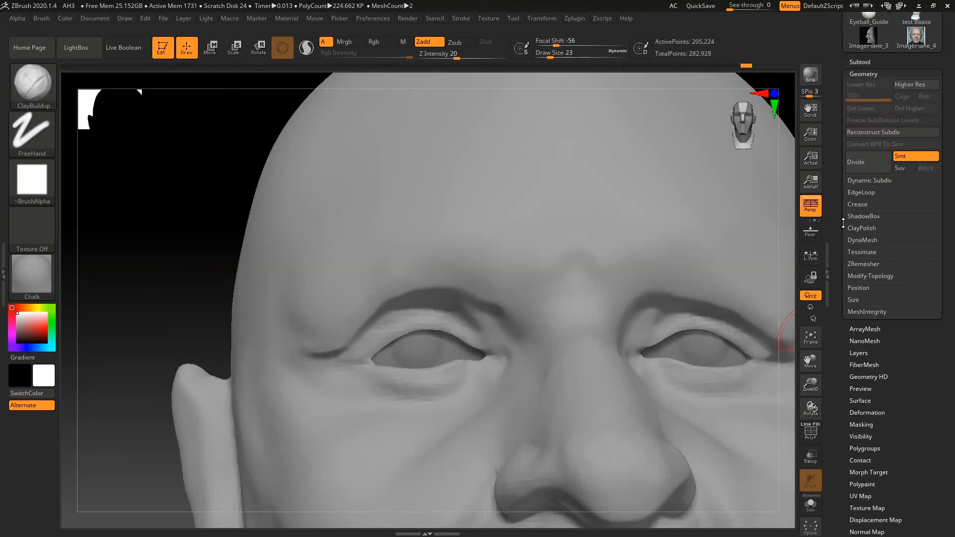
left_click(862, 240)
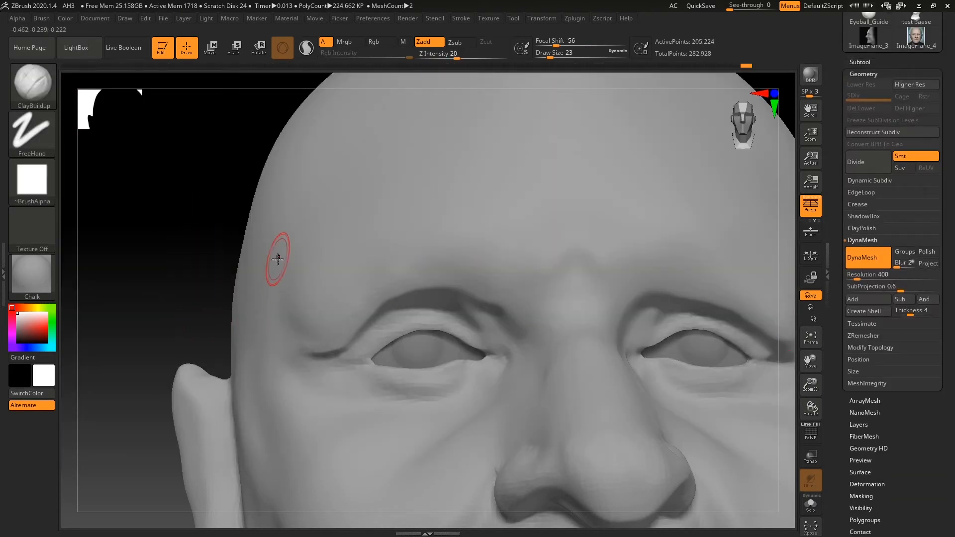
left_click_drag(198, 248, 188, 300, "ctrl")
left_click_drag(199, 266, 181, 300, "ctrl")
left_click_drag(201, 226, 193, 290, "ctrl")
right_click_drag(192, 290, 203, 269, "ctrl")
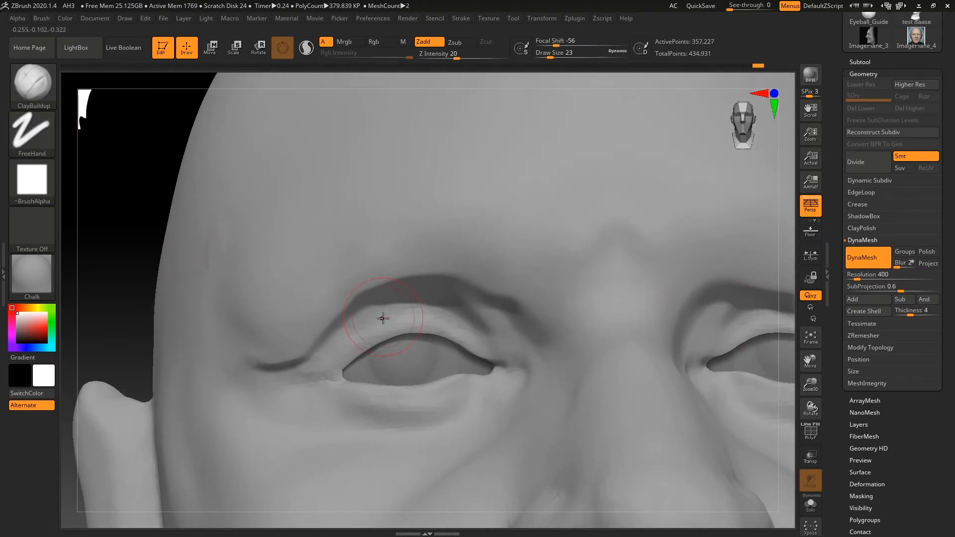
- Build up the upper eyelid of the head's right eye with ClayBuildup at draw size 12 and update the DynaMesh
left_click(546, 56)
right_click_drag(520, 279, 497, 316)
mouse_move(494, 320)
left_mouse_down()
mouse_move(433, 296)
mouse_move(388, 300)
mouse_move(337, 325)
mouse_move(448, 294)
left_mouse_up()
mouse_move(448, 295)
right_mouse_down()
mouse_move(458, 226)
mouse_move(460, 294)
mouse_move(423, 301)
mouse_move(435, 292)
mouse_move(489, 344)
mouse_move(388, 318)
right_mouse_up()
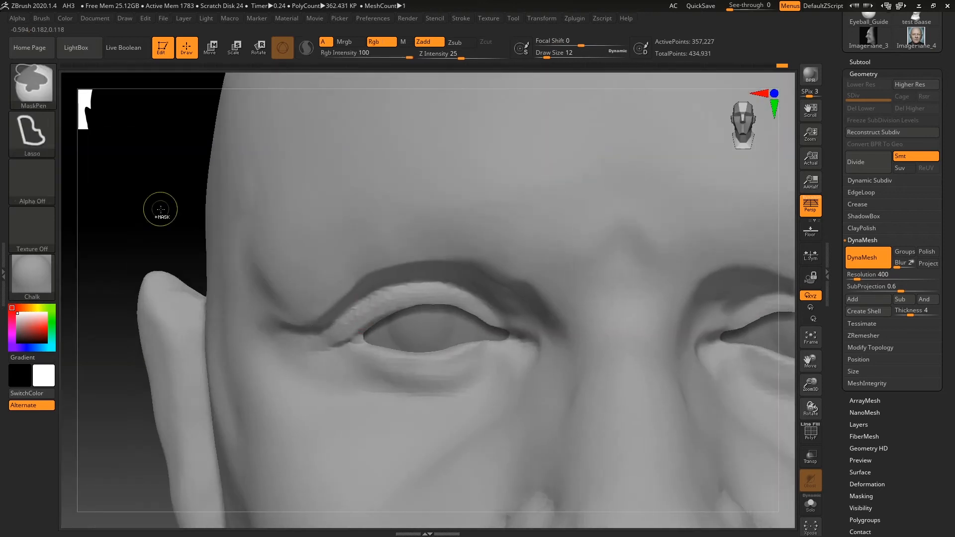
left_click_drag(160, 208, 176, 229, "ctrl")
- Refine the upper eyelid of the head's left eye with ClayBuildup and remesh the head
mouse_move(753, 303)
right_mouse_down("alt")
mouse_move(425, 285)
mouse_move(561, 274)
mouse_move(610, 313)
mouse_move(484, 244)
right_mouse_up("alt")
left_click_drag(533, 293, 433, 218, "ctrl")
mouse_move(443, 214)
right_mouse_down()
mouse_move(473, 259)
mouse_move(490, 241)
right_mouse_up()
mouse_move(538, 267)
right_mouse_down()
mouse_move(539, 164)
mouse_move(552, 271)
right_mouse_up()
left_click_drag(756, 199, 773, 219, "ctrl")
mouse_move(627, 309)
right_mouse_down()
mouse_move(647, 309)
mouse_move(546, 319)
right_mouse_up()
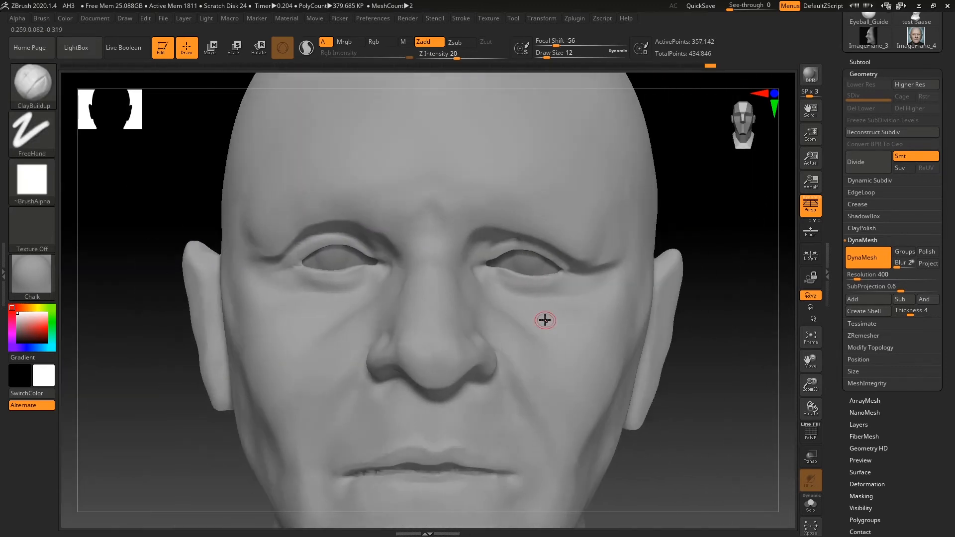
- Carve the upper eyelid crease of the head's right eye with DamStandard at draw size 12
key("b")
key("d")
key("s")
mouse_move(365, 294)
right_mouse_down("ctrl")
mouse_move(264, 247)
mouse_move(288, 249)
mouse_move(263, 222)
right_mouse_up("ctrl")
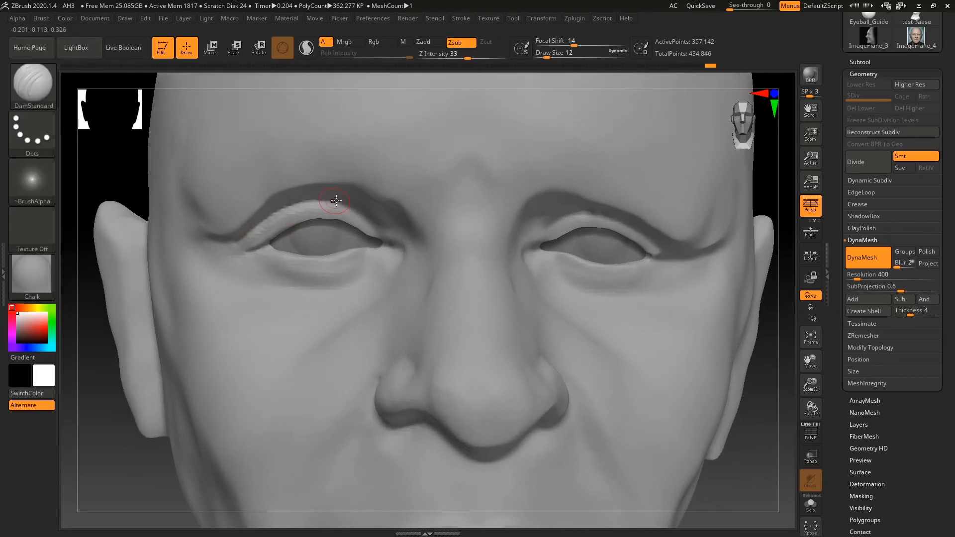
- Build up and smooth the fold above the head's right eye with ClayBuildup at draw size 25
left_click(552, 56)
key("b")
mouse_move(321, 200)
right_mouse_down()
mouse_move(370, 179)
mouse_move(358, 184)
right_mouse_up()
key("c")
key("b")
left_click(551, 57)
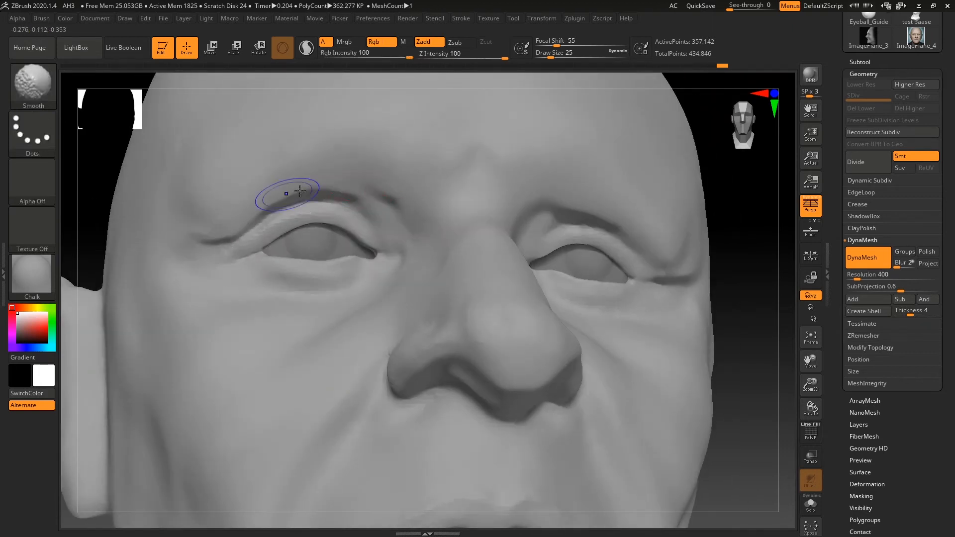
right_click_drag(286, 194, 266, 211)
mouse_move(224, 204)
left_mouse_down()
mouse_move(309, 163)
mouse_move(249, 189)
left_mouse_up()
mouse_move(314, 219)
right_mouse_down()
mouse_move(294, 224)
mouse_move(334, 184)
mouse_move(310, 244)
right_mouse_up()
- Change the head's material to BasicMaterial
left_click(31, 276)
left_click(140, 415)
left_click(30, 282)
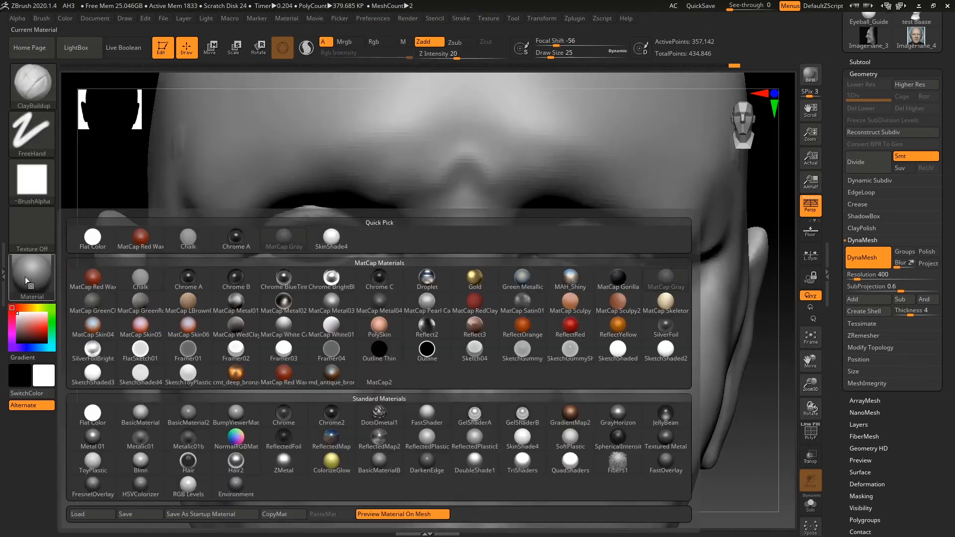
mouse_move(137, 462)
right_mouse_down("ctrl")
mouse_move(152, 358)
mouse_move(138, 448)
mouse_move(139, 399)
mouse_move(612, 412)
mouse_move(567, 404)
mouse_move(566, 393)
right_mouse_up("ctrl")
- Adjust the brow and upper face shape with the Move brush at a reduced draw size
left_click(32, 84)
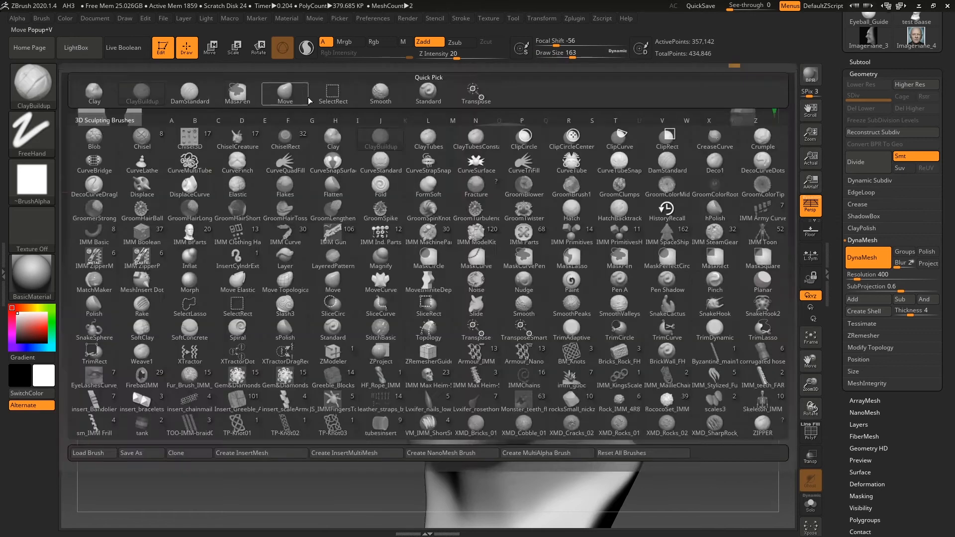
left_click(283, 93)
mouse_move(255, 239)
right_mouse_down()
mouse_move(299, 266)
mouse_move(407, 198)
mouse_move(652, 244)
mouse_move(604, 241)
right_mouse_up()
left_click_drag(572, 57, 558, 56)
right_click_drag(618, 235, 631, 244)
mouse_move(631, 243)
right_mouse_down("ctrl")
mouse_move(618, 321)
mouse_move(667, 383)
mouse_move(677, 316)
mouse_move(651, 283)
right_mouse_up("ctrl")
- Carve a frown crease between the nose bridge and the head's right brow with DamStandard at draw size 25
left_click(33, 84)
left_click(239, 92)
left_click_drag(557, 58, 550, 57)
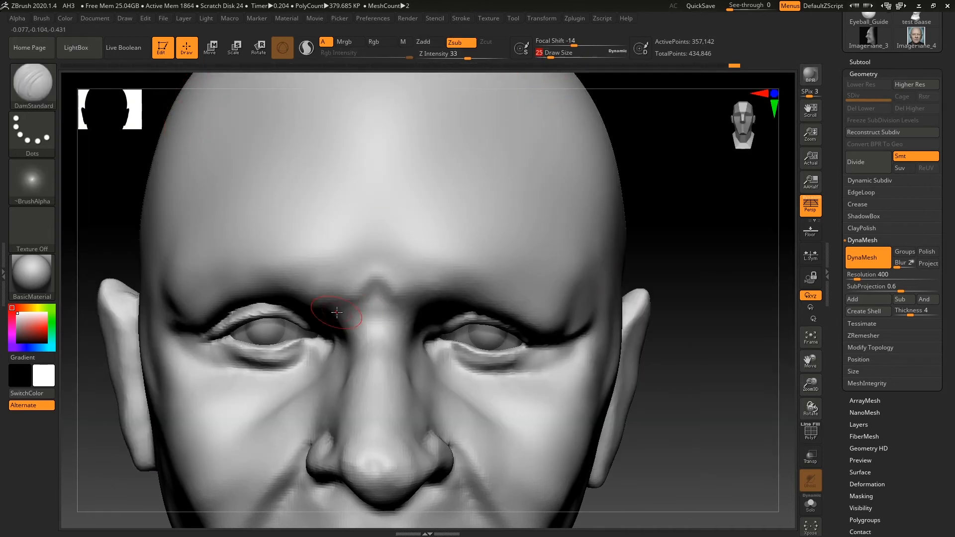
mouse_move(339, 314)
left_mouse_down()
mouse_move(373, 306)
mouse_move(365, 330)
left_mouse_up()
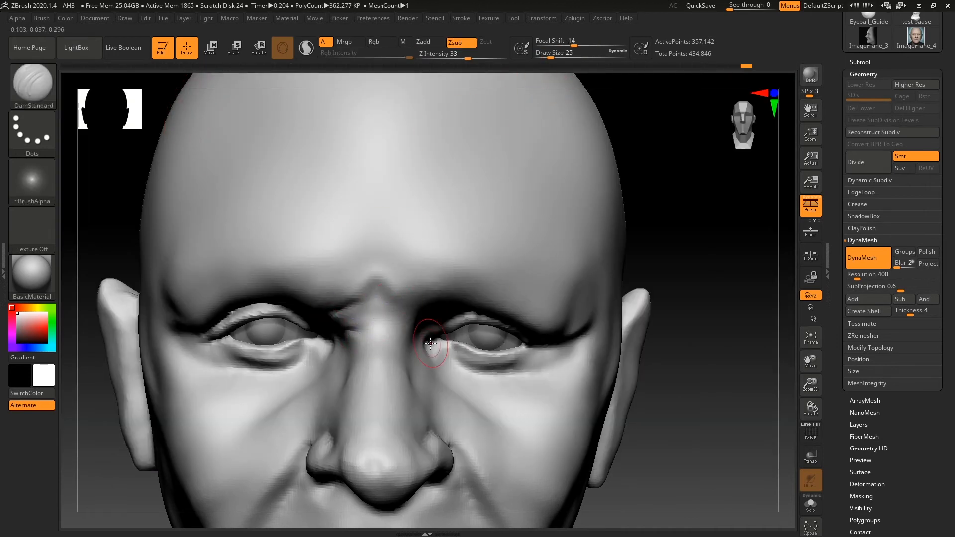
left_click_drag(412, 280, 393, 291, "shift")
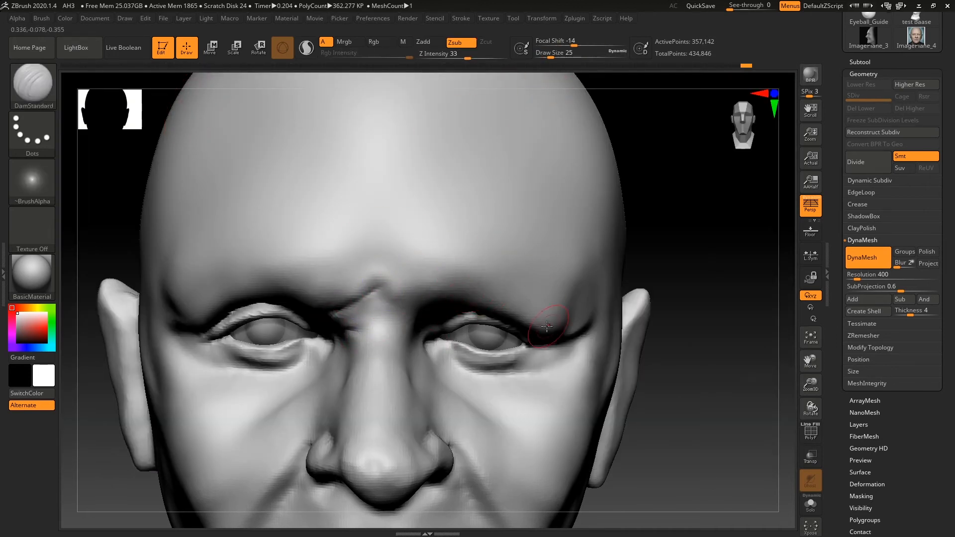
- Carve the matching frown crease at the inner end of the head's left brow and smooth around the nose bridge
right_click_drag(515, 318, 512, 289)
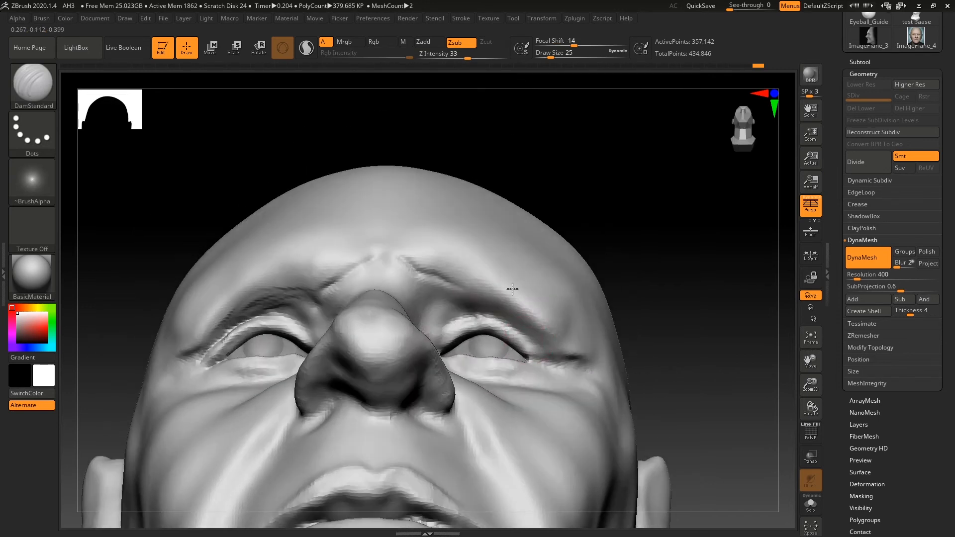
right_click_drag(426, 277, 510, 318)
mouse_move(491, 358)
right_mouse_down()
mouse_move(375, 366)
mouse_move(512, 384)
right_mouse_up()
left_click_drag(364, 351, 363, 381, "shift")
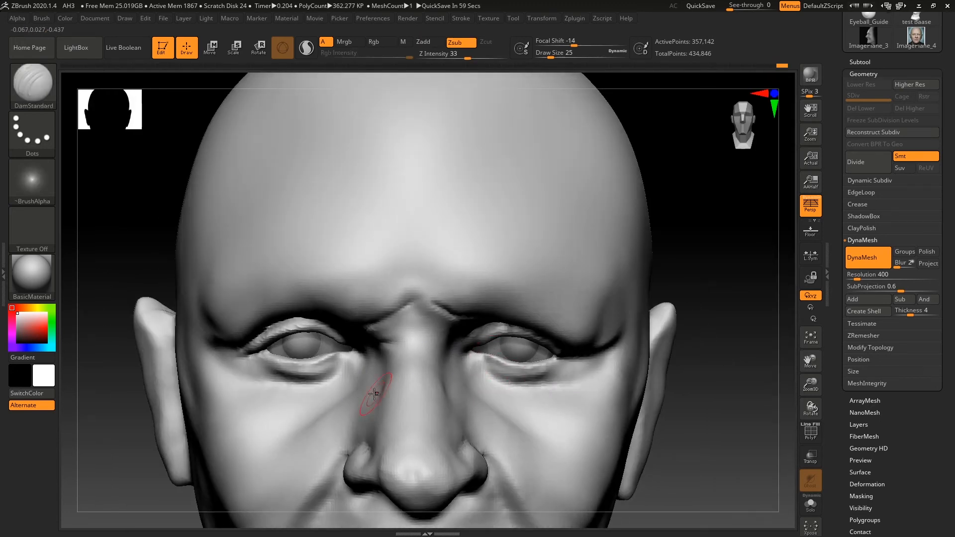
- Update the head's DynaMesh and smooth the skin below the lips and around the mouth corners
left_click_drag(710, 254, 724, 310, "ctrl")
right_click_drag(692, 393, 656, 453, "ctrl")
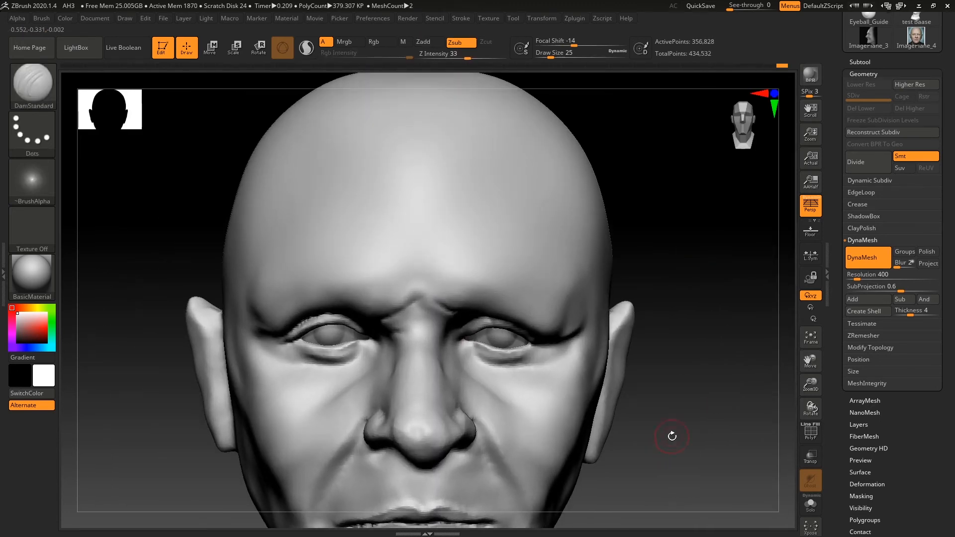
mouse_move(672, 404)
right_mouse_down()
mouse_move(682, 423)
mouse_move(612, 411)
right_mouse_up()
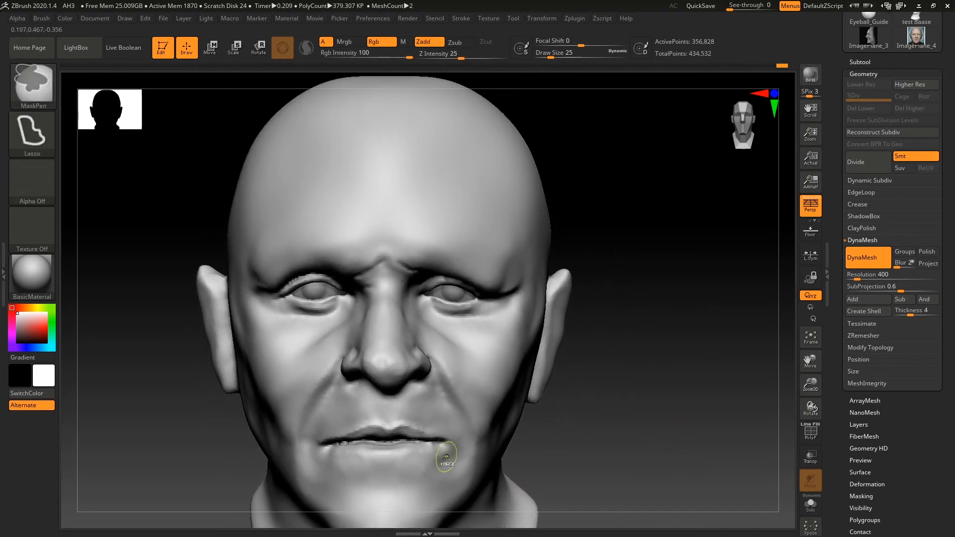
left_click_drag(393, 482, 412, 473, "shift")
left_click_drag(328, 460, 316, 473, "shift")
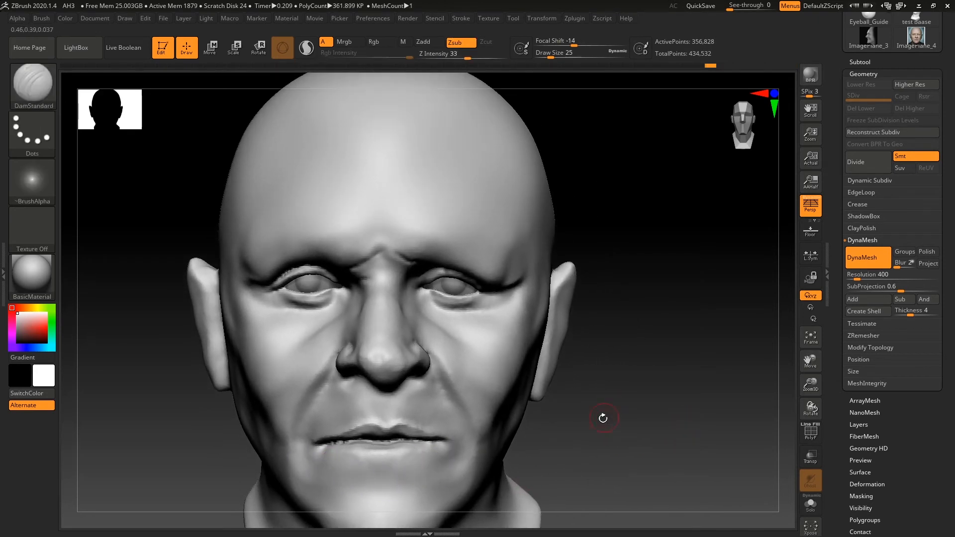
- Refine the outer corners of both eyes with DamStandard, then choose ClayBuildup at draw size 13
mouse_move(603, 418)
right_mouse_down()
mouse_move(588, 437)
mouse_move(635, 418)
mouse_move(712, 469)
right_mouse_up()
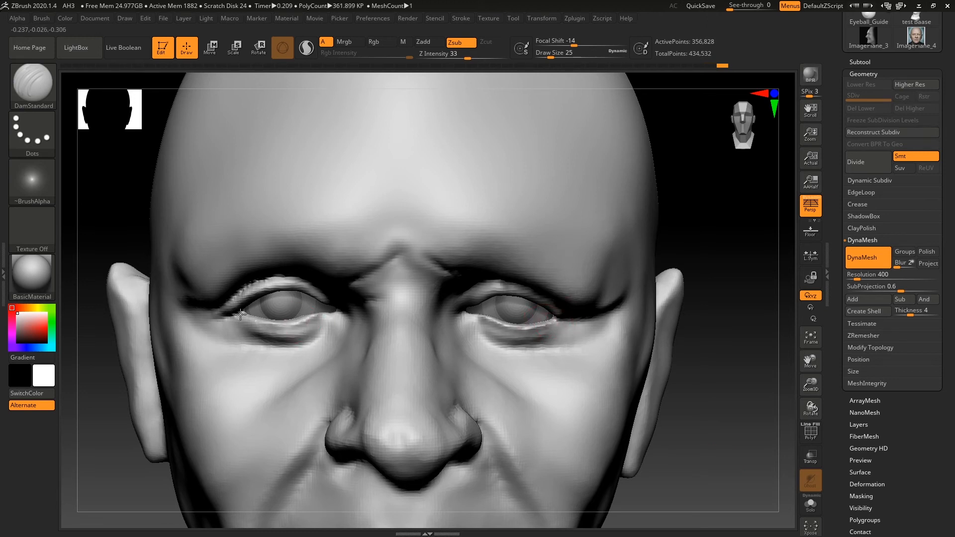
right_click_drag(579, 326, 580, 313)
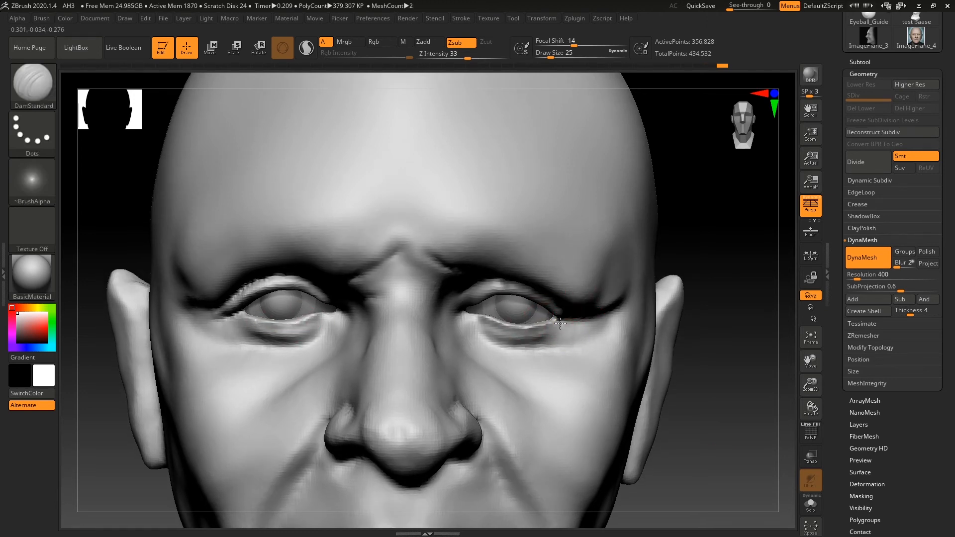
left_click(547, 56)
mouse_move(590, 349)
right_mouse_down()
mouse_move(572, 288)
mouse_move(568, 316)
right_mouse_up()
key("b")
key("c")
key("b")
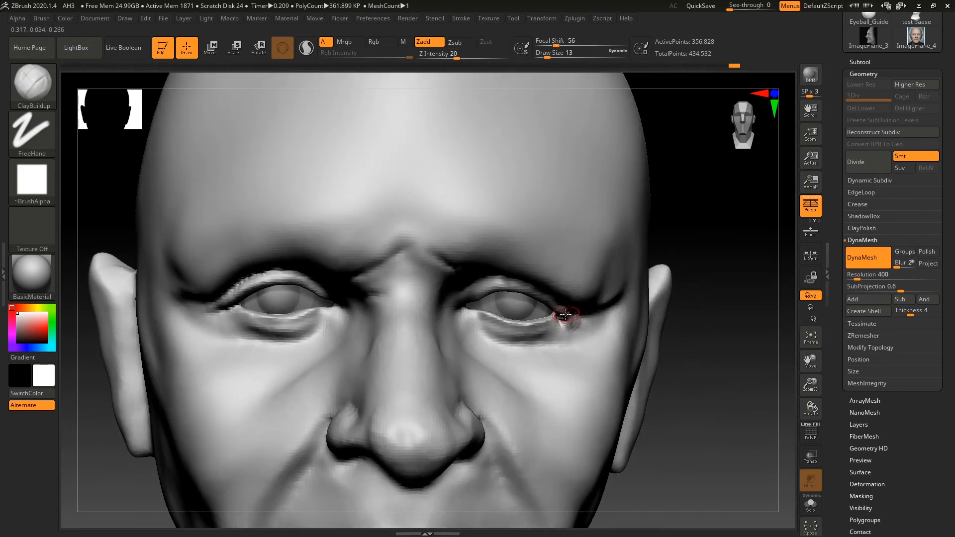
- Build up the skin below the outer corner of the head's left eye using ClayBuildup without an alpha, and smooth it
left_click(549, 54)
mouse_move(566, 334)
left_mouse_down()
mouse_move(540, 347)
mouse_move(546, 362)
left_mouse_up()
left_click(31, 182)
left_click(127, 255)
mouse_move(570, 357)
left_mouse_down("shift")
mouse_move(527, 369)
mouse_move(586, 353)
left_mouse_up("shift")
right_click_drag(586, 352, 597, 360)
left_click_drag(584, 318, 577, 320, "shift")
- Build up and smooth the hooded fold at the outer end of the head's left eye at draw size 27
mouse_move(716, 355)
right_mouse_down("ctrl")
mouse_move(727, 384)
mouse_move(728, 363)
right_mouse_up("ctrl")
right_click_drag(720, 278, 708, 252)
left_click_drag(549, 57, 552, 57)
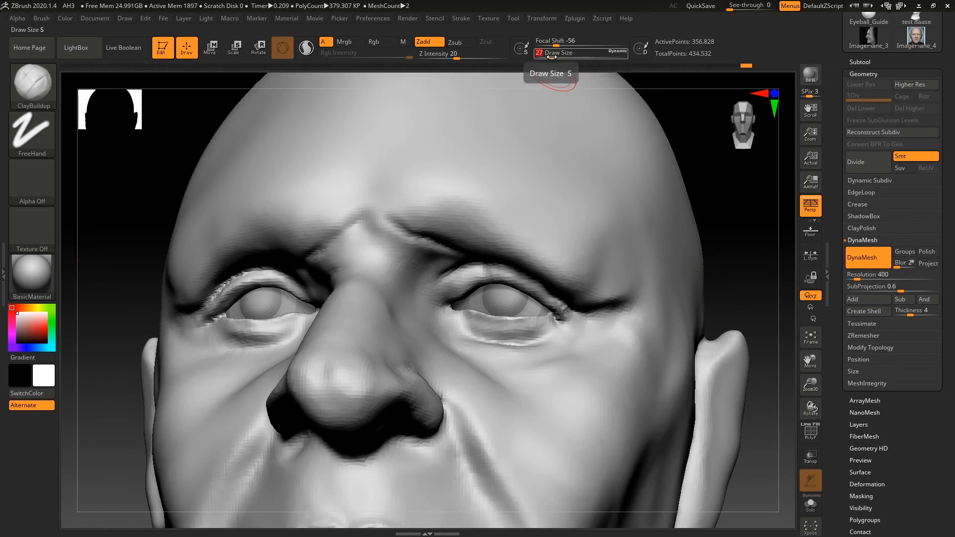
right_click_drag(600, 295, 630, 293)
left_click_drag(627, 289, 560, 296, "shift")
right_click_drag(701, 327, 683, 323)
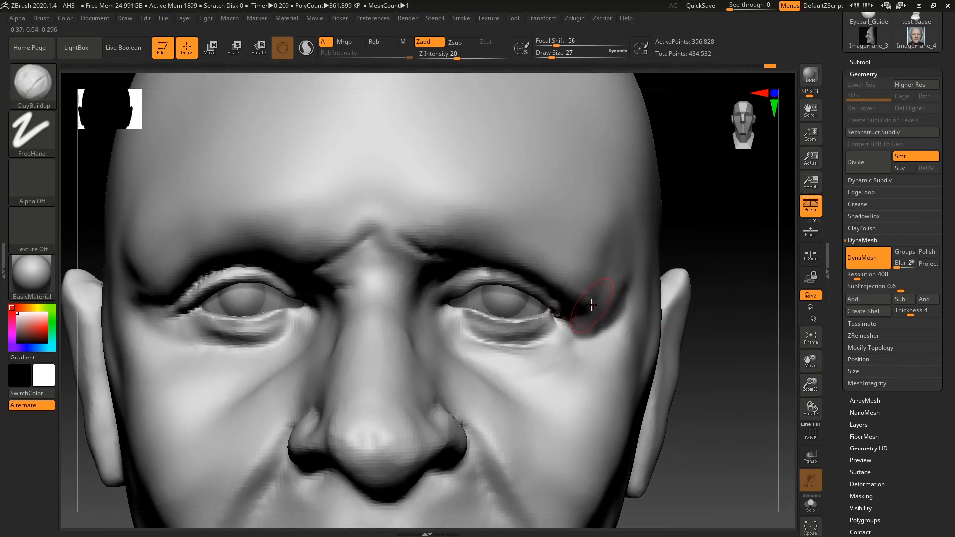
- Change the head's material to MatCap Red Wax
left_click(28, 287)
left_click(117, 244)
left_click_drag(706, 249, 695, 210)
- Pull the outer fold of the head's left eye downward with the Move brush at draw size 39 and smooth its end
key("space")
key("b")
key("m")
key("v")
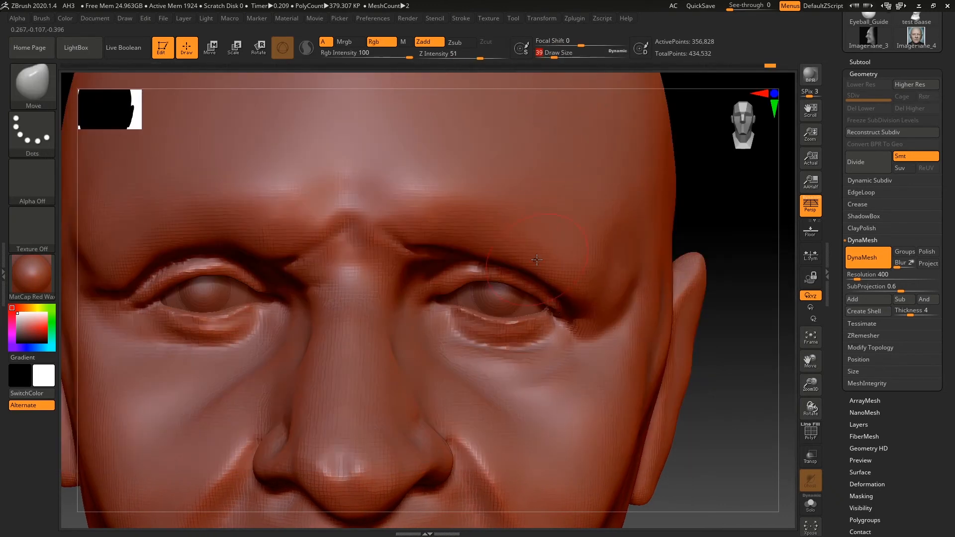
left_click_drag(570, 294, 597, 323)
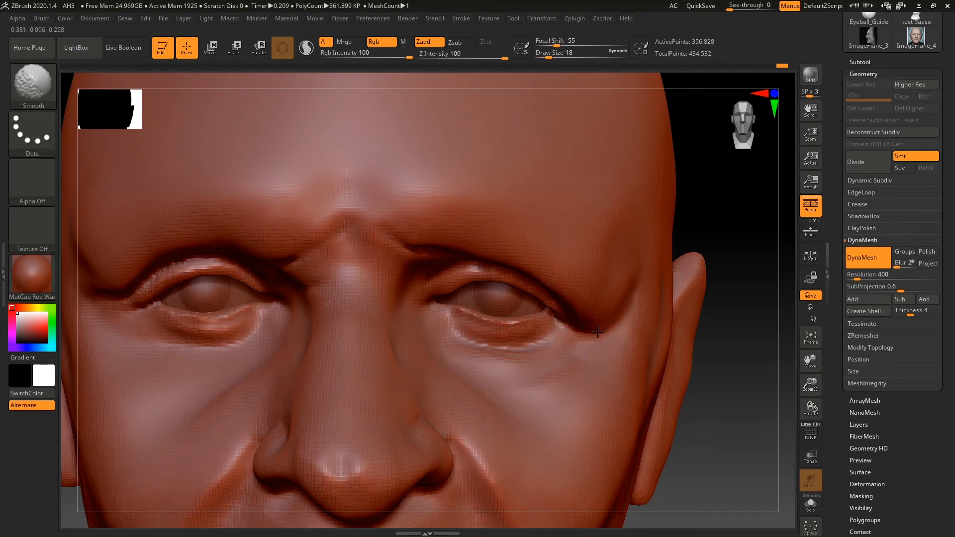
left_click_drag(598, 332, 617, 334, "shift")
- Build up beside the outer corner of the head's left eye with ClayBuildup at draw size 18 and smooth the outer brow
key("b")
key("c")
key("b")
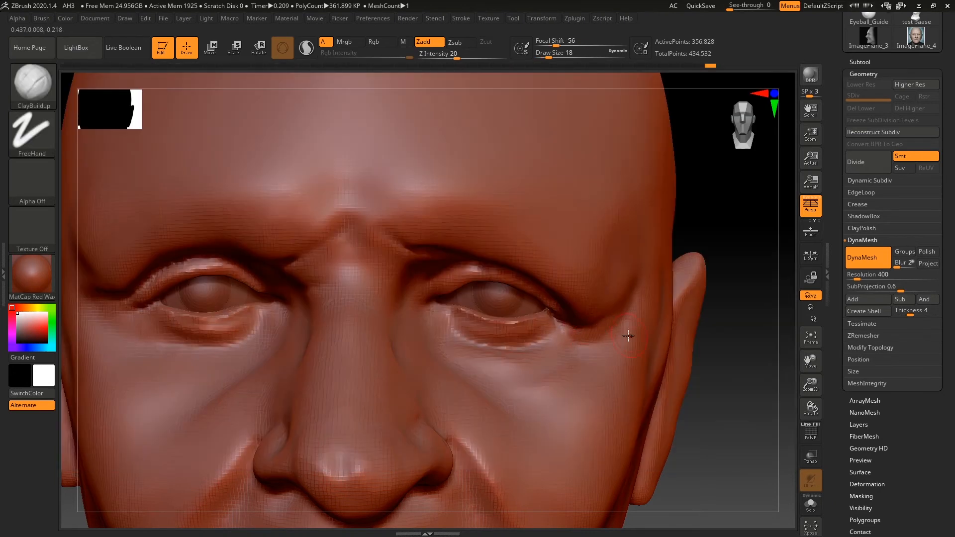
left_click_drag(613, 342, 628, 321)
key("shift")
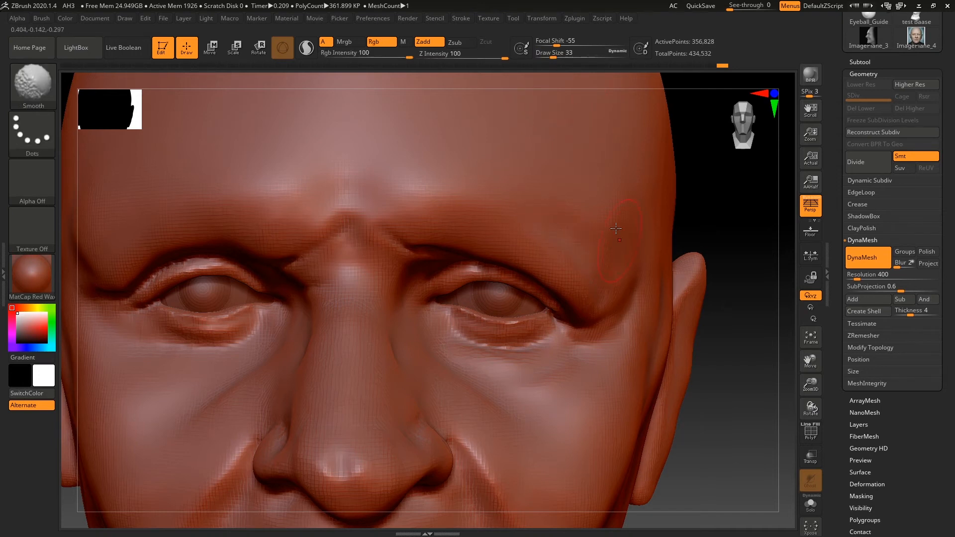
left_click(550, 53)
key("shift")
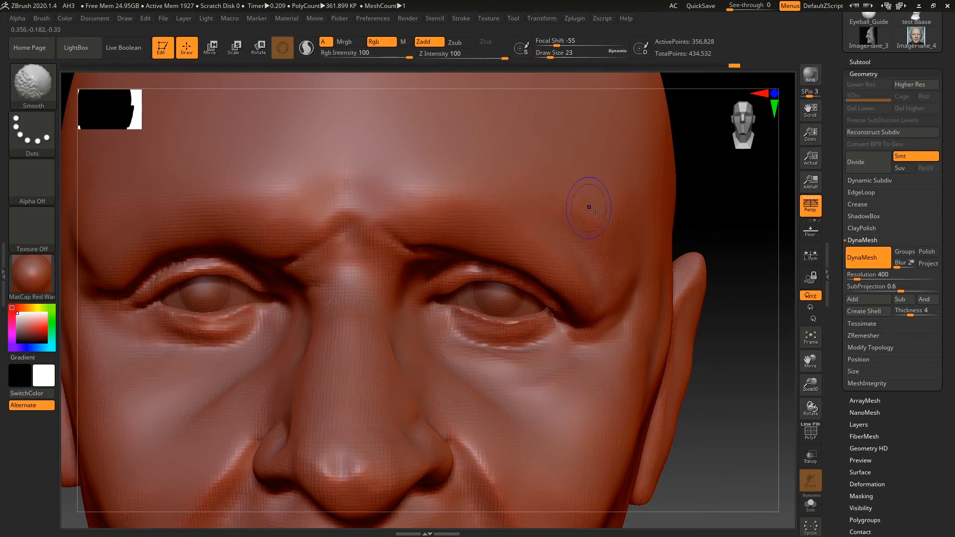
- Fill out the brow fold above the head's left eye with ClayBuildup at draw size 23 and smooth it
mouse_move(596, 212)
right_mouse_down("ctrl")
mouse_move(503, 159)
mouse_move(409, 279)
mouse_move(462, 273)
right_mouse_up("ctrl")
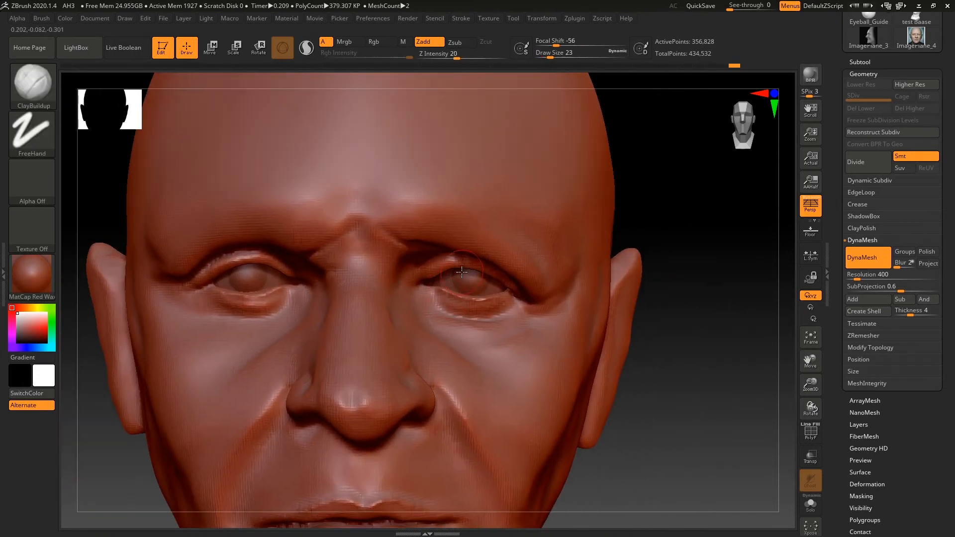
right_click_drag(545, 205, 673, 330)
key("shift")
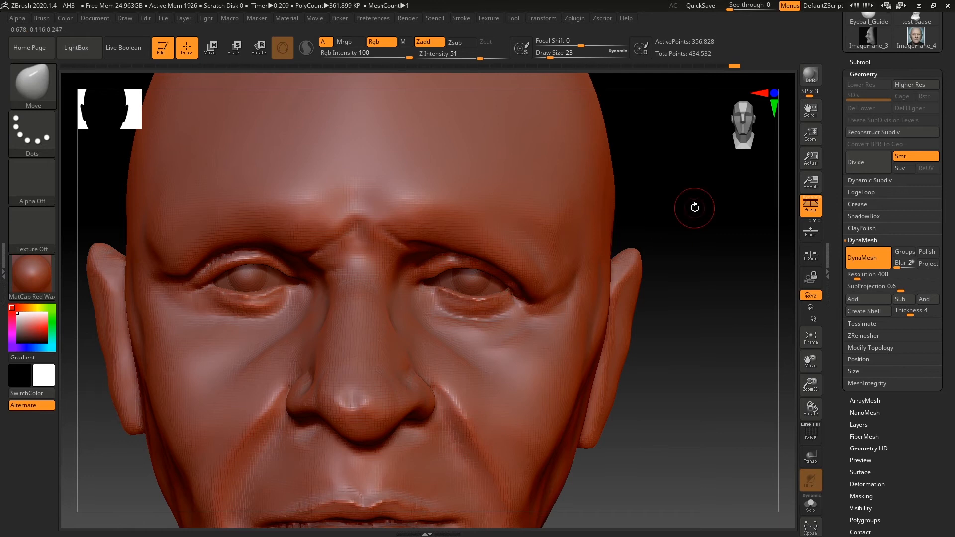
mouse_move(695, 207)
right_mouse_down()
mouse_move(656, 230)
mouse_move(678, 233)
right_mouse_up()
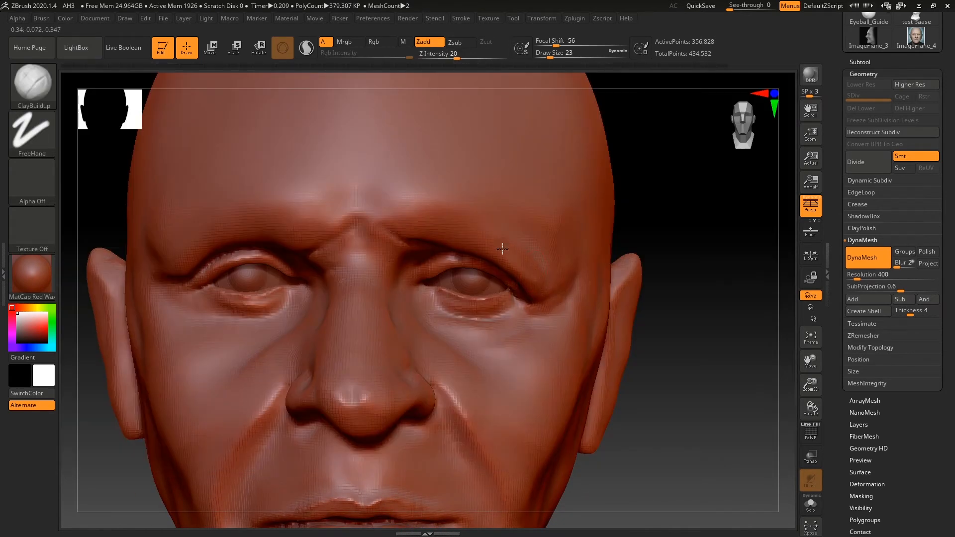
left_click_drag(543, 285, 523, 248)
mouse_move(513, 228)
left_mouse_down()
mouse_move(541, 264)
mouse_move(532, 227)
left_mouse_up()
left_click_drag(663, 213, 635, 223)
left_click_drag(567, 243, 572, 249, "shift")
mouse_move(659, 266)
left_mouse_down("shift")
mouse_move(685, 273)
mouse_move(681, 302)
mouse_move(648, 310)
mouse_move(697, 316)
left_mouse_up("shift")
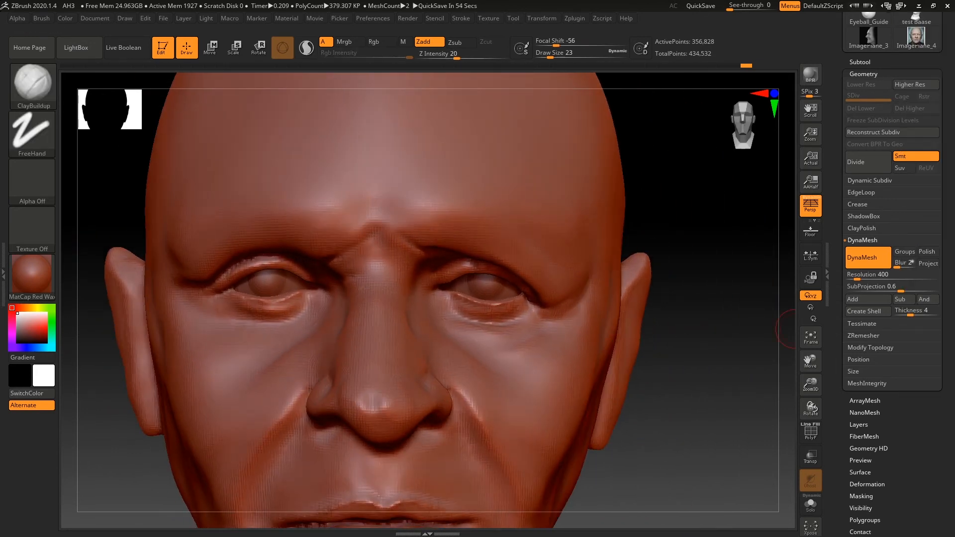
- Build up and smooth the outer brow above the head's right eye with ClayBuildup at draw size 23
right_click_drag(791, 329, 710, 337)
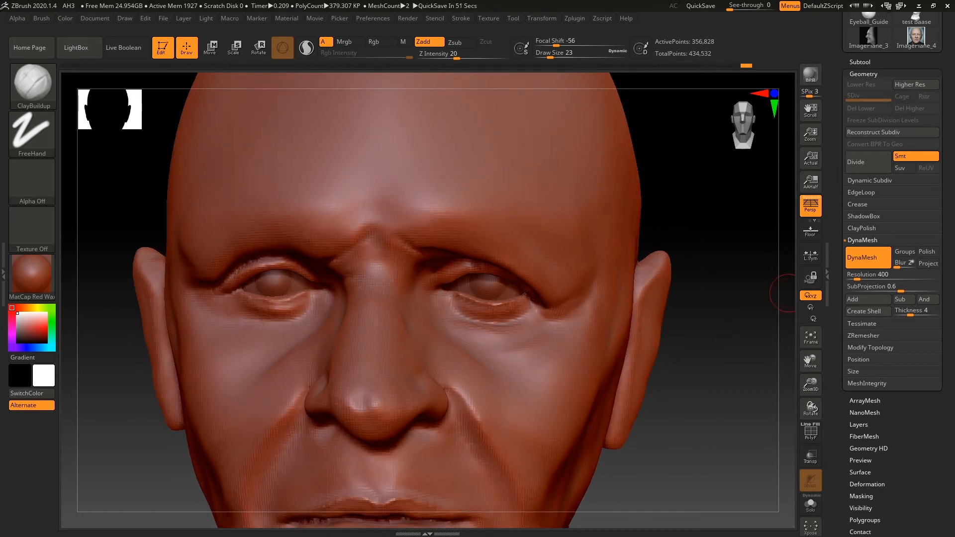
left_click_drag(686, 216, 752, 243, "alt")
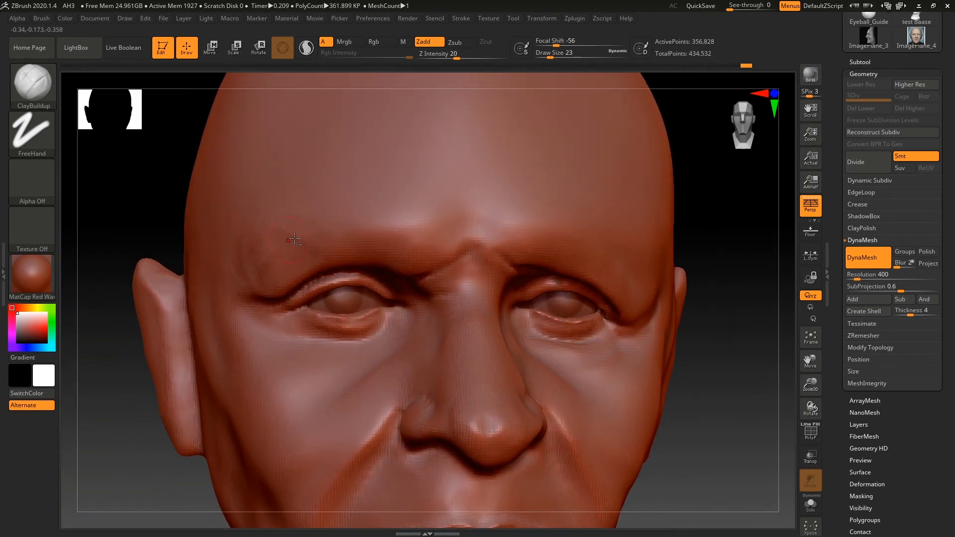
right_click_drag(697, 467, 716, 401)
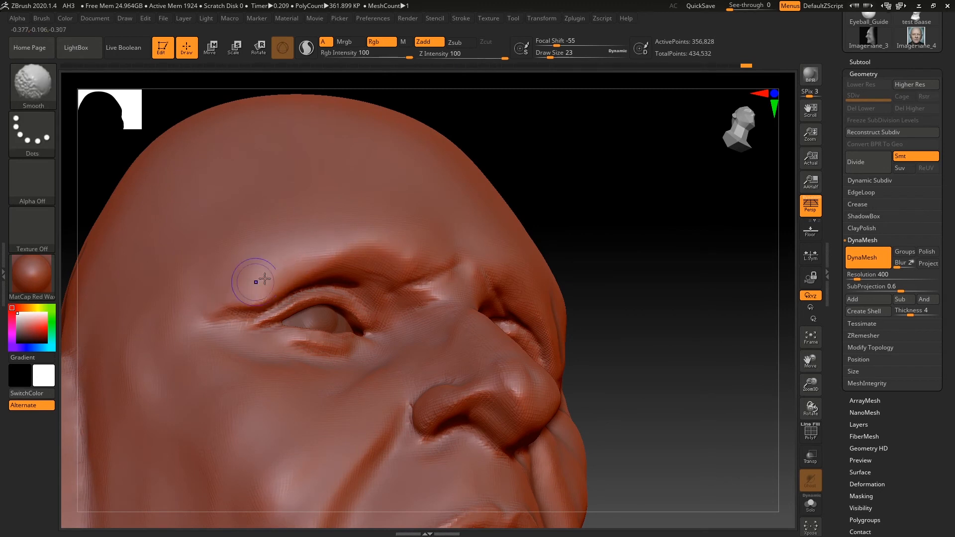
right_click_drag(252, 277, 535, 384)
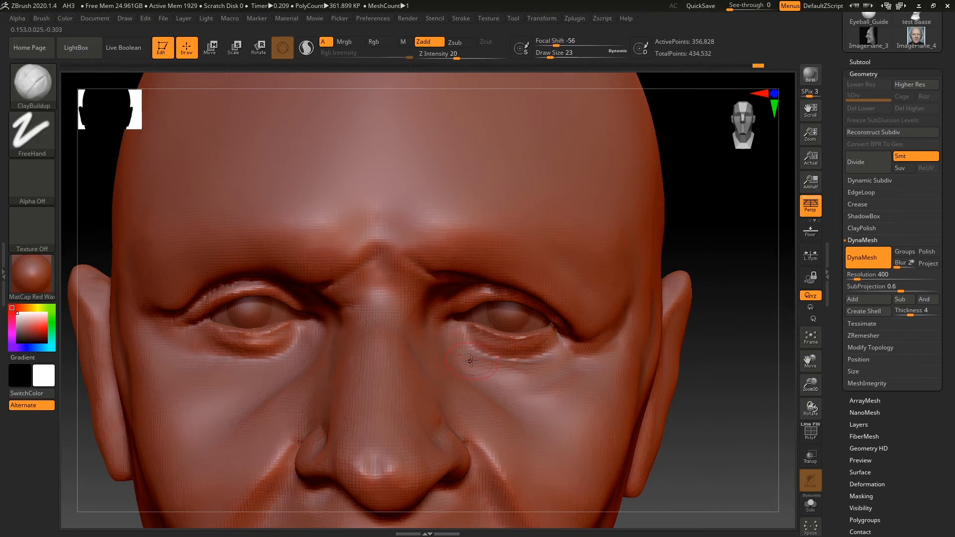
- Refine the area beneath the inner corner of the head's left eye with ClayBuildup at draw size 23
left_click_drag(642, 502, 687, 427)
mouse_move(641, 393)
left_mouse_down()
mouse_move(707, 388)
mouse_move(652, 383)
left_mouse_up()
right_click_drag(473, 342, 423, 348)
right_click_drag(723, 423, 655, 439, "alt")
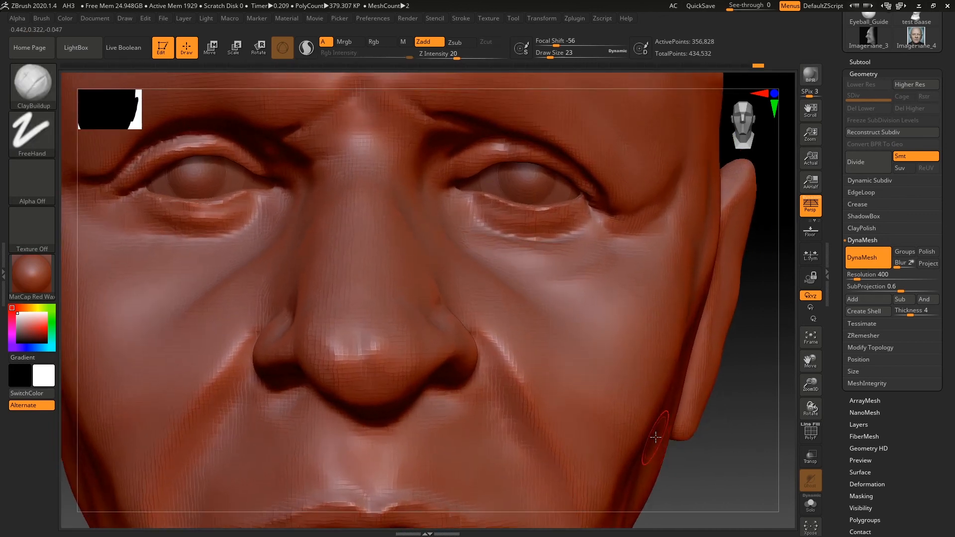
- Adjust the side of the nose tip next to the head's right nostril with the Move brush at draw size 37
right_click(663, 427)
left_click(698, 463)
left_click(662, 479)
right_click_drag(776, 354, 728, 402)
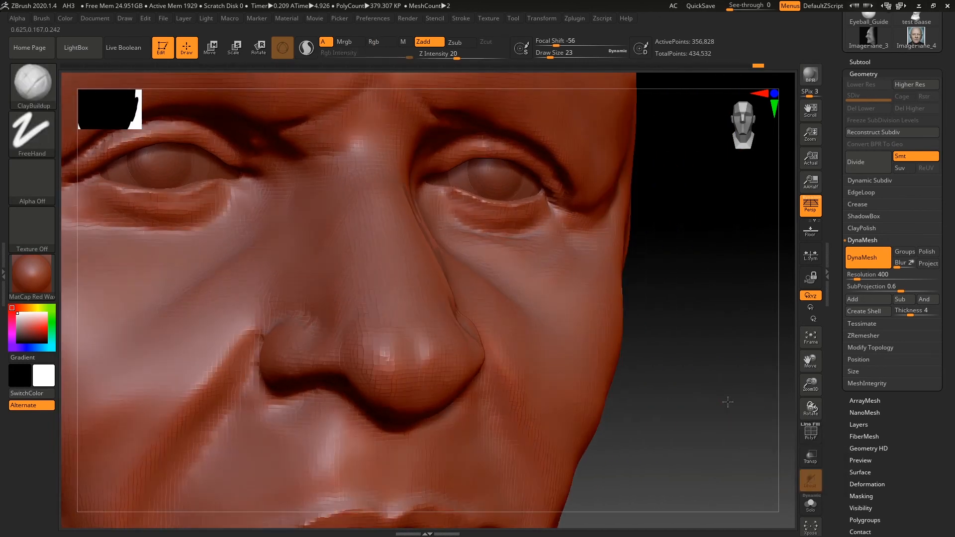
right_click_drag(449, 348, 516, 336)
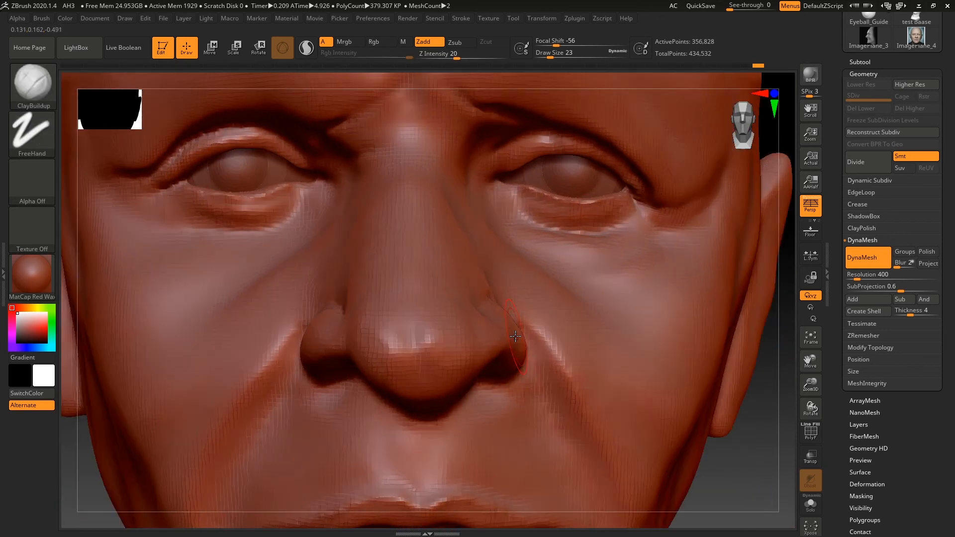
key("b")
key("m")
key("v")
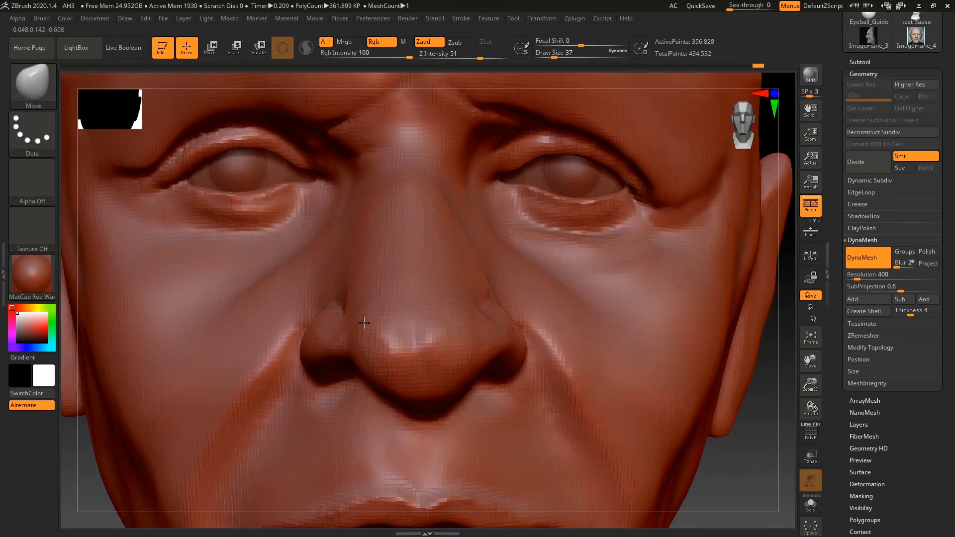
left_click_drag(364, 323, 368, 320)
- Refine the crease around the nostril wing with the DamStandard brush at draw size 37
mouse_move(736, 432)
right_mouse_down("ctrl")
mouse_move(691, 416)
mouse_move(614, 407)
mouse_move(689, 426)
mouse_move(535, 401)
mouse_move(617, 383)
mouse_move(648, 342)
mouse_move(540, 416)
mouse_move(552, 438)
right_mouse_up("ctrl")
key("b")
key("d")
key("s")
mouse_move(552, 398)
right_mouse_down()
mouse_move(568, 371)
mouse_move(624, 341)
right_mouse_up()
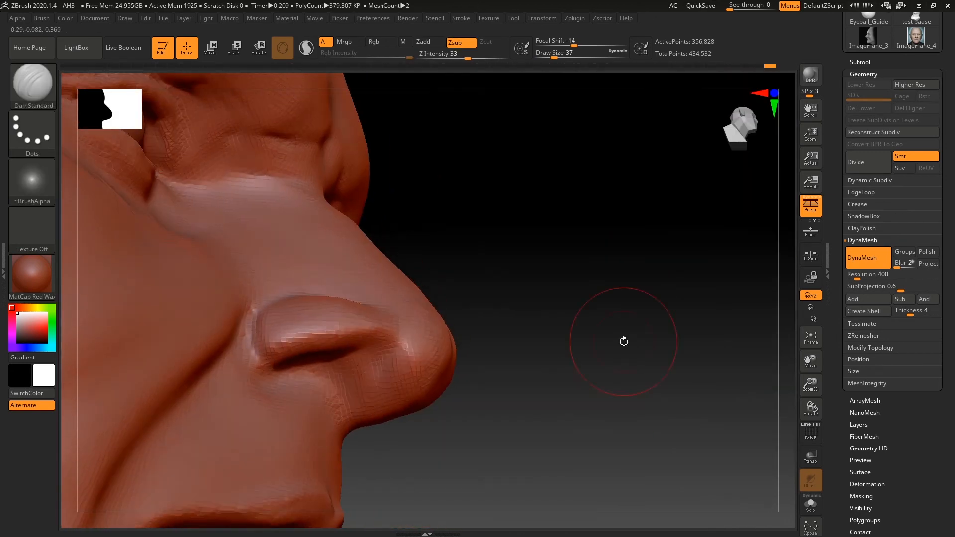
right_click_drag(308, 360, 610, 396)
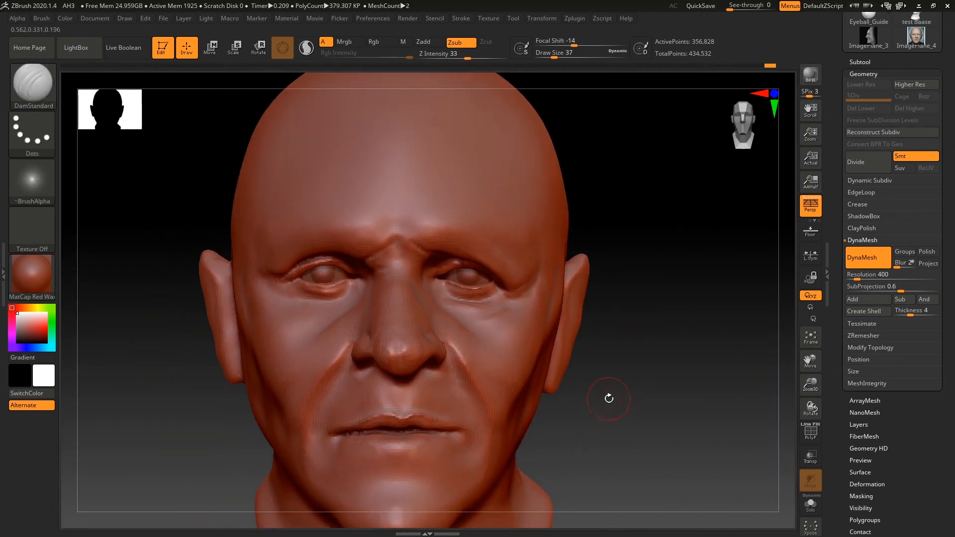
- Smooth the lower forehead and build up the inner brow above the head's right eye with ClayBuildup at draw size 46
left_click_drag(385, 223, 382, 192, "shift")
left_click(32, 85)
left_click(279, 147)
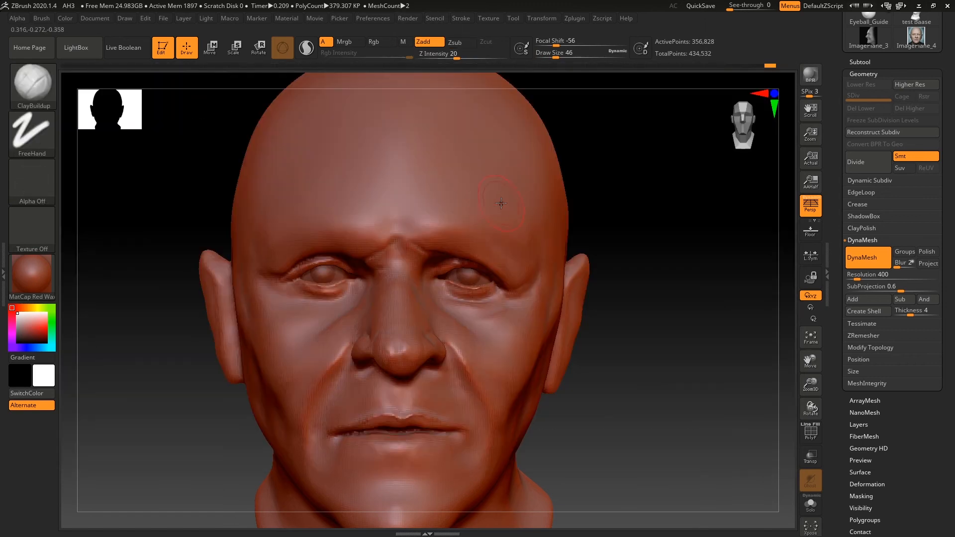
left_click_drag(366, 225, 344, 232)
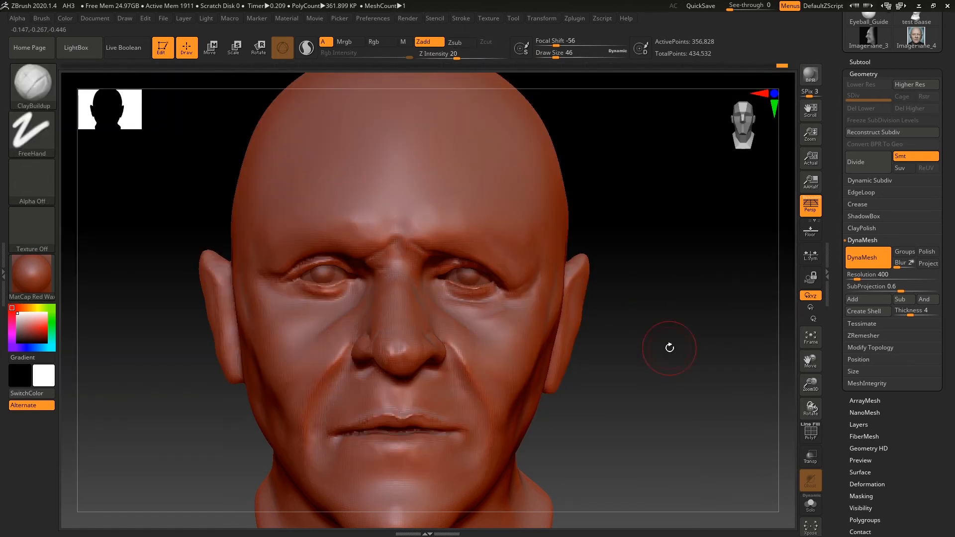
left_click_drag(600, 444, 604, 393, "alt")
right_click_drag(604, 393, 603, 401, "alt")
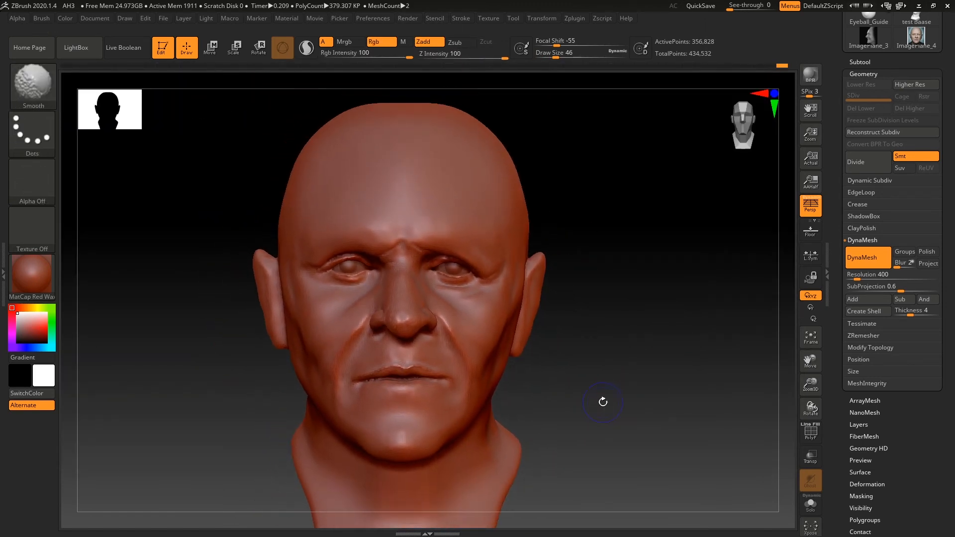
- Restore the front reference view and load another front photo as an image plane behind the head
left_click(489, 19)
left_click(547, 470)
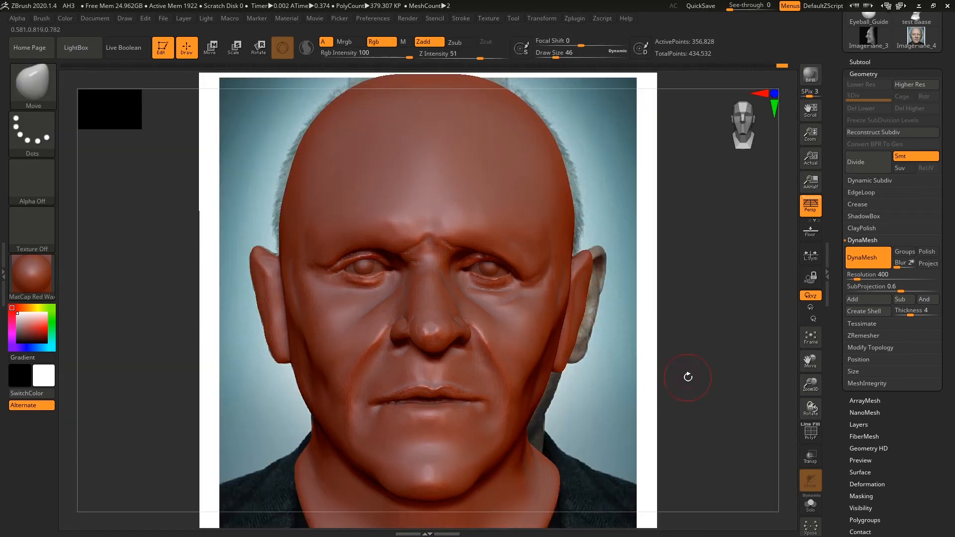
left_click(489, 19)
left_click(518, 416)
left_click(655, 471)
left_click(637, 490)
double_click(417, 194)
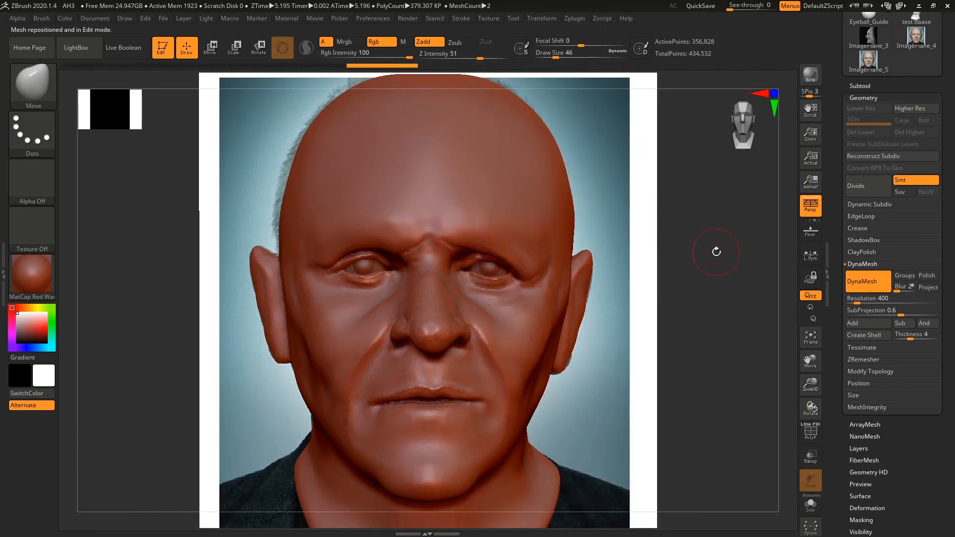
- Bring up the side profile reference behind the head with perspective turned off
left_click(488, 19)
left_click(486, 19)
left_click_drag(547, 505, 550, 505)
left_click(487, 19)
left_click(489, 19)
left_click(505, 479)
left_click(808, 204)
left_click_drag(562, 371, 356, 412)
left_click(488, 19)
left_click(556, 481)
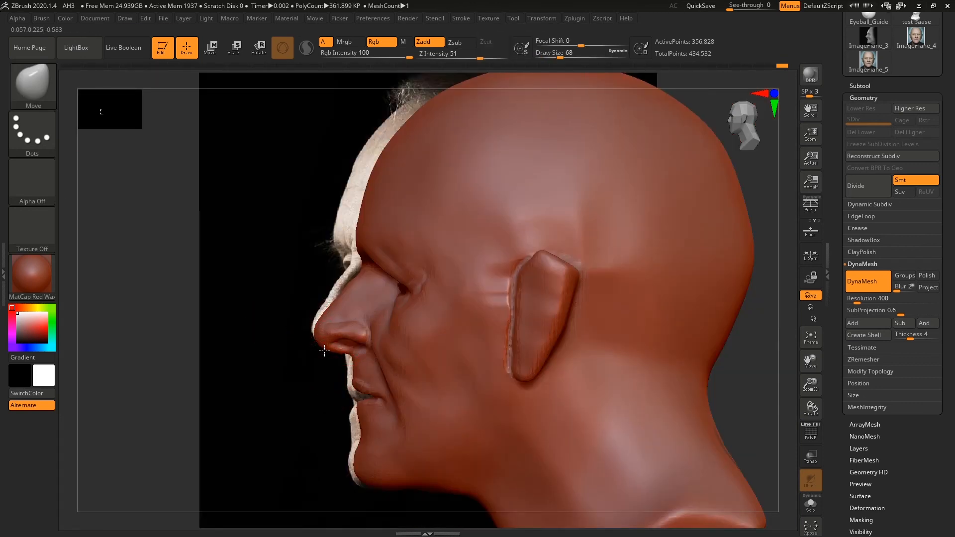
- Overlay the head in the Chalk material on the side reference and adjust the nose bridge profile with the Move brush at draw size 46
left_click(489, 19)
left_click(527, 505)
left_click(33, 275)
left_click(188, 240)
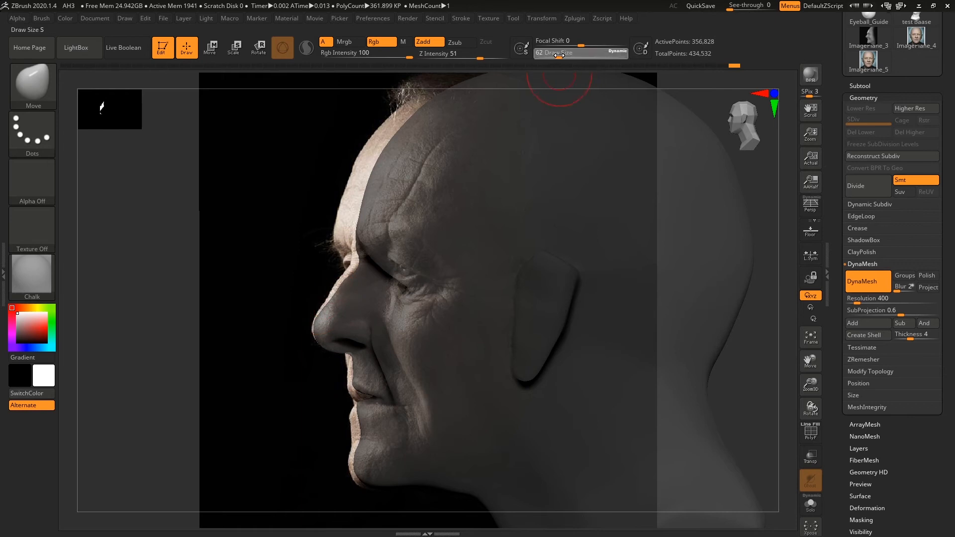
left_click_drag(559, 56, 556, 56)
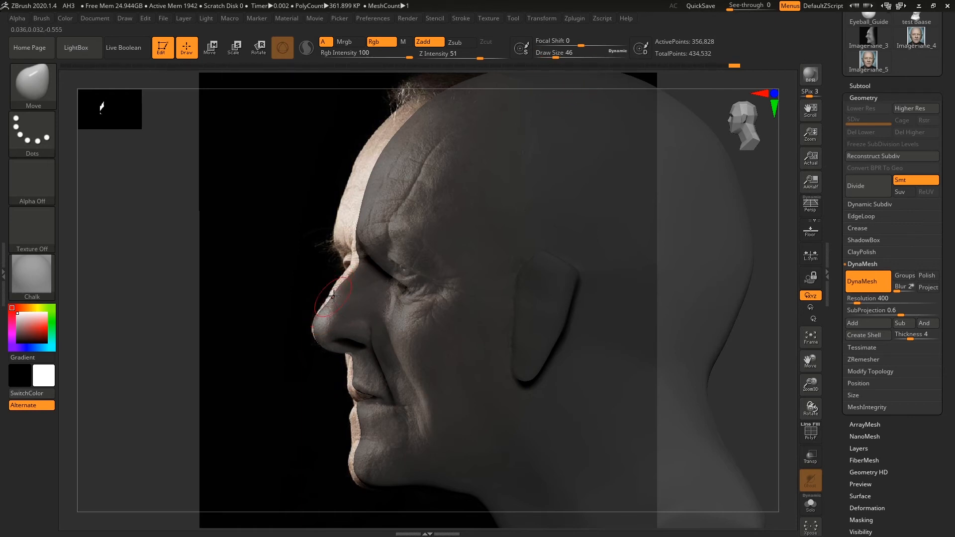
- Return to the front perspective view without the reference photo and save the project
left_click(488, 18)
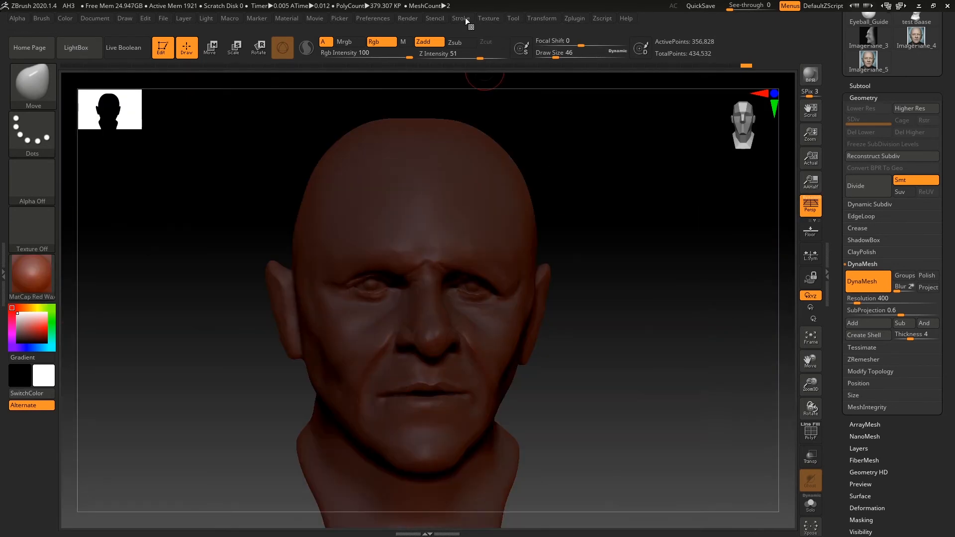
left_click(489, 18)
key("ctrl+s")
left_click(632, 486)
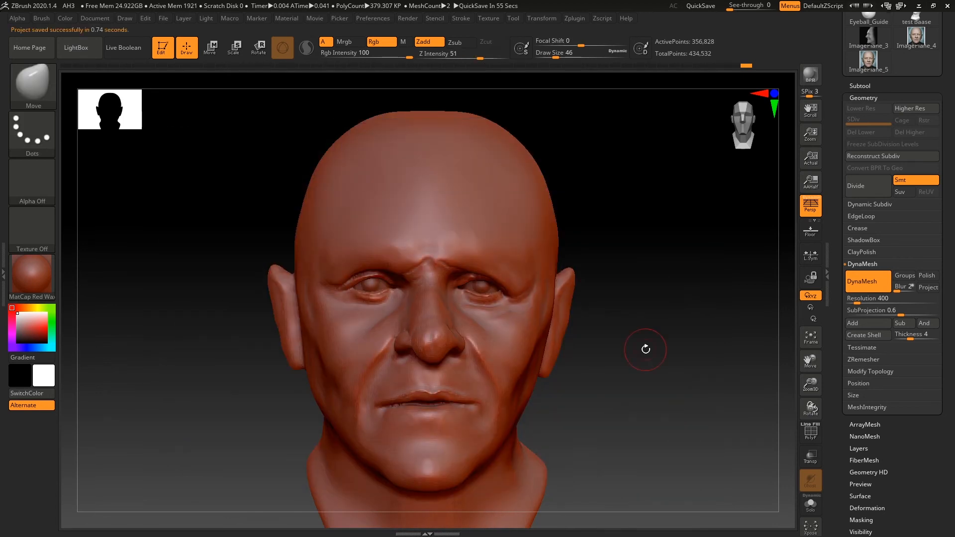
right_click_drag(646, 349, 607, 377, "ctrl")
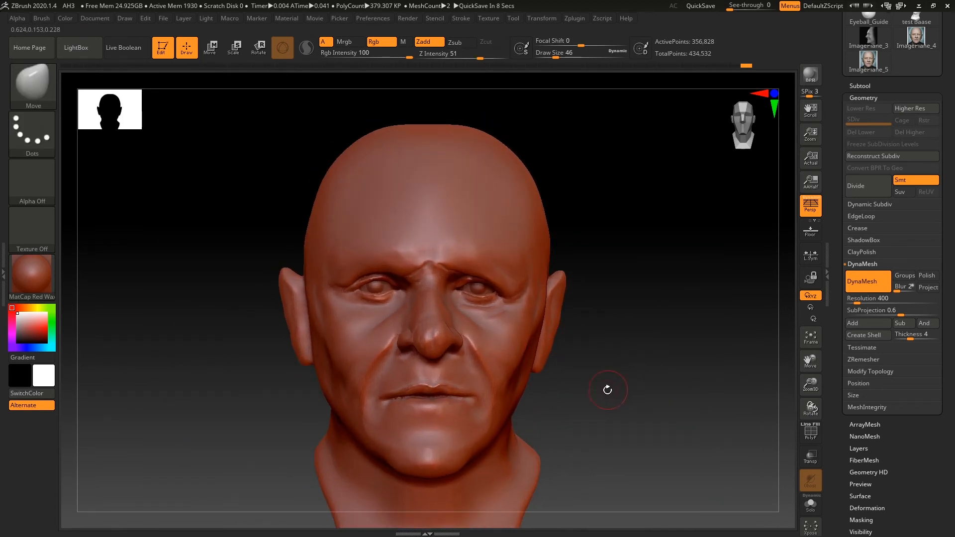
- Fill out the frown area between the brows with ClayBuildup and smooth it
key("b")
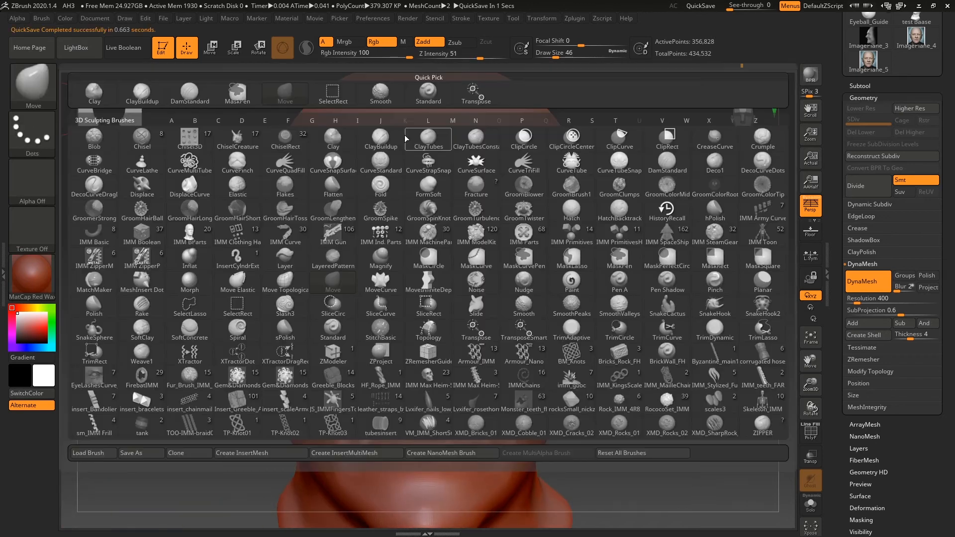
key("d")
key("s")
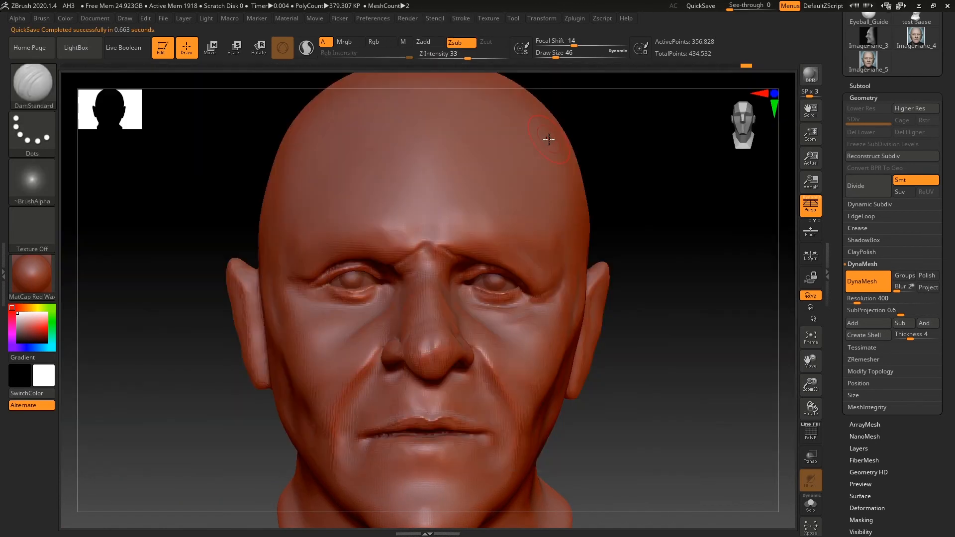
right_click_drag(592, 237, 619, 228)
key("b")
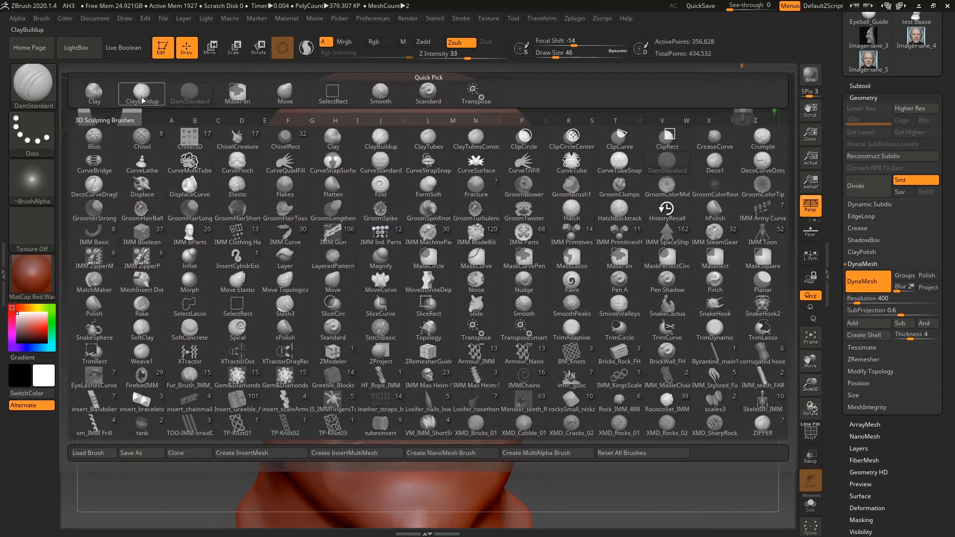
key("c")
key("b")
key("s")
right_click_drag(461, 260, 443, 264)
mouse_move(428, 245)
left_mouse_down("shift")
mouse_move(447, 237)
mouse_move(423, 244)
left_mouse_up("shift")
right_click_drag(522, 264, 548, 278)
- Define the frown creases above the nose bridge with DamStandard at draw size 27 and smooth toward the inner eye corner
left_click(33, 86)
key("d")
key("s")
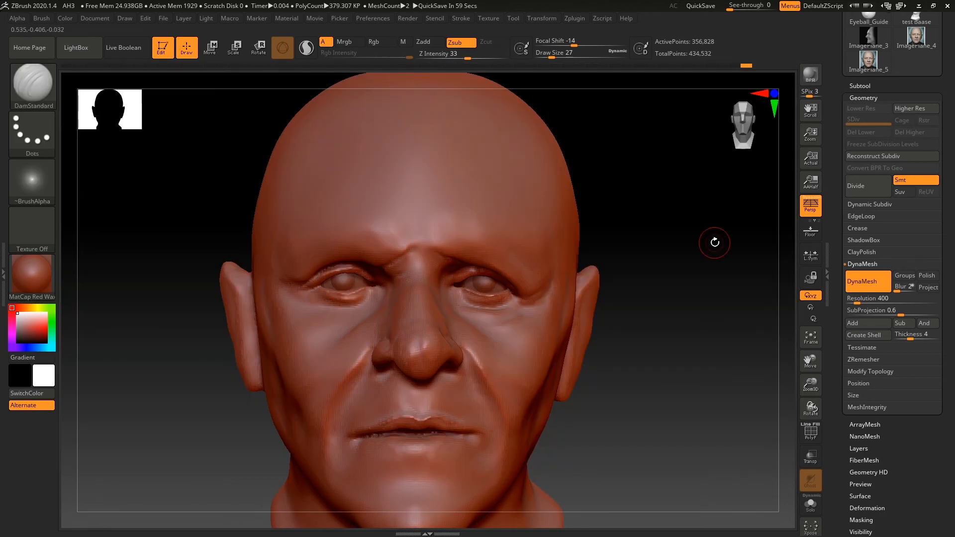
left_click_drag(420, 262, 432, 259, "shift")
mouse_move(349, 279)
right_mouse_down()
mouse_move(422, 270)
mouse_move(397, 277)
mouse_move(414, 274)
right_mouse_up()
left_click_drag(381, 284, 405, 278, "shift")
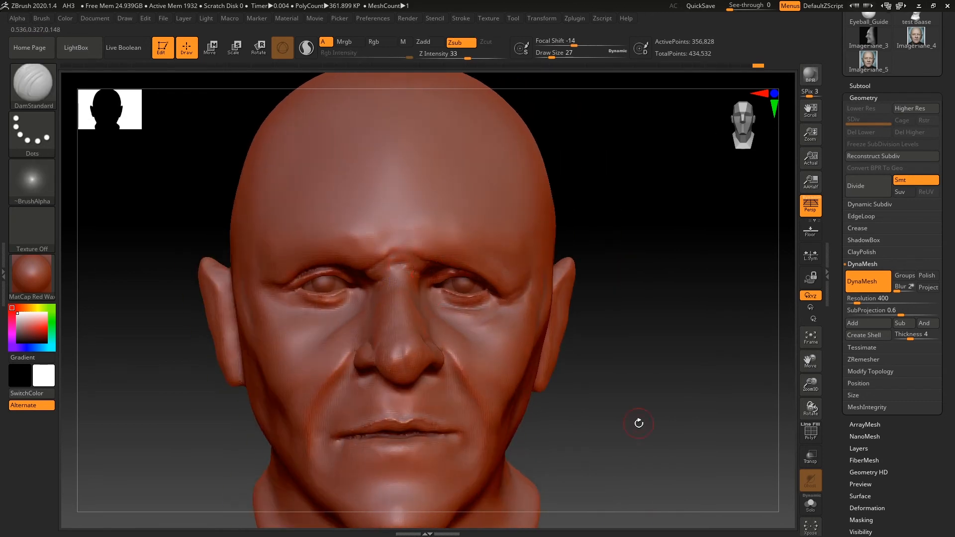
- Lift the underside of the nose tip slightly with the Move brush at draw size 49
left_click(25, 89)
left_click(174, 94)
left_click(557, 53)
left_click_drag(407, 388, 407, 382)
right_click_drag(423, 348, 390, 350)
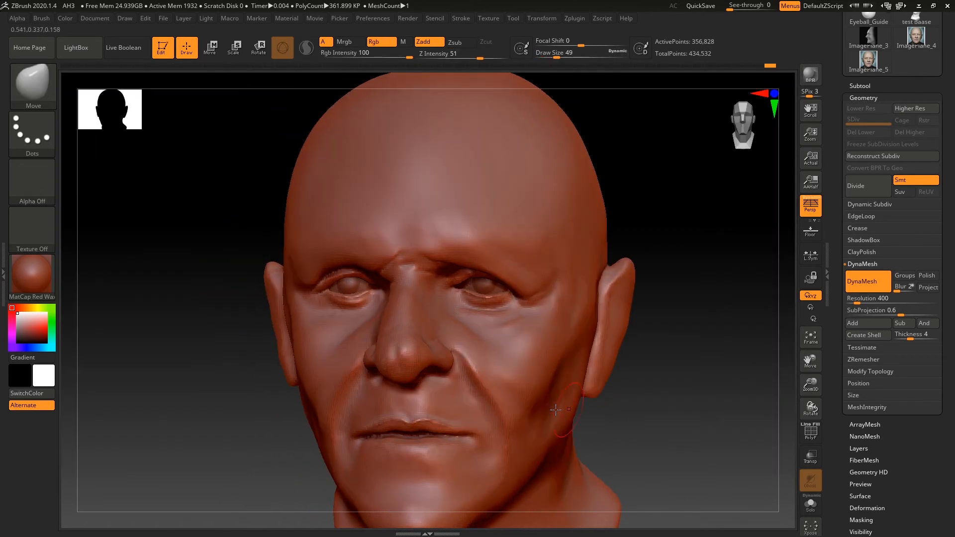
- Adjust the chin with the Move brush at draw size 172
left_click(555, 54)
right_click_drag(251, 417, 243, 393, "ctrl")
left_click(573, 54)
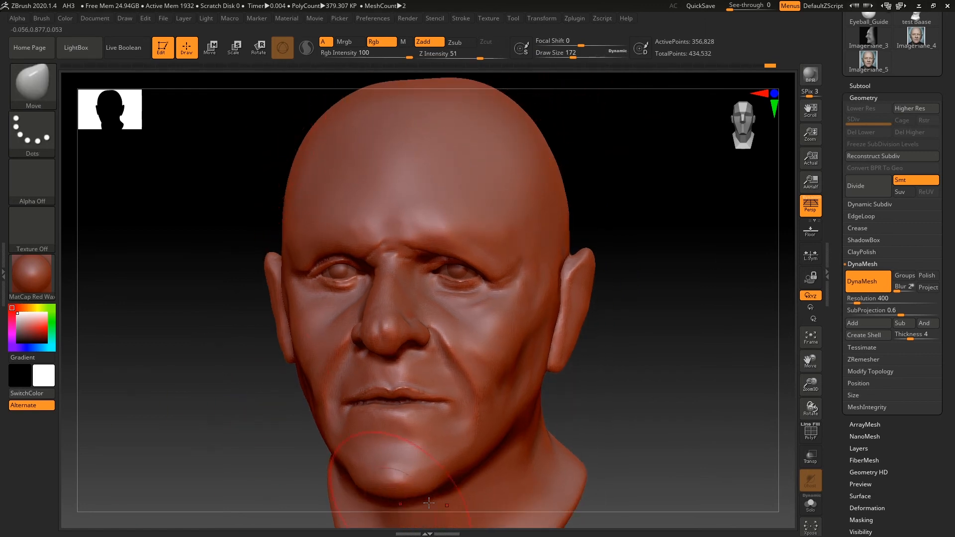
mouse_move(512, 428)
right_mouse_down()
mouse_move(646, 418)
mouse_move(721, 393)
mouse_move(719, 378)
mouse_move(704, 392)
mouse_move(643, 393)
mouse_move(664, 393)
mouse_move(658, 422)
right_mouse_up()
- Mask the lower face on both sides with lasso masks and soften the mask edge
left_click(563, 57)
mouse_move(657, 269)
right_mouse_down()
mouse_move(627, 247)
mouse_move(642, 226)
mouse_move(632, 283)
mouse_move(637, 254)
right_mouse_up()
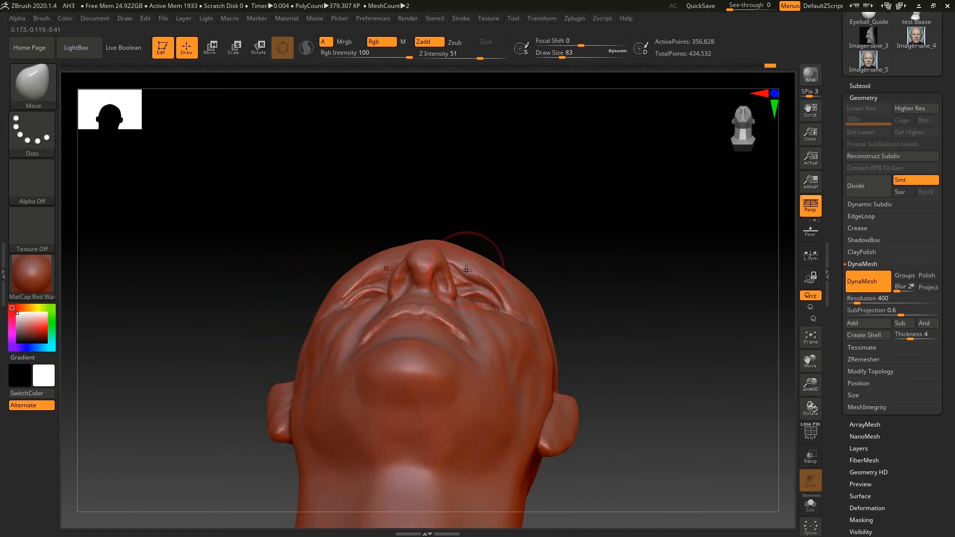
left_click_drag(505, 300, 448, 288, "ctrl")
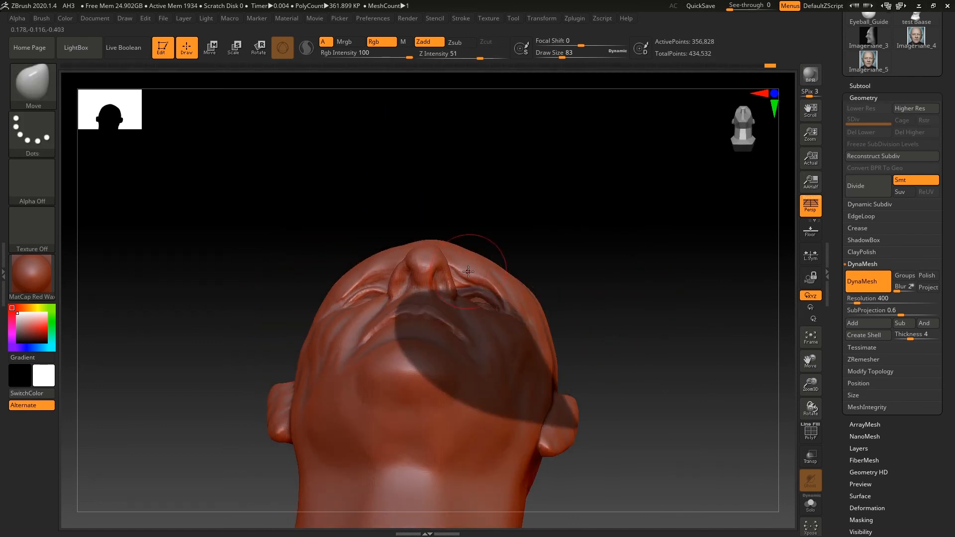
left_click(527, 328, "ctrl")
left_click(560, 57)
mouse_move(527, 263)
right_mouse_down()
mouse_move(552, 326)
mouse_move(552, 229)
mouse_move(550, 290)
mouse_move(538, 318)
right_mouse_up()
left_click_drag(416, 290, 356, 279, "ctrl")
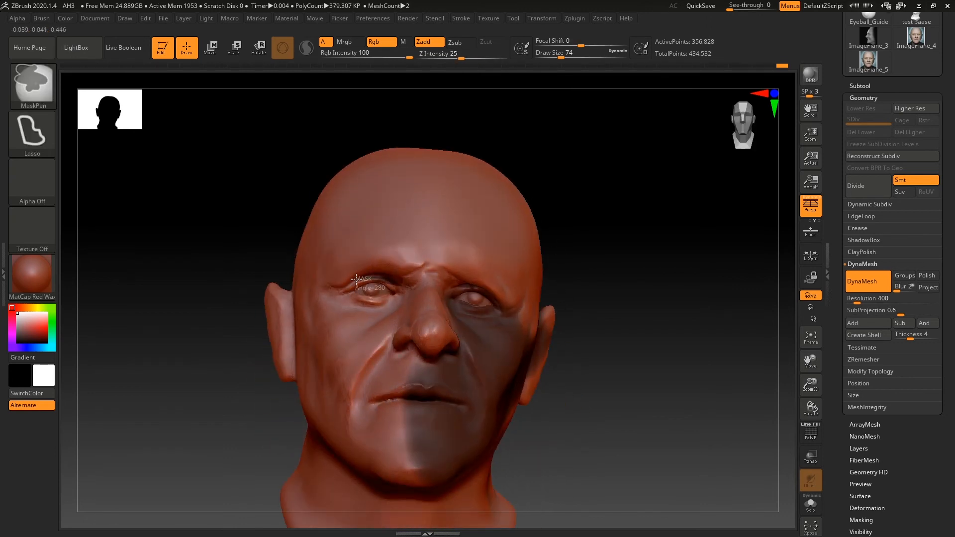
- Reshape the unmasked brow area from below with the Move brush at draw sizes 128 and 65, clear the mask and save the project
right_click_drag(616, 363, 614, 283)
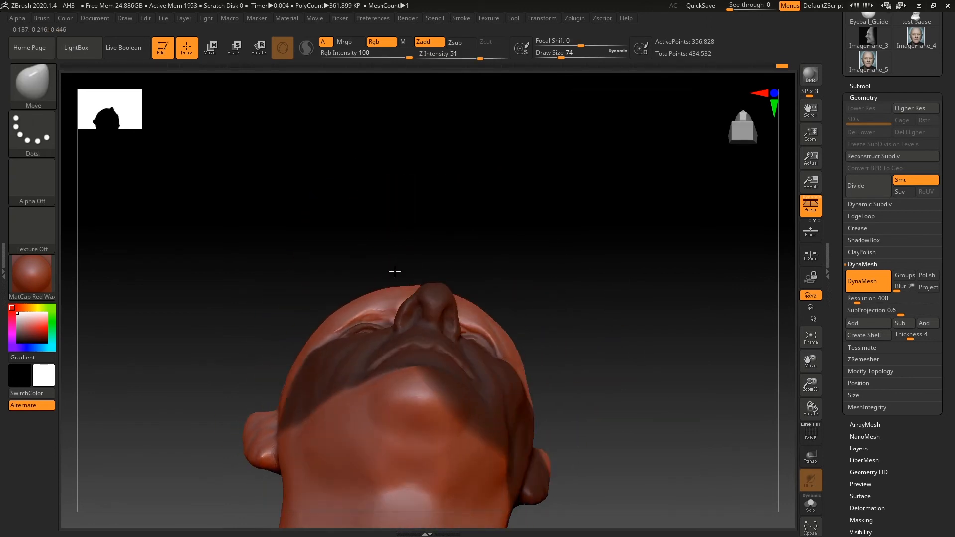
mouse_move(395, 271)
right_mouse_down()
mouse_move(516, 269)
mouse_move(522, 258)
right_mouse_up()
left_click(564, 57)
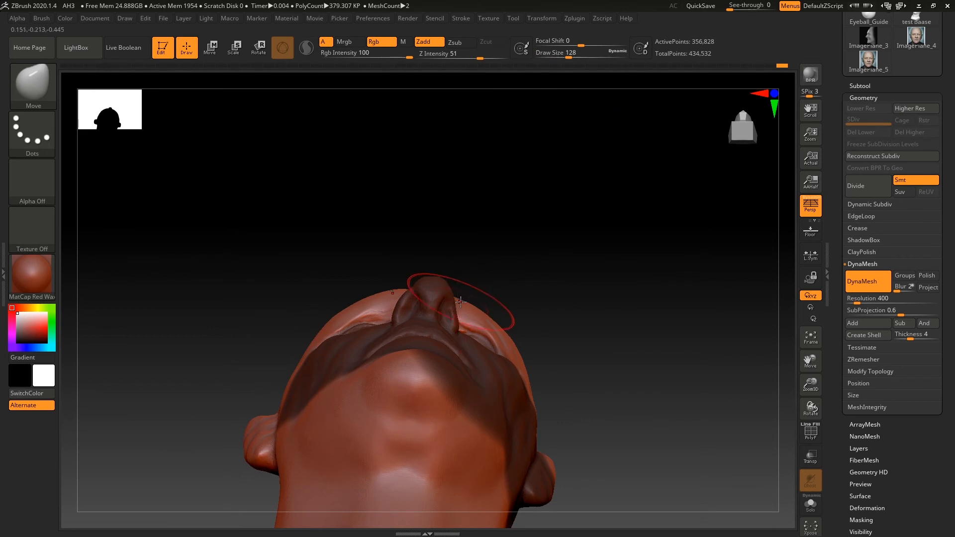
mouse_move(554, 290)
right_mouse_down()
mouse_move(584, 416)
mouse_move(508, 304)
mouse_move(478, 289)
right_mouse_up()
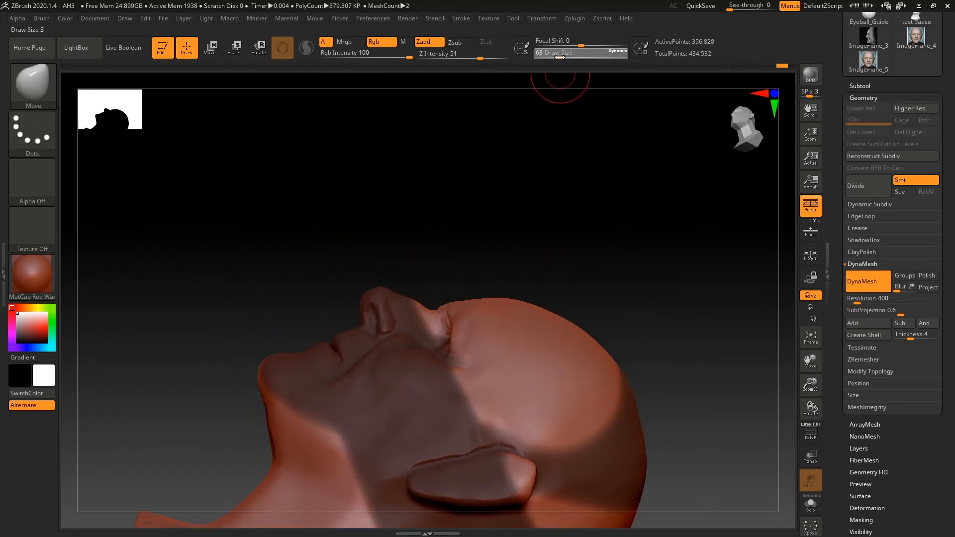
left_click(560, 57)
right_click_drag(437, 314, 537, 363)
key("ctrl+s")
key("Return")
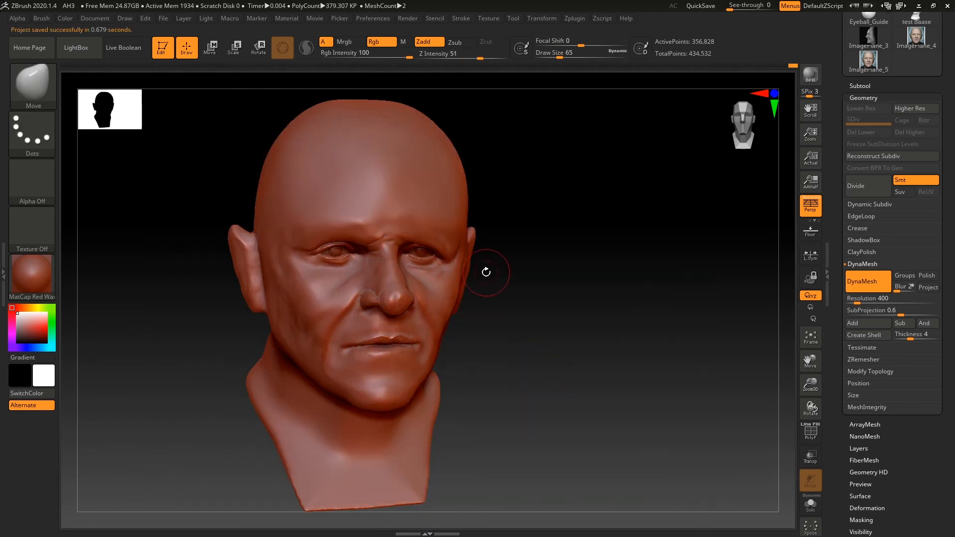
left_click(572, 56)
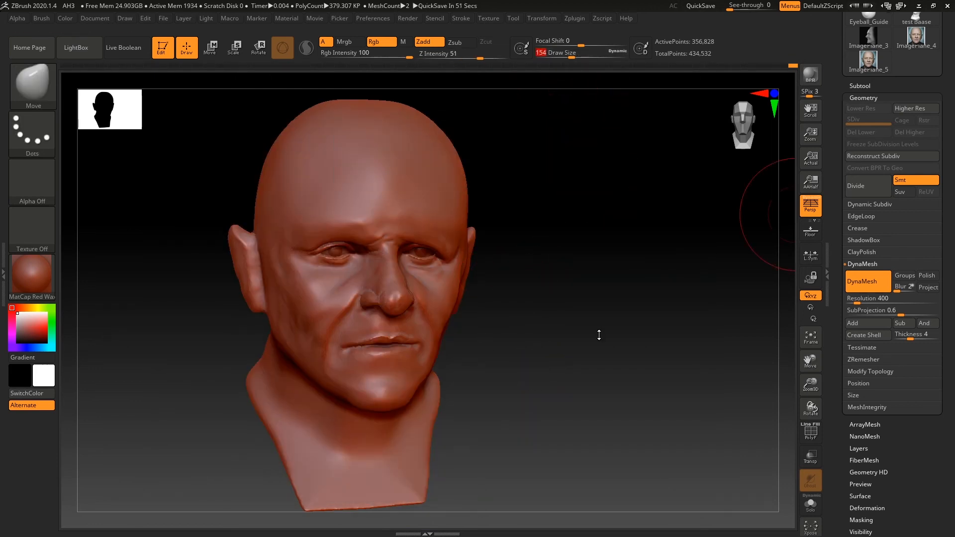
left_click(562, 56)
right_click_drag(652, 323, 619, 335)
right_click_drag(620, 336, 662, 351, "ctrl")
- Build up the bag under the head's right eye with ClayBuildup at draw size 29, without symmetry, and smooth the result
key("b")
key("c")
key("b")
left_click(557, 55)
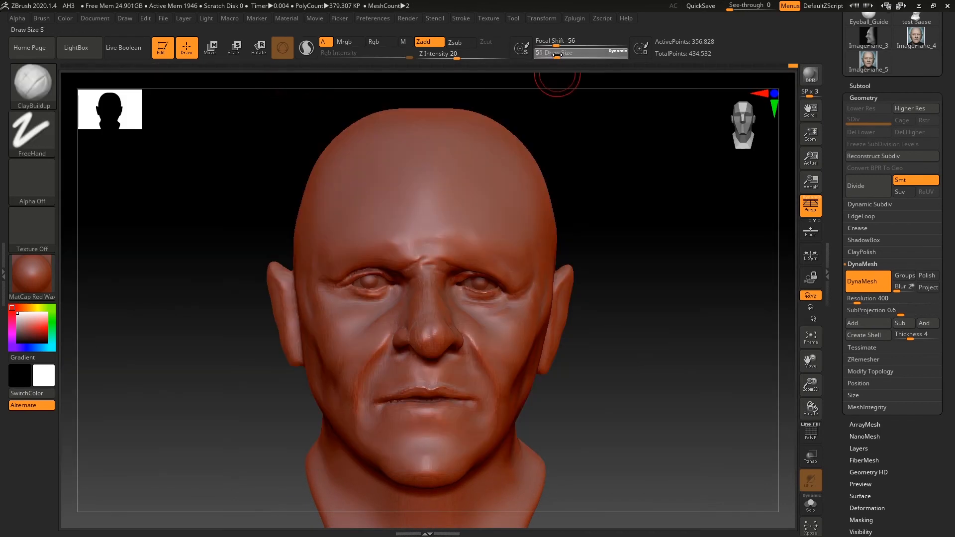
left_click_drag(557, 55, 557, 56)
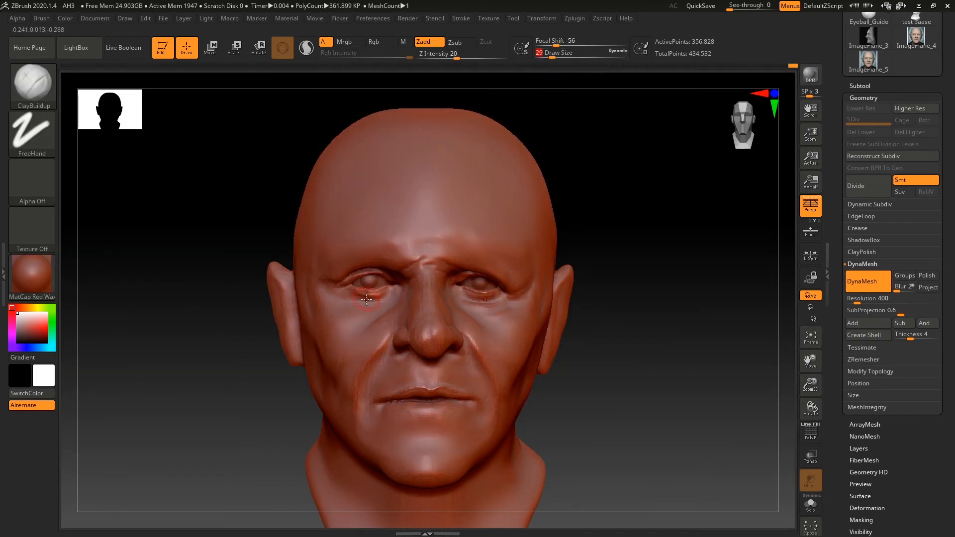
key("ctrl+z")
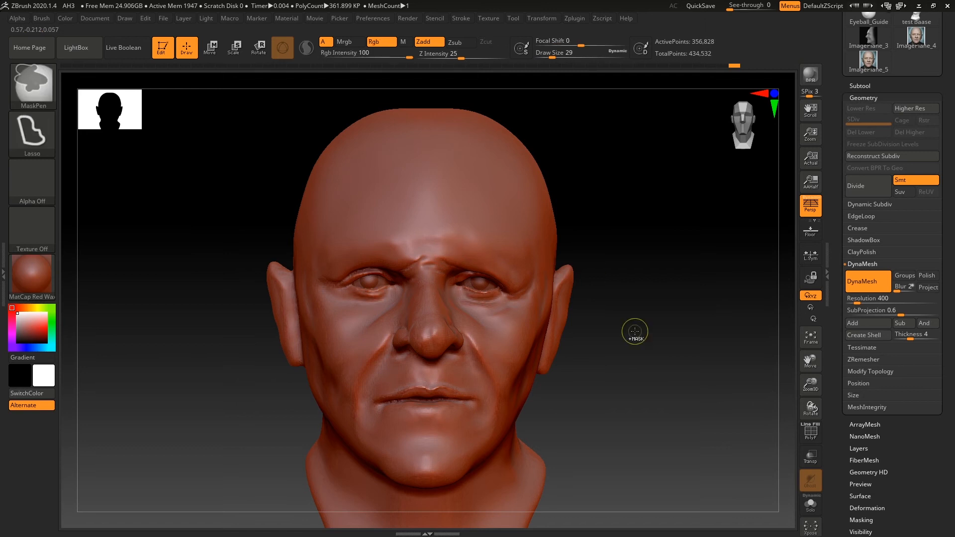
left_click_drag(373, 298, 385, 296)
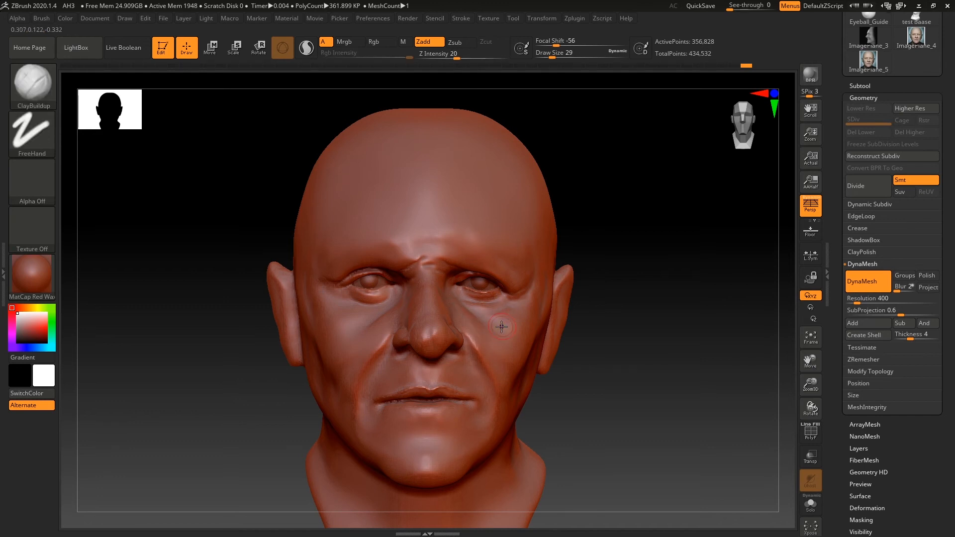
key("shift")
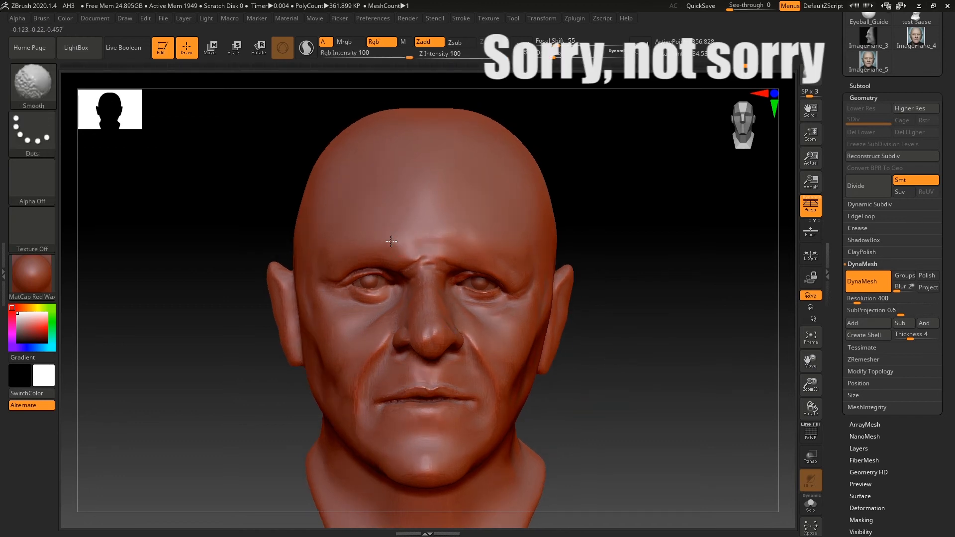
- Adjust the skin beside the wing of the nose on the head's right with the Move brush at draw size 37
key("ctrl")
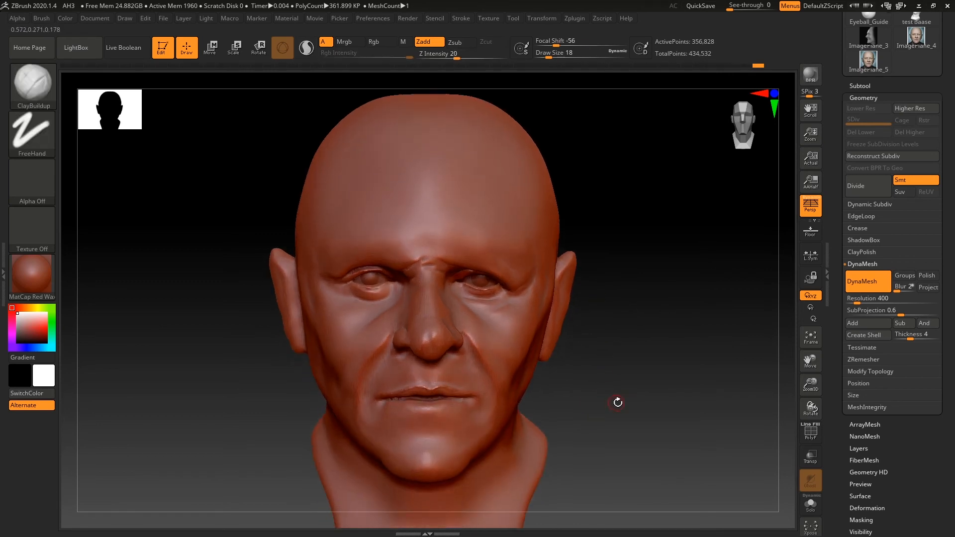
left_click_drag(617, 401, 627, 422, "alt")
key("b")
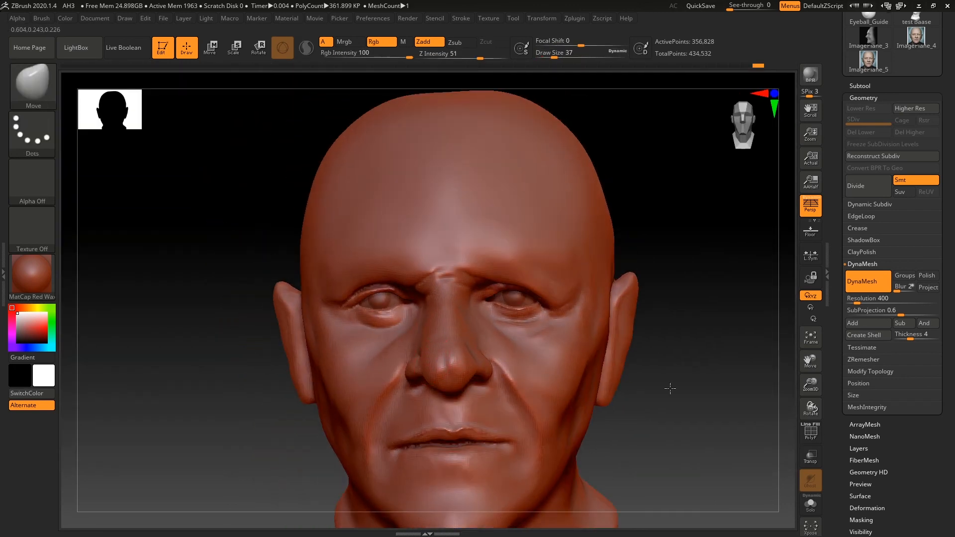
left_click_drag(670, 388, 659, 393)
left_click_drag(423, 341, 426, 343)
mouse_move(665, 387)
left_mouse_down()
mouse_move(657, 383)
mouse_move(691, 388)
mouse_move(664, 396)
mouse_move(678, 390)
mouse_move(578, 390)
left_mouse_up()
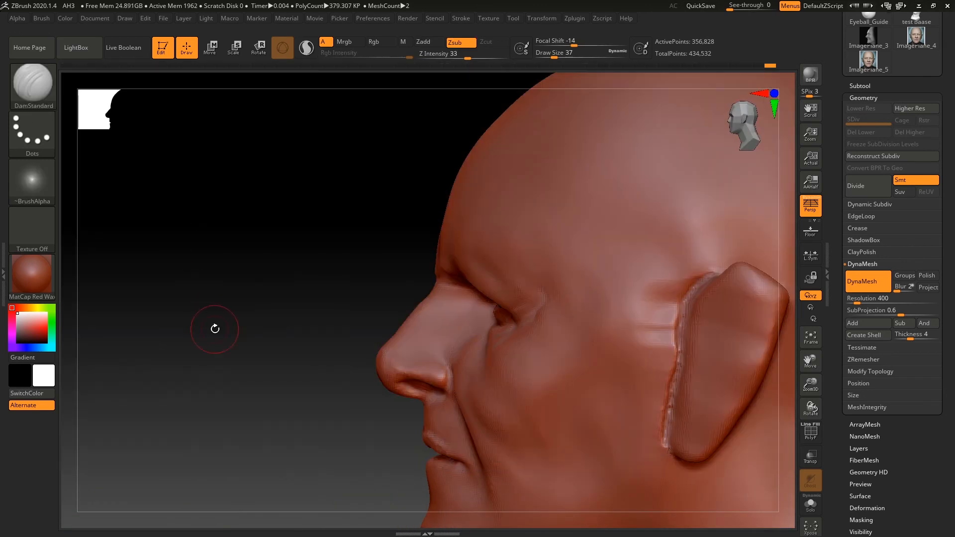
- Carve the crease around the nostril wing, above the smile line, with DamStandard at draw size 23
left_click_drag(215, 329, 236, 326)
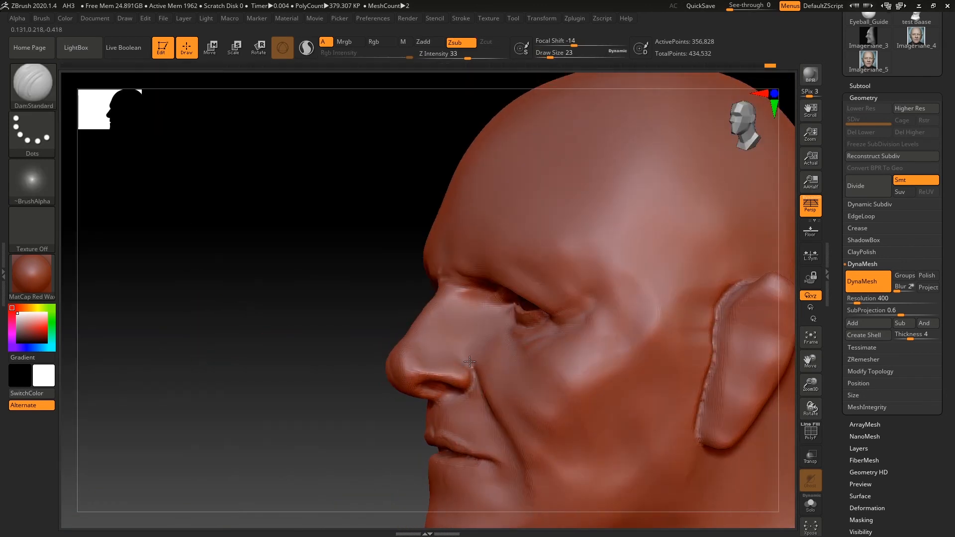
left_click_drag(464, 356, 473, 367)
left_click_drag(215, 329, 283, 326)
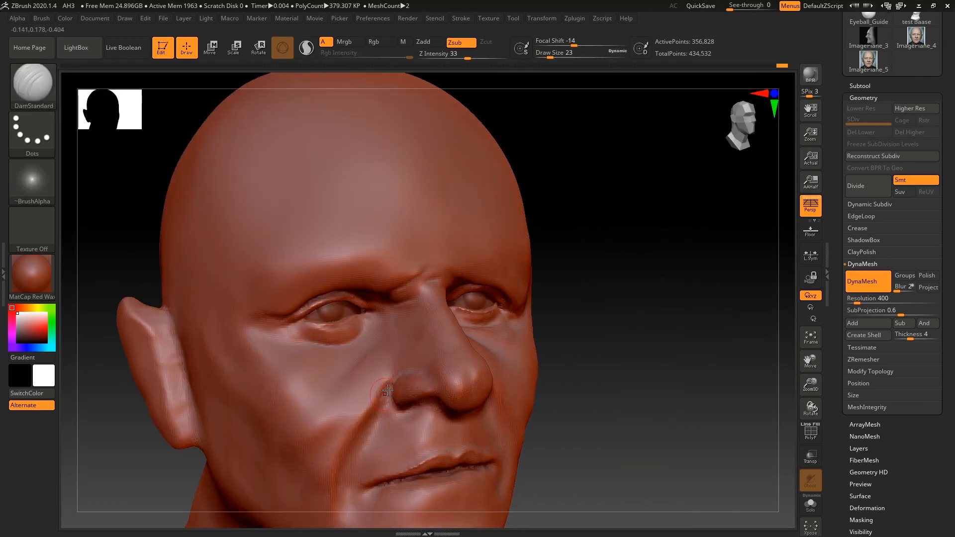
left_click_drag(622, 368, 681, 370)
- Build up the area between nose and upper lip with ClayBuildup at draw size 23
right_click_drag(403, 372, 420, 323)
key("b")
key("c")
key("b")
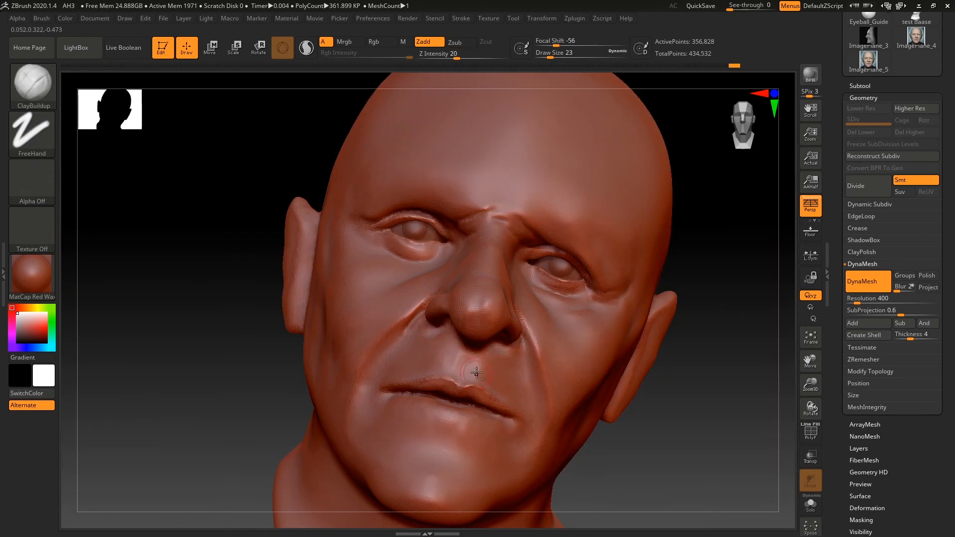
left_click_drag(476, 372, 507, 375)
mouse_move(635, 490)
left_mouse_down()
mouse_move(648, 473)
mouse_move(566, 433)
mouse_move(316, 420)
mouse_move(293, 448)
left_mouse_up()
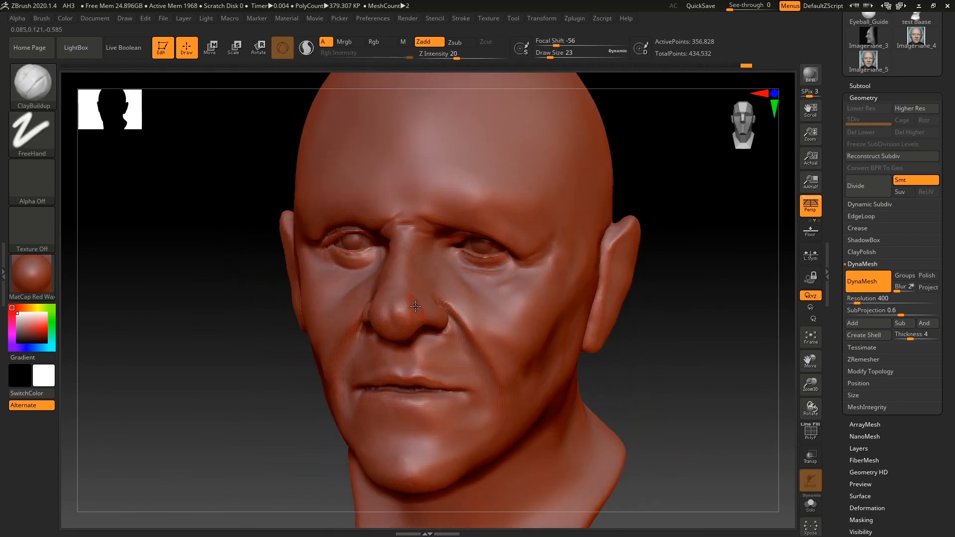
left_click_drag(577, 82, 555, 79)
- Enlarge the brush and smooth the chin of the head
mouse_move(673, 349)
right_mouse_down("alt")
mouse_move(671, 384)
mouse_move(666, 344)
right_mouse_up("alt")
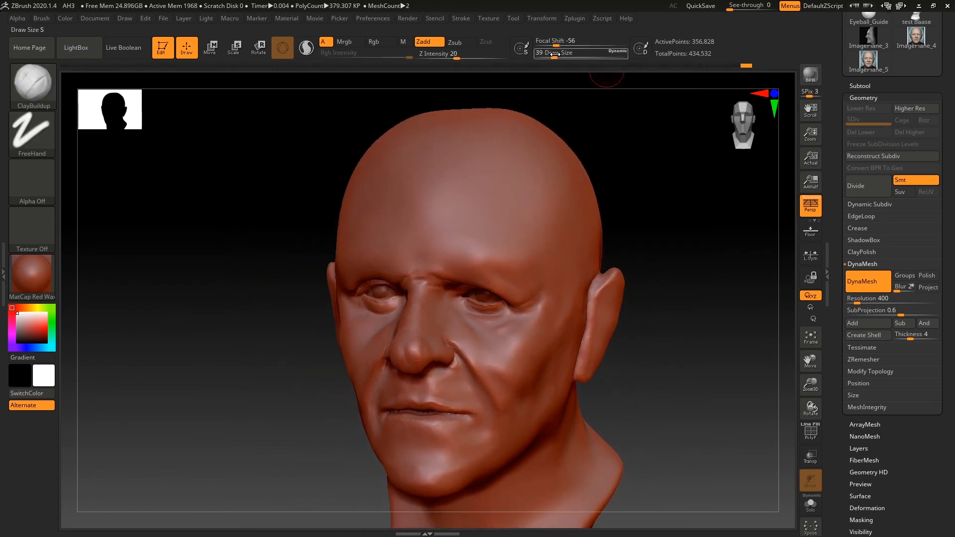
left_click(572, 55)
mouse_move(405, 460)
left_mouse_down("shift")
mouse_move(437, 465)
mouse_move(400, 468)
left_mouse_up("shift")
right_click_drag(492, 448, 578, 441, "shift")
right_click_drag(645, 427, 581, 421)
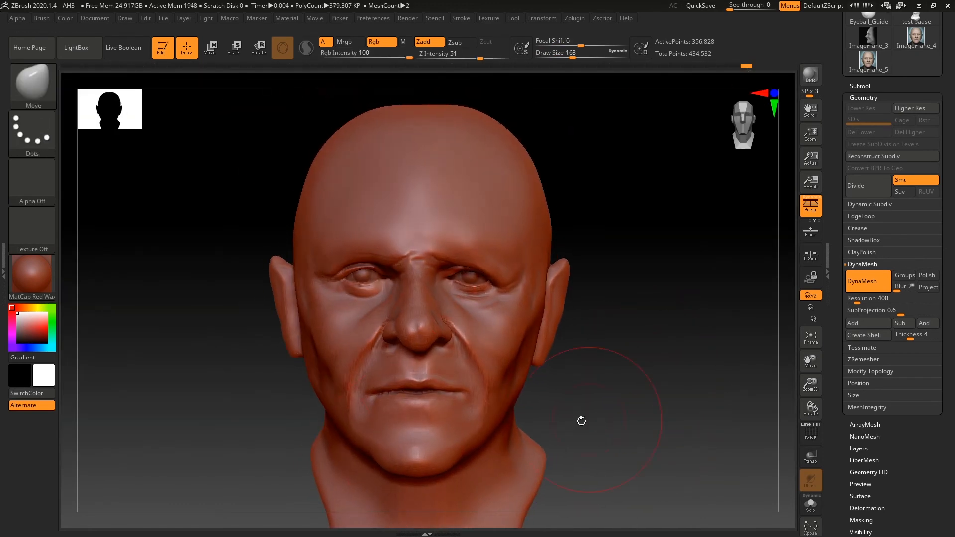
- Overlay the head on the Cust1 reference view, with BasicMaterial applied and the model opacity set to 73
left_click(488, 18)
left_click(550, 492)
left_click(538, 505)
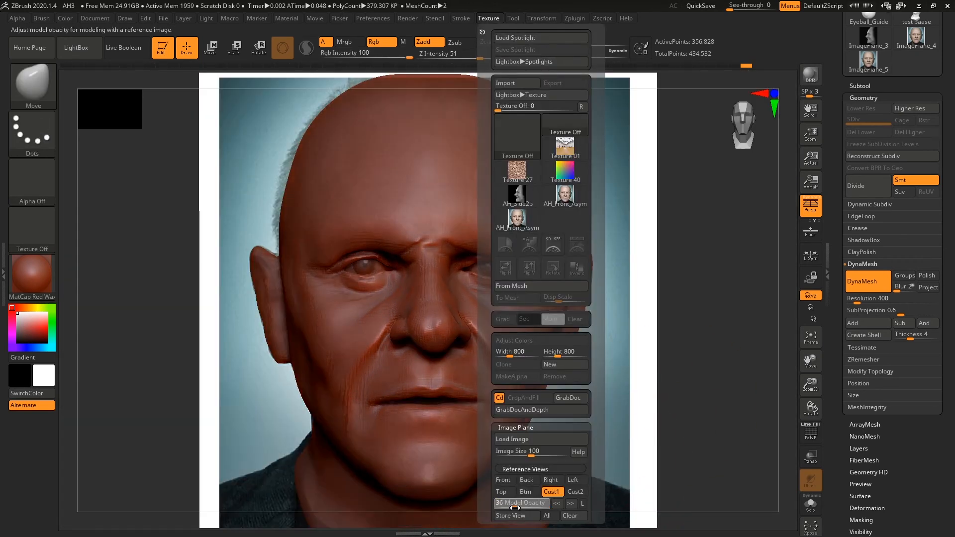
left_click(37, 279)
left_click(140, 418)
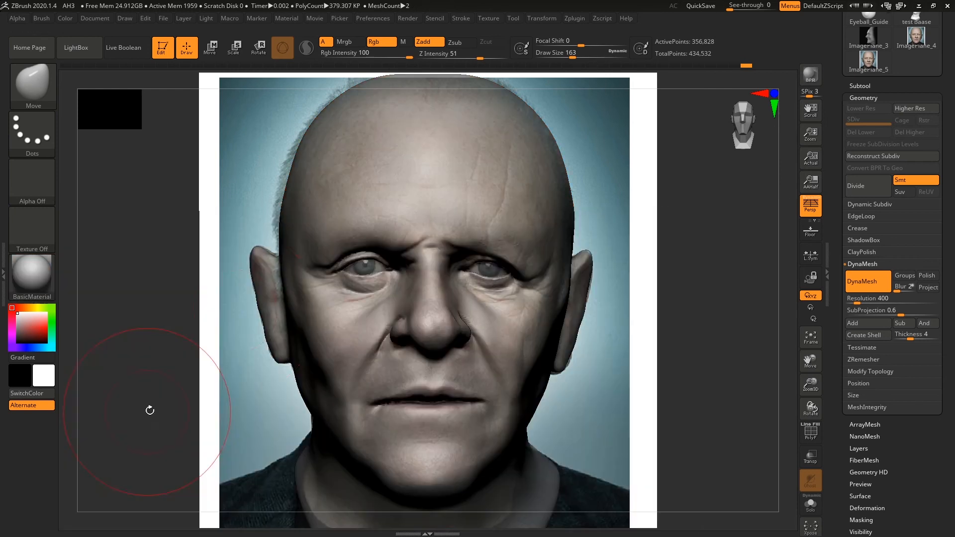
left_click(31, 271)
left_click(488, 19)
left_click(538, 506)
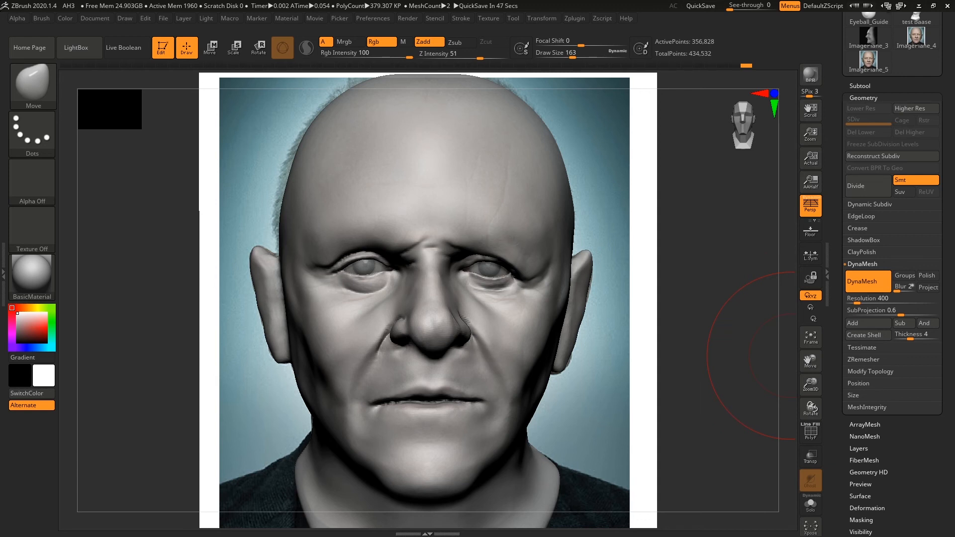
- Adjust the eye area on the head's right with the Move brush at draw sizes 37 and 68
left_click(557, 56)
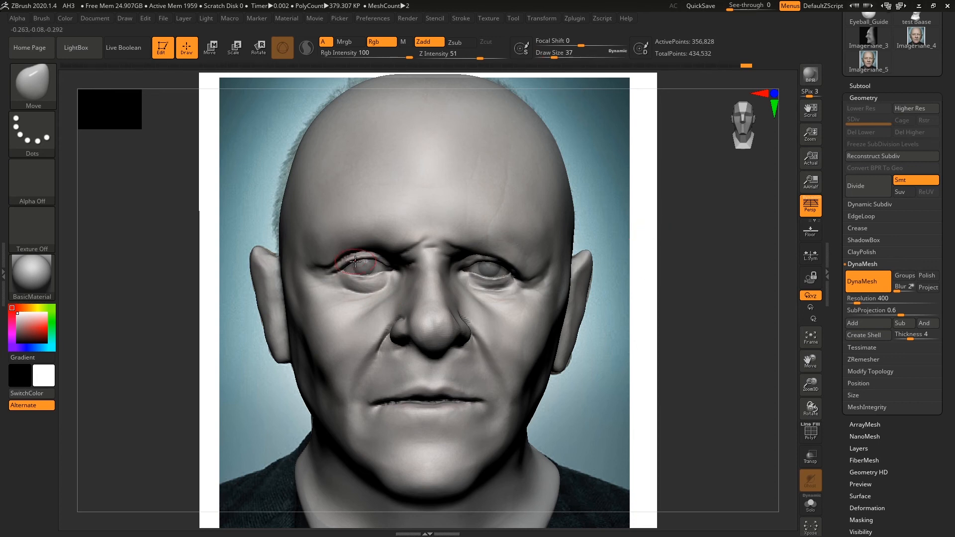
left_click_drag(719, 324, 696, 313)
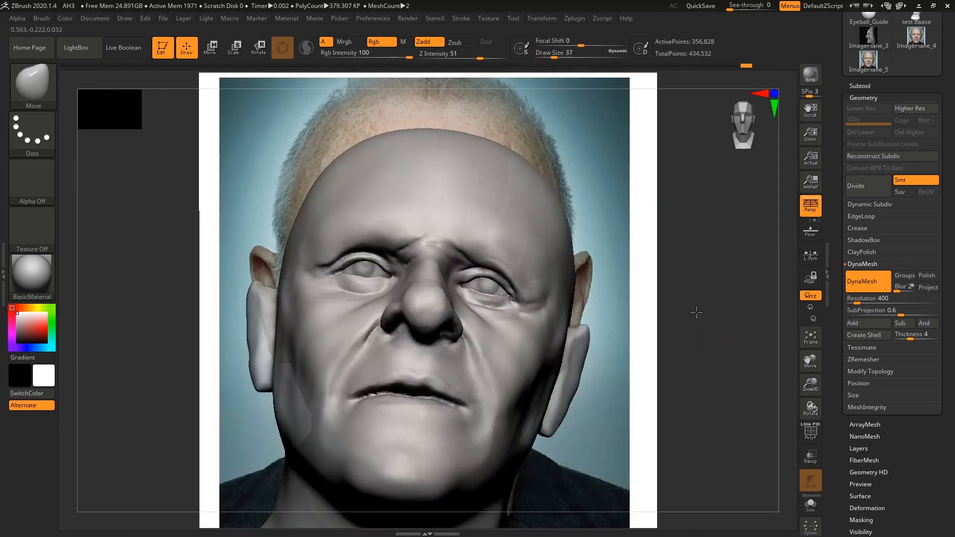
right_click_drag(697, 311, 393, 270)
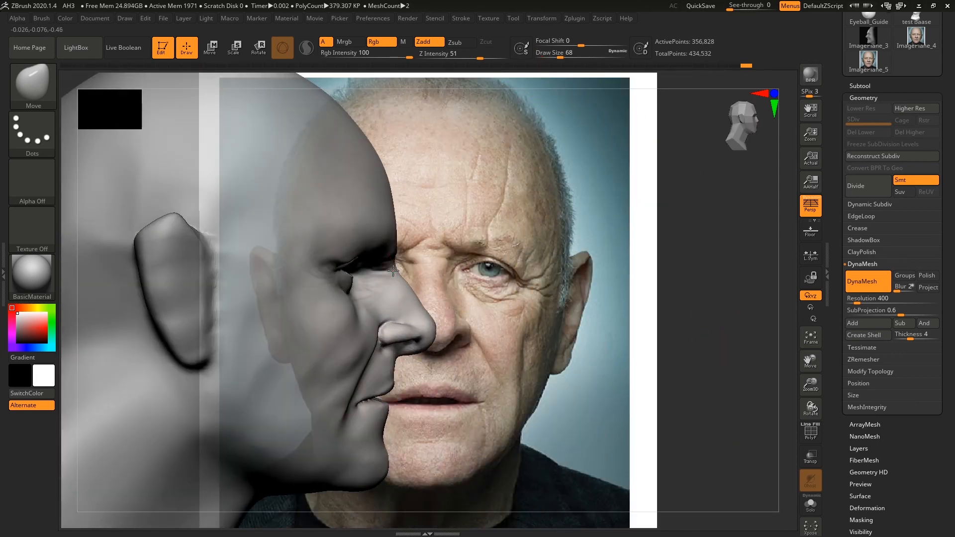
mouse_move(725, 324)
left_mouse_down()
mouse_move(498, 321)
mouse_move(710, 317)
left_mouse_up()
- Switch to the Front reference view and smooth the skin just in front of the ear at draw size 65
left_click(488, 18)
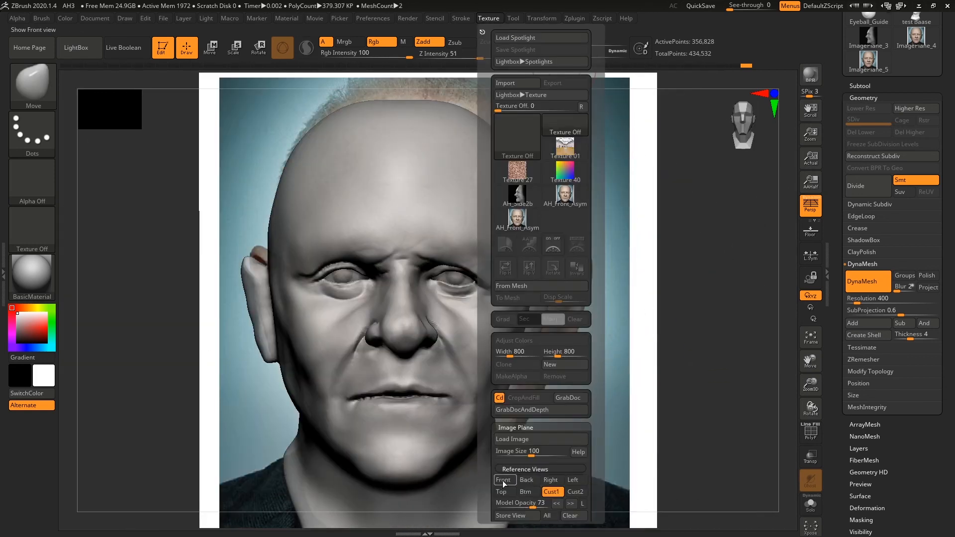
left_click(503, 481)
mouse_move(625, 373)
left_mouse_down()
mouse_move(584, 376)
mouse_move(591, 364)
mouse_move(473, 385)
mouse_move(318, 381)
left_mouse_up()
key("ctrl")
left_click_drag(448, 318, 456, 299)
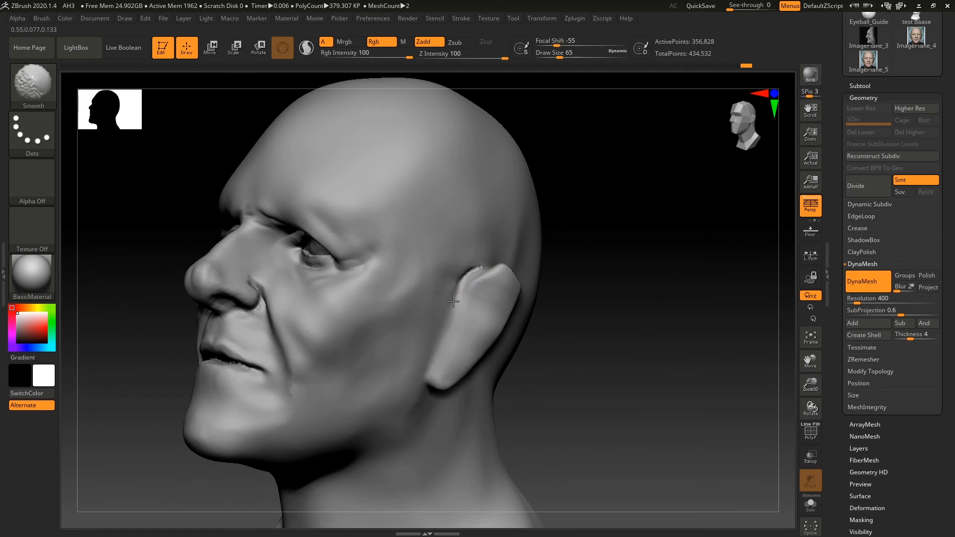
mouse_move(540, 373)
left_mouse_down()
mouse_move(581, 376)
mouse_move(565, 388)
mouse_move(423, 383)
left_mouse_up()
- Raise the flat top of the skull with the Move brush from draw size 140 upward, undoing the last stroke
left_click(570, 56)
left_click_drag(232, 107, 235, 121)
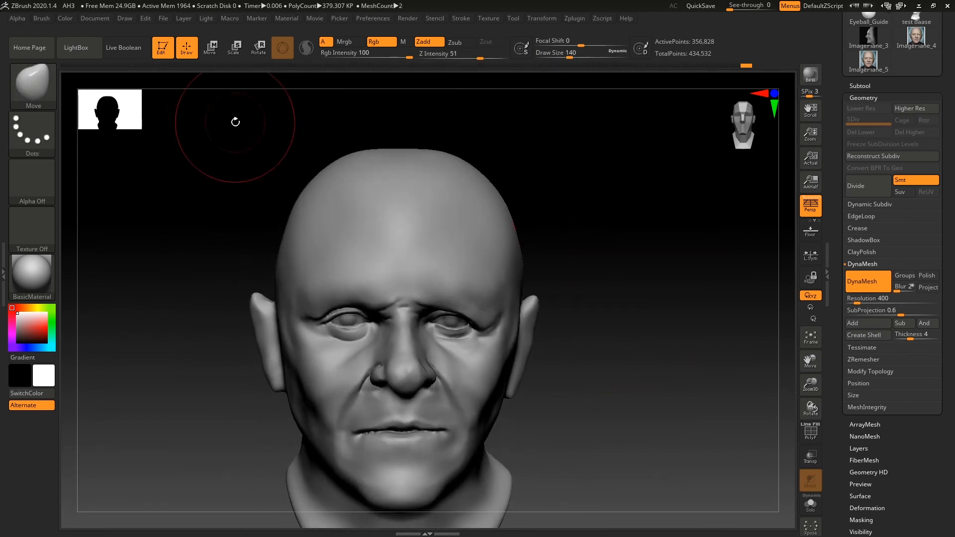
key("]")
left_click_drag(398, 156, 398, 147)
left_click_drag(528, 148, 582, 170)
left_click_drag(323, 160, 326, 133)
left_click_drag(363, 123, 398, 128)
key("ctrl+z")
- Round the crown of the skull with the Move brush at draw sizes 262 and 192, and save the project
left_click(581, 57)
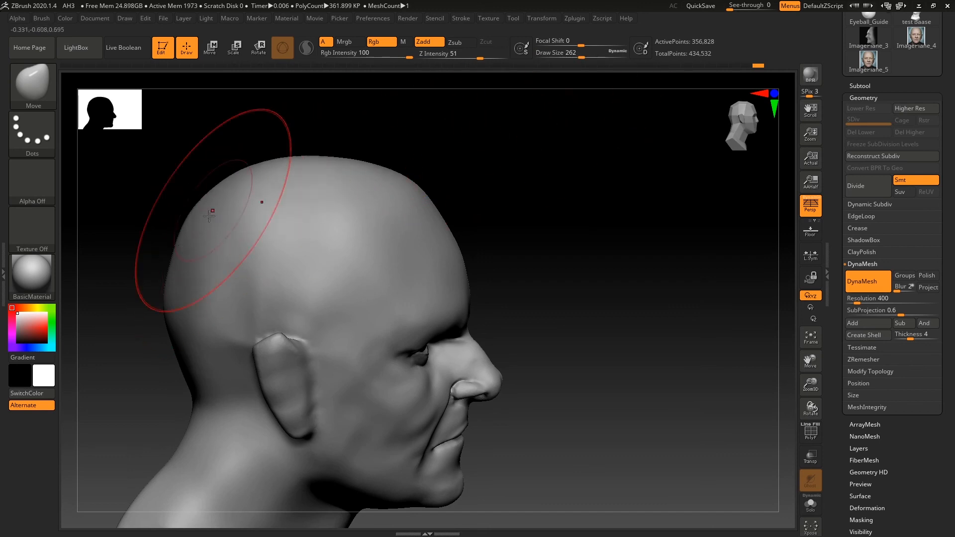
mouse_move(661, 324)
left_mouse_down()
mouse_move(616, 339)
mouse_move(603, 367)
mouse_move(608, 355)
left_mouse_up()
left_click(575, 57)
key("ctrl+s")
key("Return")
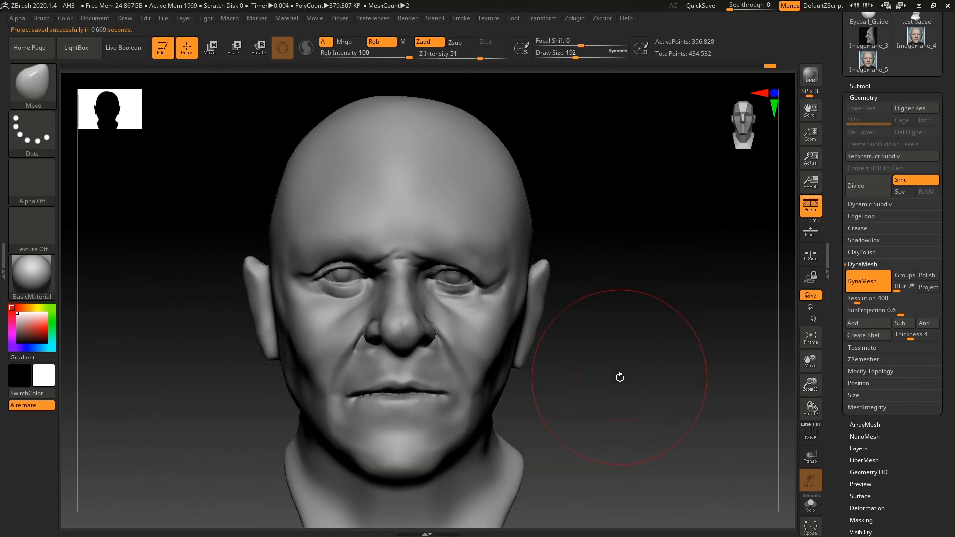
- Deepen the crease at the nostril wing on the head's left with DamStandard at draw size 59
key("b")
left_click(189, 98)
left_click(558, 58)
left_click_drag(434, 340, 447, 333)
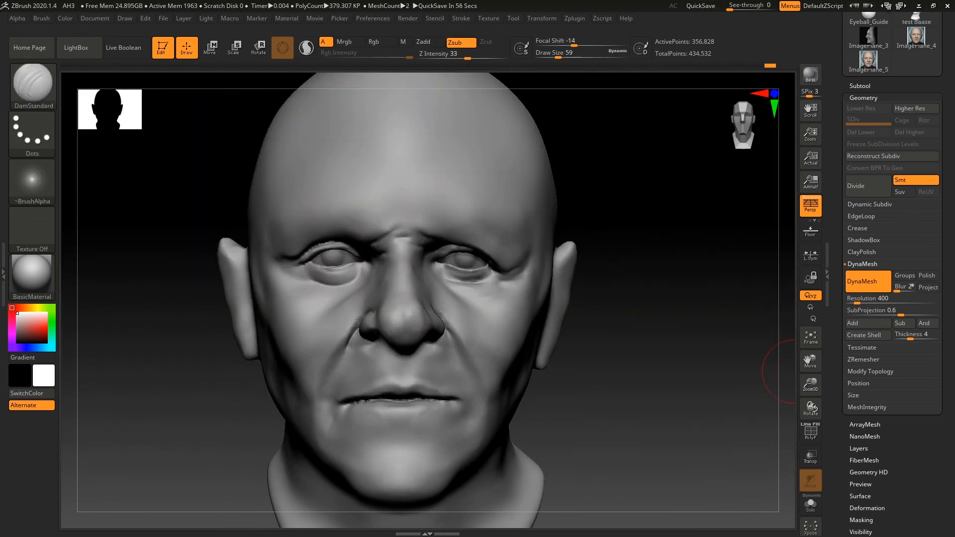
left_click_drag(597, 393, 552, 404)
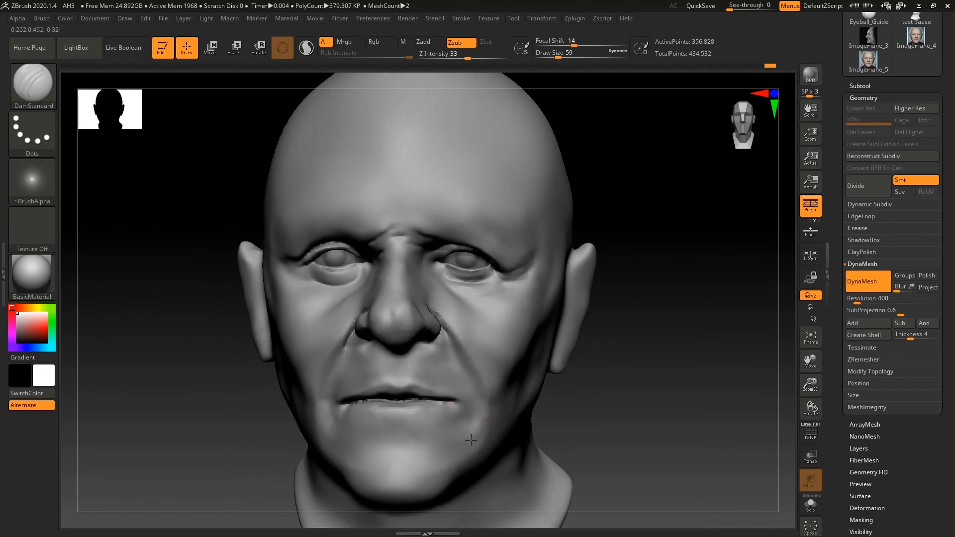
- Carve vertical creases below both mouth corners with DamStandard at draw size 59, smoothing the one on the head's left
left_click_drag(468, 426, 471, 462)
left_click_drag(471, 460, 470, 430, "shift")
left_click_drag(562, 402, 632, 393)
left_click_drag(327, 418, 324, 461)
mouse_move(588, 396)
left_mouse_down()
mouse_move(526, 401)
mouse_move(618, 367)
mouse_move(668, 384)
mouse_move(632, 334)
mouse_move(620, 465)
mouse_move(587, 452)
mouse_move(668, 427)
mouse_move(592, 418)
left_mouse_up()
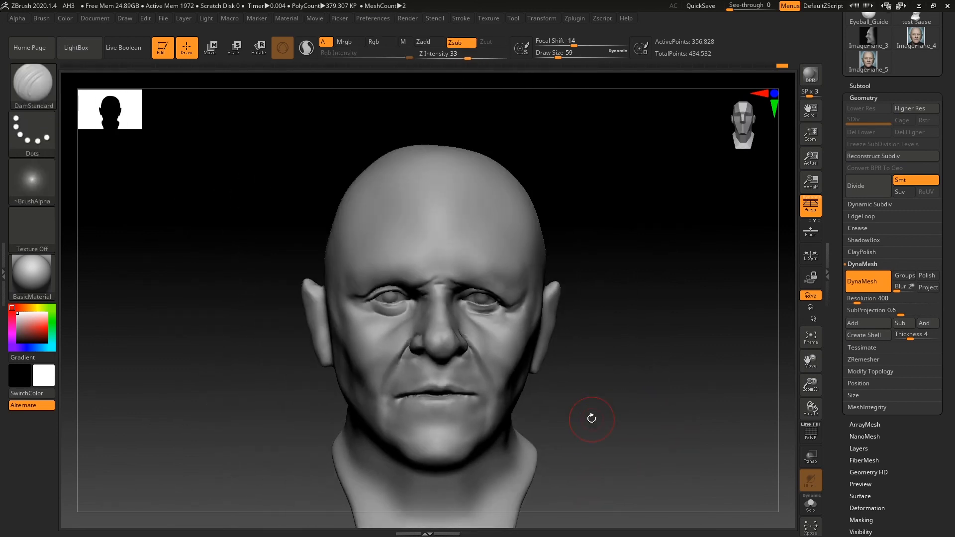
- Save the project as AH3, overwriting the existing file
key("ctrl+s")
left_click(632, 488)
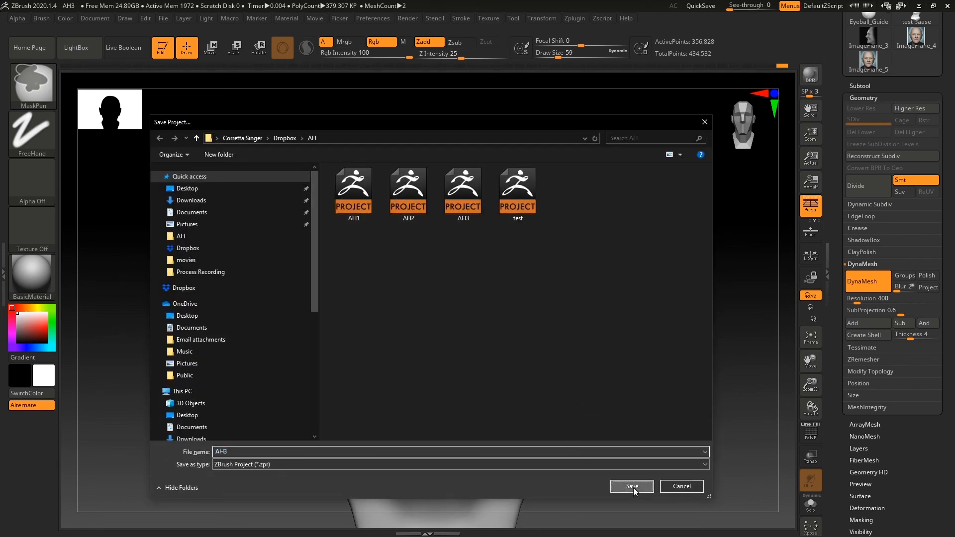
left_click(506, 267)
key("alt")
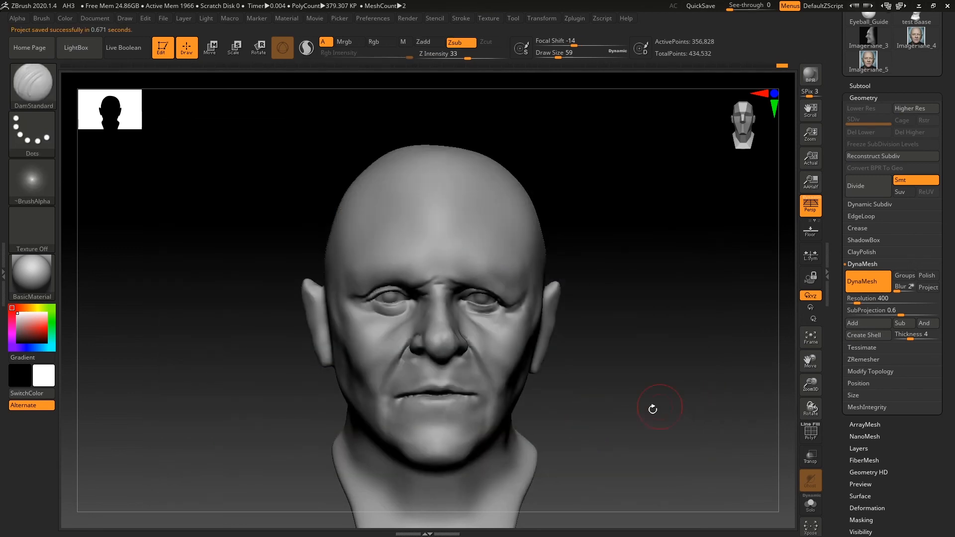
- Examine the head's overall shape from the front and in three-quarter view
mouse_move(628, 434)
right_mouse_down("alt")
mouse_move(603, 411)
mouse_move(593, 408)
mouse_move(592, 418)
right_mouse_up("alt")
right_click(593, 418, "ctrl")
left_click_drag(591, 435, 549, 349)
right_click_drag(559, 363, 557, 373, "ctrl")
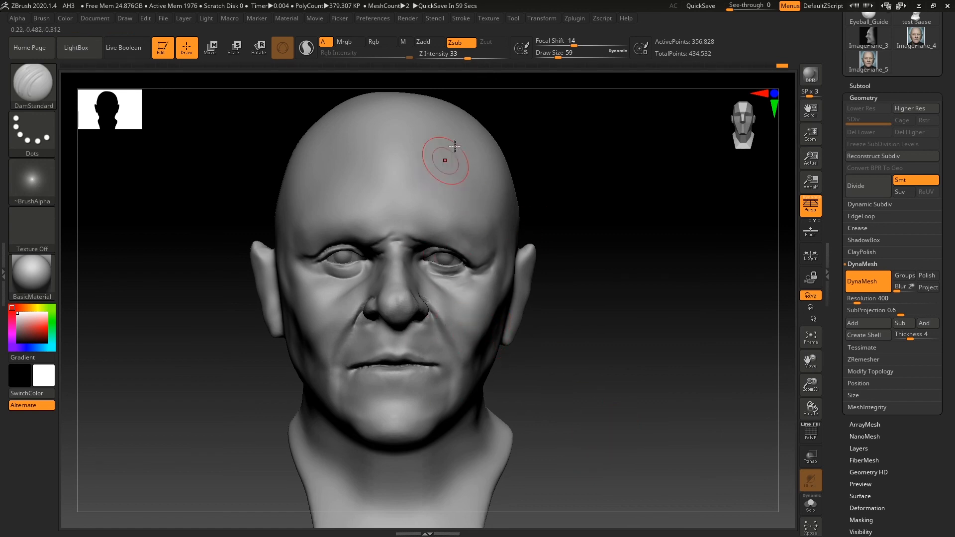
left_click_drag(557, 54, 563, 53)
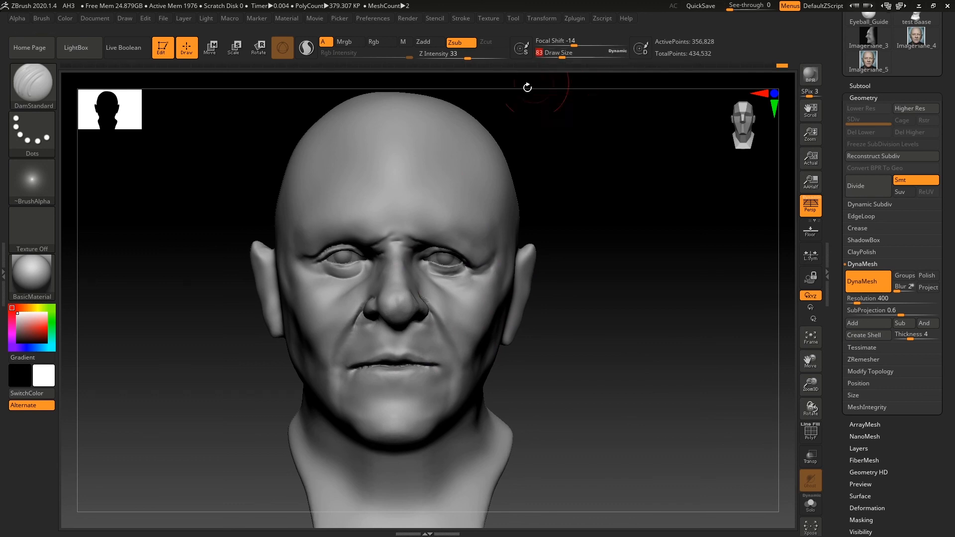
mouse_move(638, 193)
left_mouse_down()
mouse_move(570, 179)
mouse_move(589, 176)
left_mouse_up()
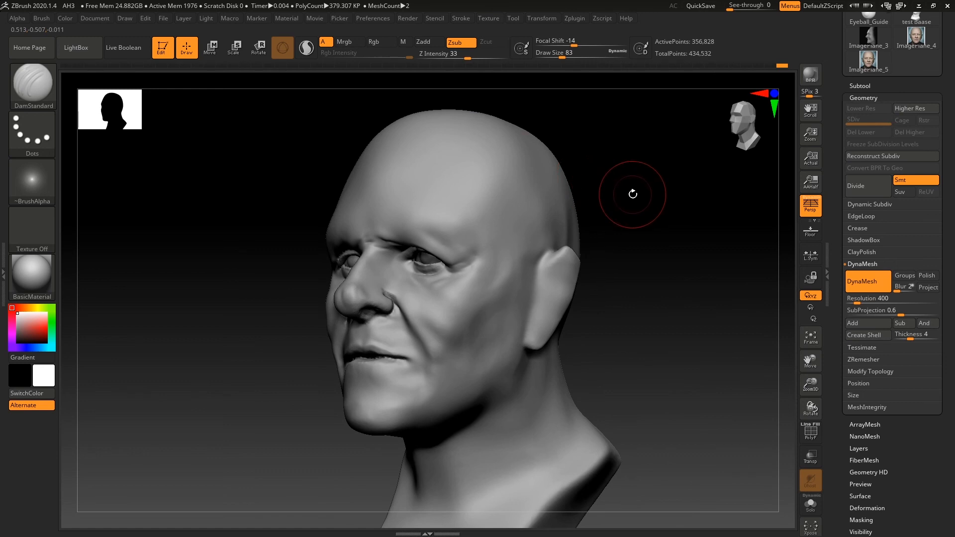
mouse_move(635, 213)
left_mouse_down()
mouse_move(639, 241)
mouse_move(620, 233)
mouse_move(631, 226)
mouse_move(599, 146)
left_mouse_up()
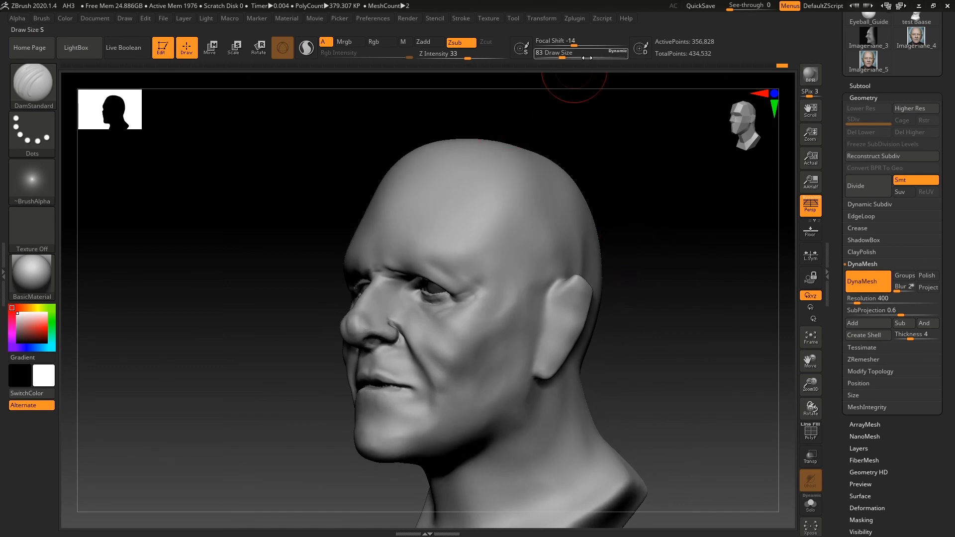
- Adjust the forehead contour in three-quarter view with the Move brush at draw size 154
left_click_drag(562, 58, 572, 57)
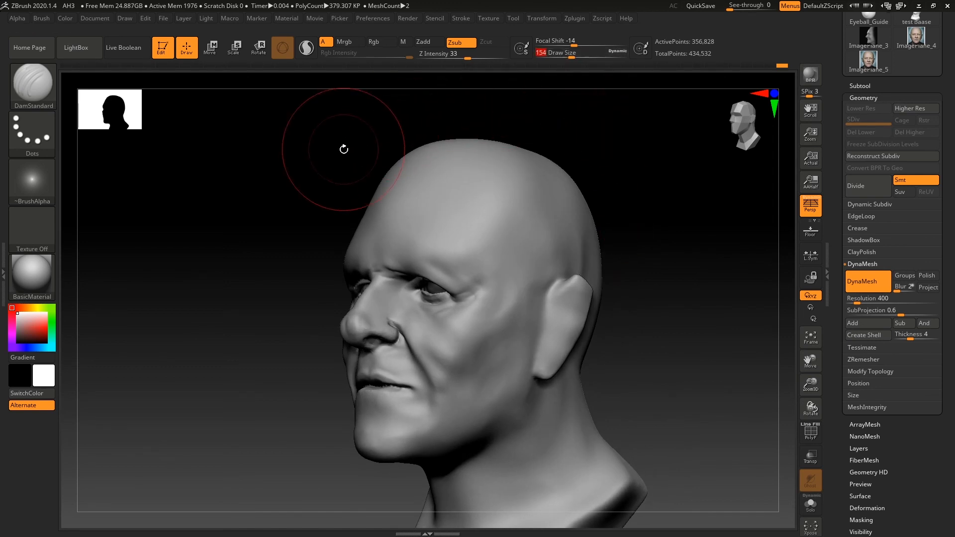
left_click_drag(343, 147, 345, 151)
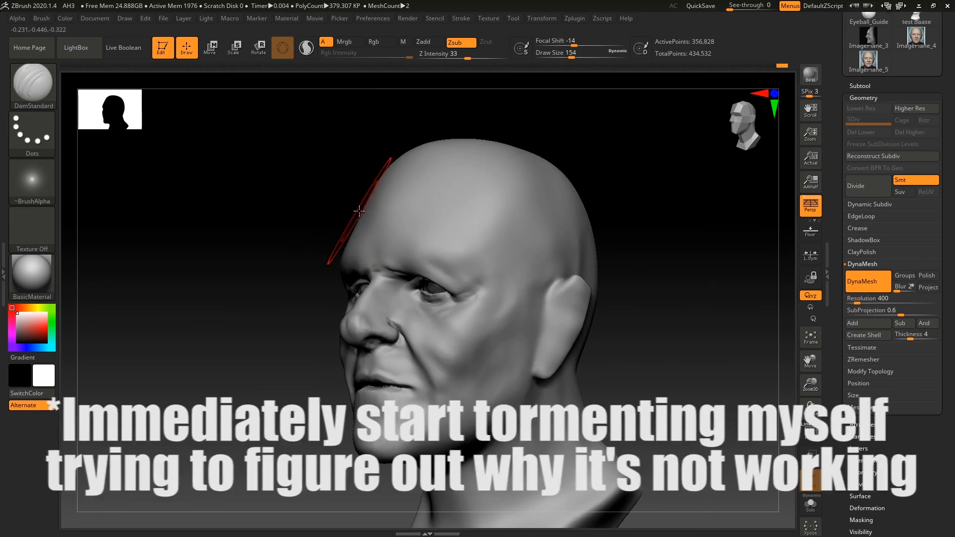
left_click(52, 88)
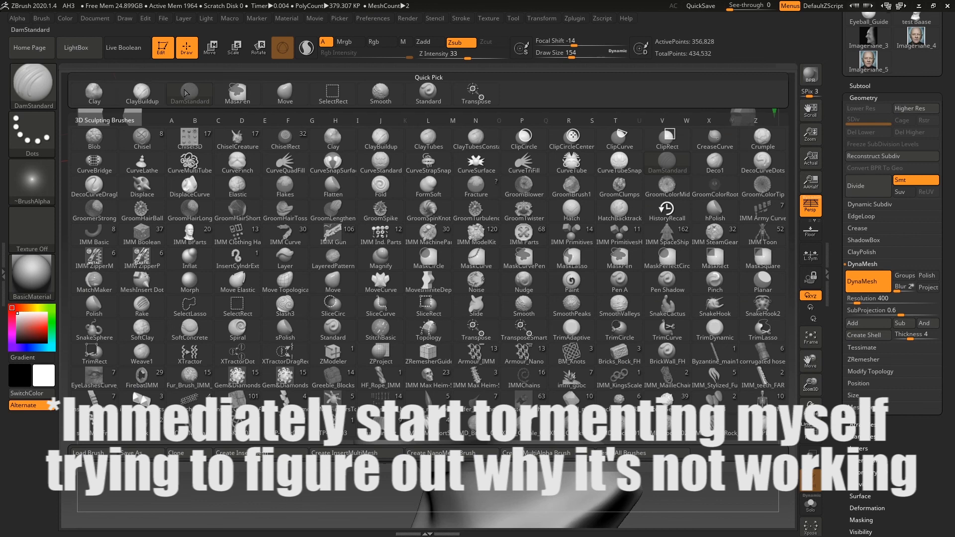
left_click(288, 97)
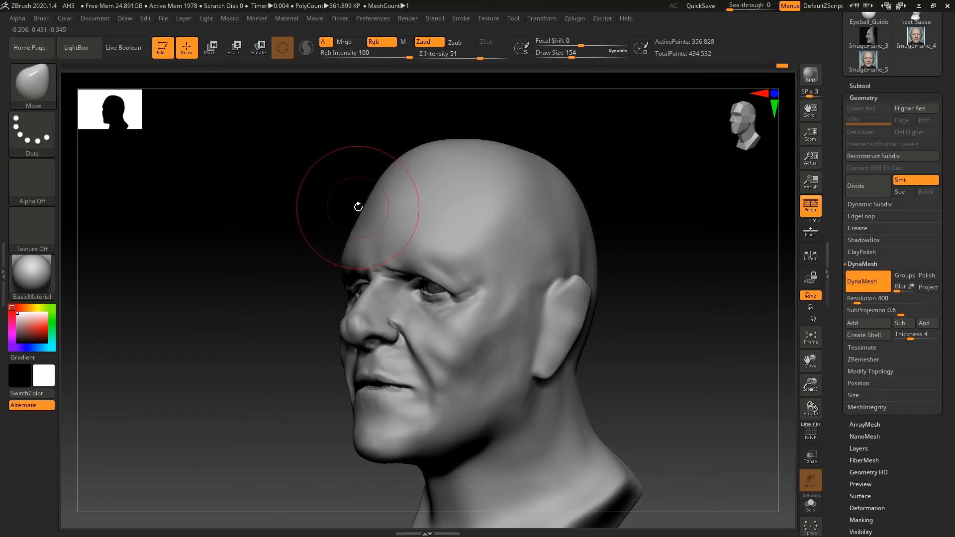
left_click_drag(358, 204, 639, 403)
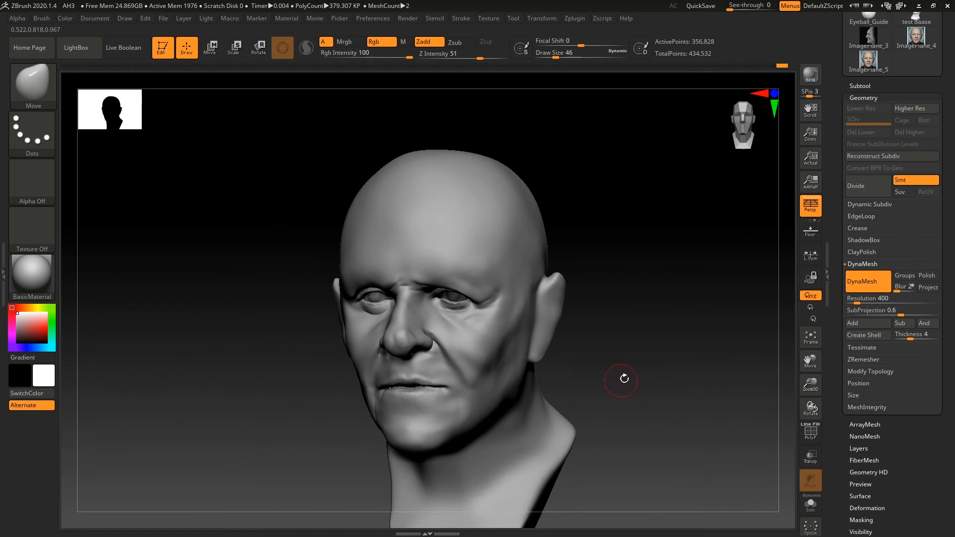
- Adjust the far cheek and the jawline with the Move brush at draw sizes 145 and 192, undoing one stroke
left_click_drag(557, 56, 571, 56)
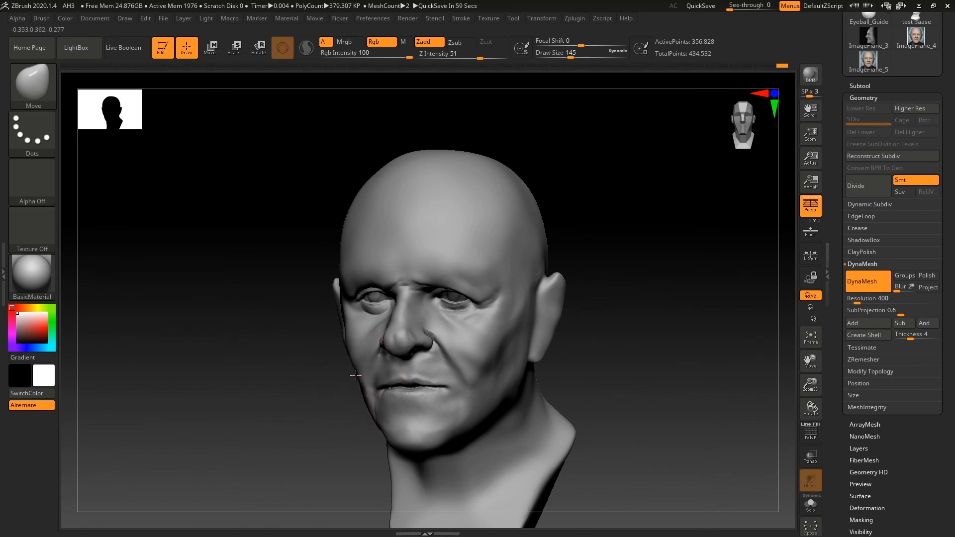
mouse_move(302, 399)
left_mouse_down()
mouse_move(349, 366)
mouse_move(278, 415)
mouse_move(289, 426)
left_mouse_up()
key("ctrl+z")
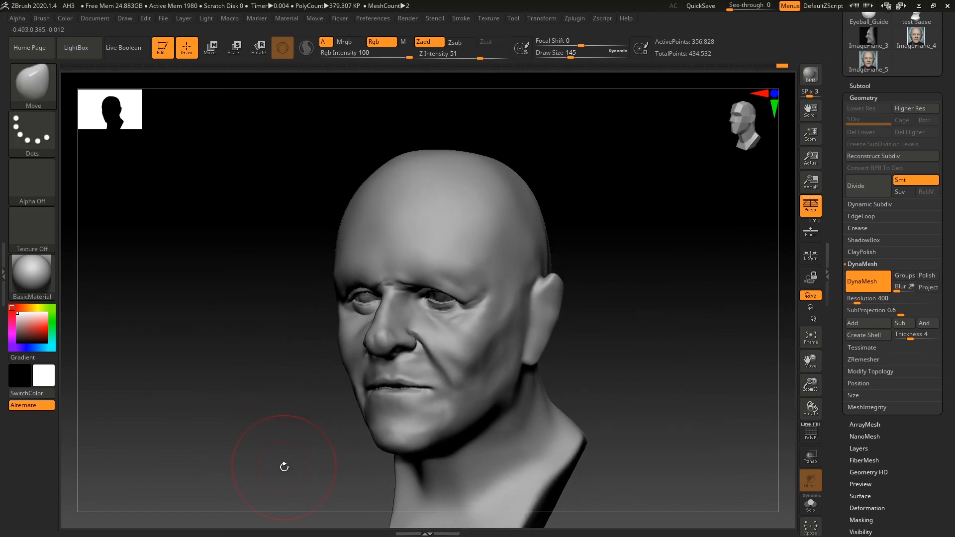
left_click(576, 53)
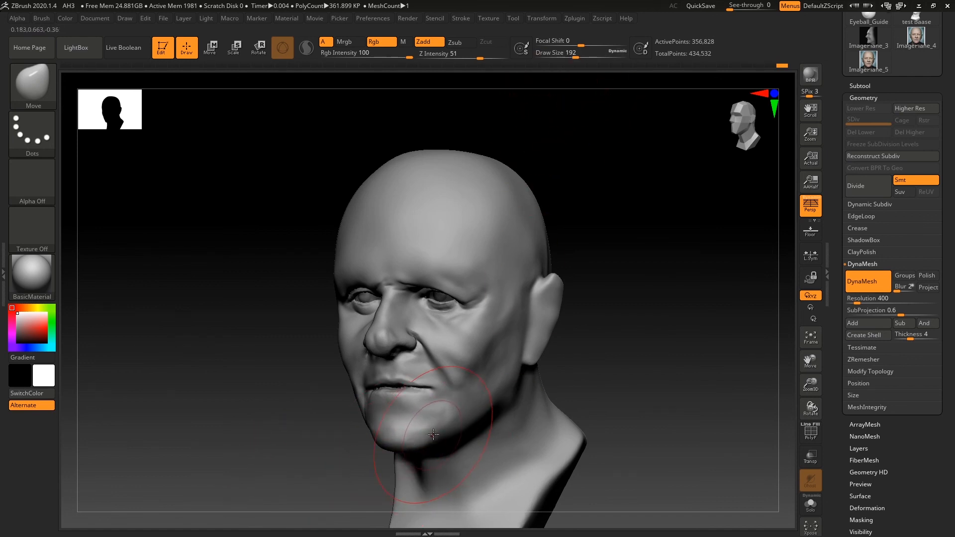
mouse_move(672, 379)
left_mouse_down()
mouse_move(641, 383)
mouse_move(686, 386)
mouse_move(627, 435)
mouse_move(595, 438)
mouse_move(640, 396)
mouse_move(648, 412)
left_mouse_up()
- Save the project over its existing file
key("ctrl+s")
key("Return")
key("Return")
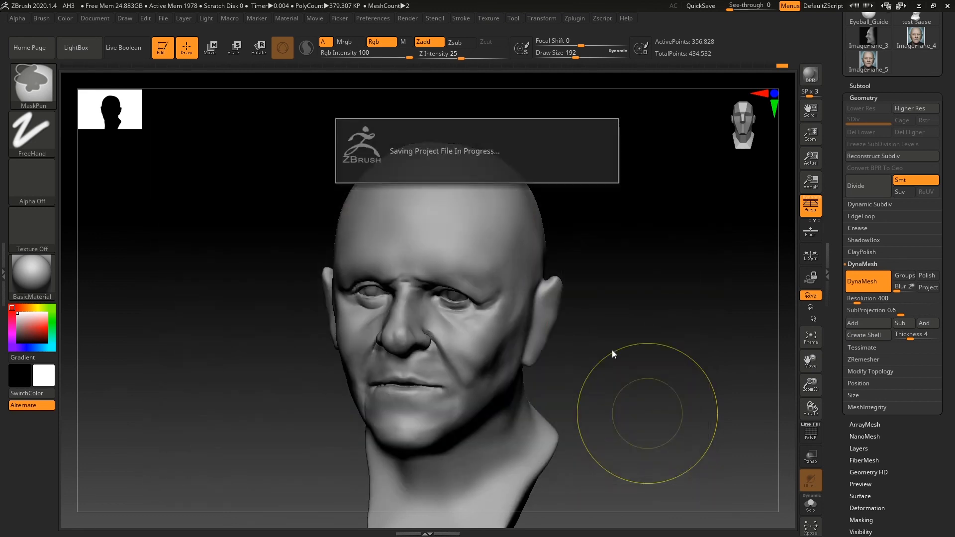